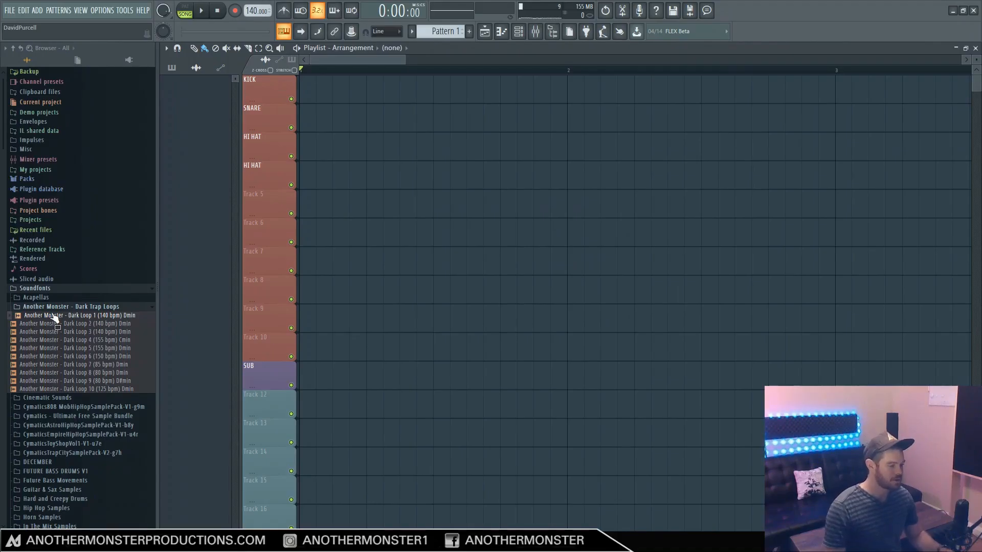
- Place Another Monster - Dark Loop 1 (140 bpm) Dmin at the start of Track 12 and route its channel to mixer track 1
drag(46, 319, 328, 415)
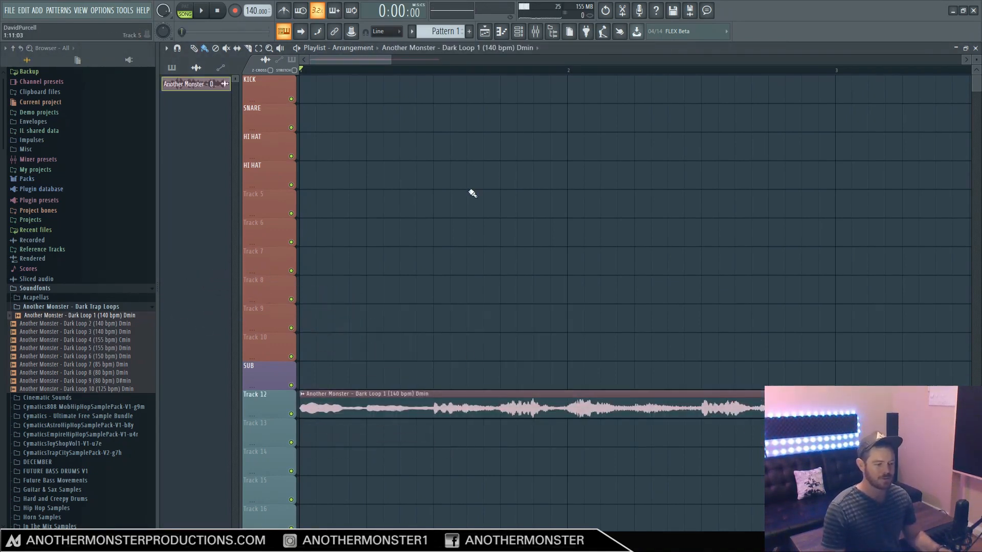
drag(391, 60, 377, 60)
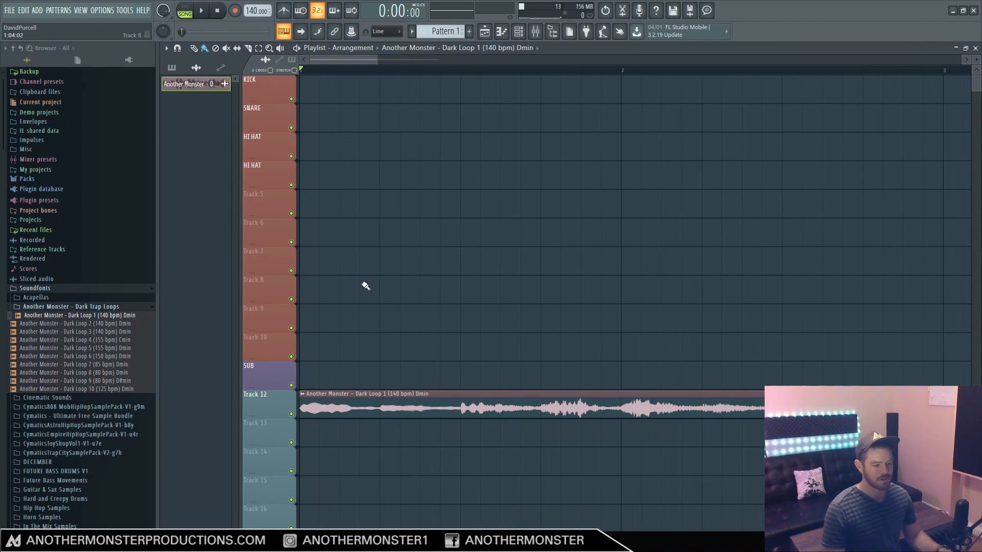
click(303, 394)
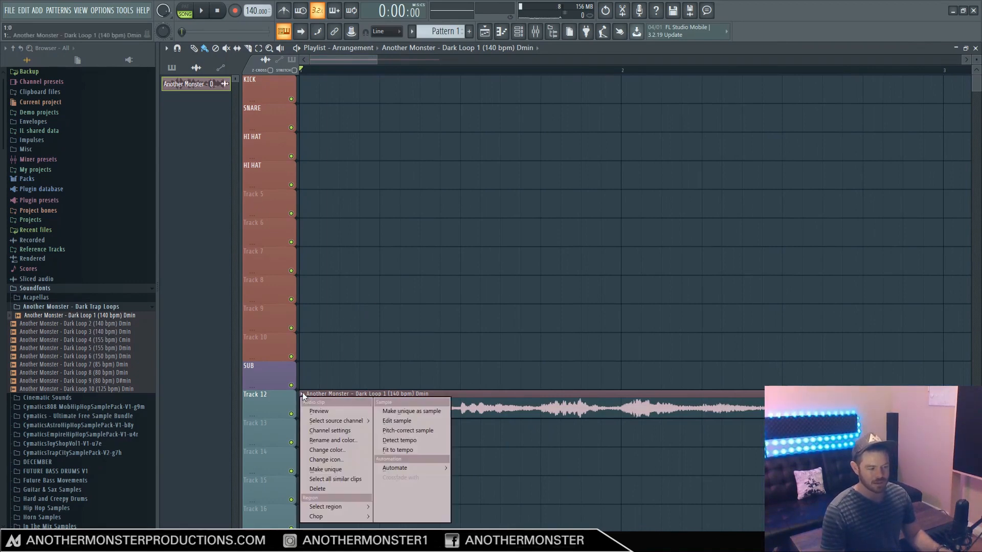
click(340, 432)
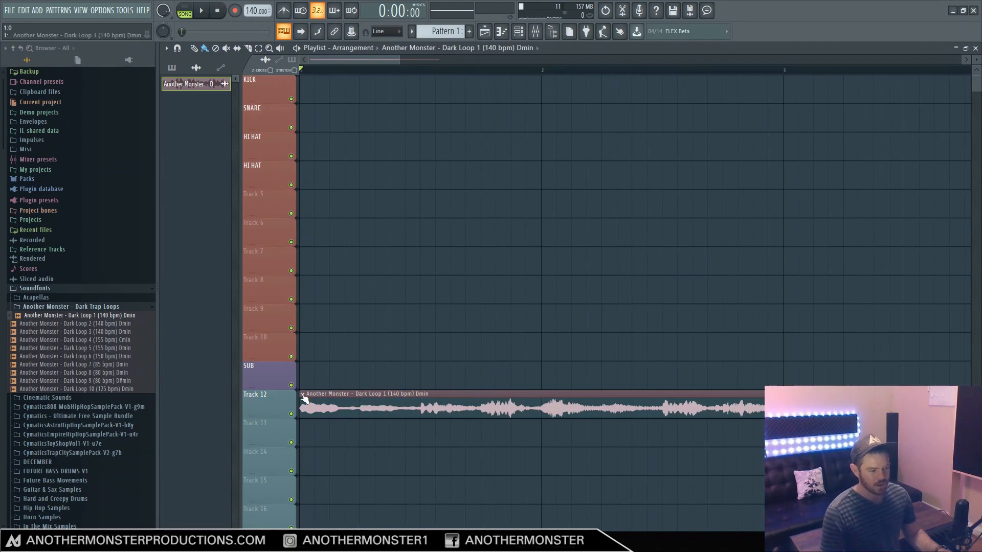
click(302, 394)
click(336, 432)
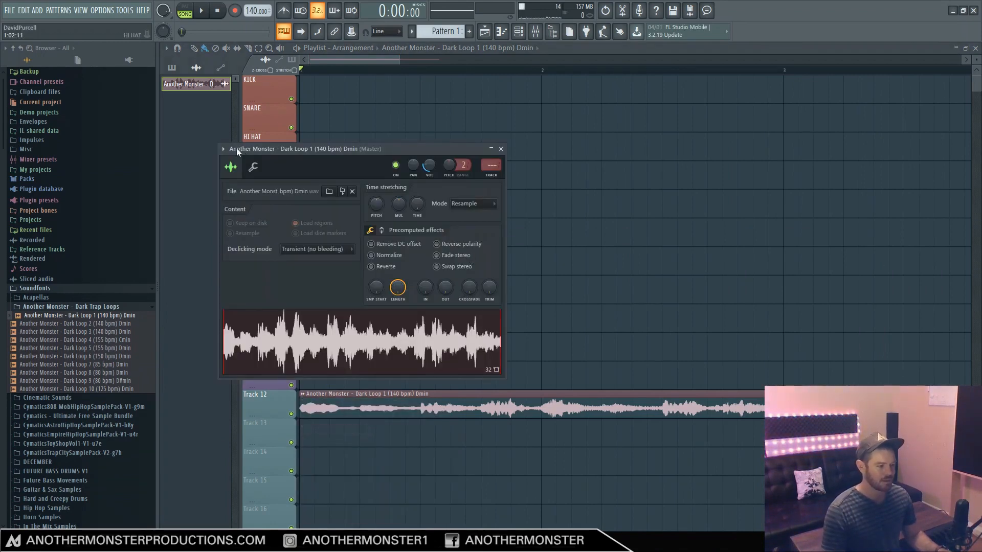
click(223, 148)
click(376, 187)
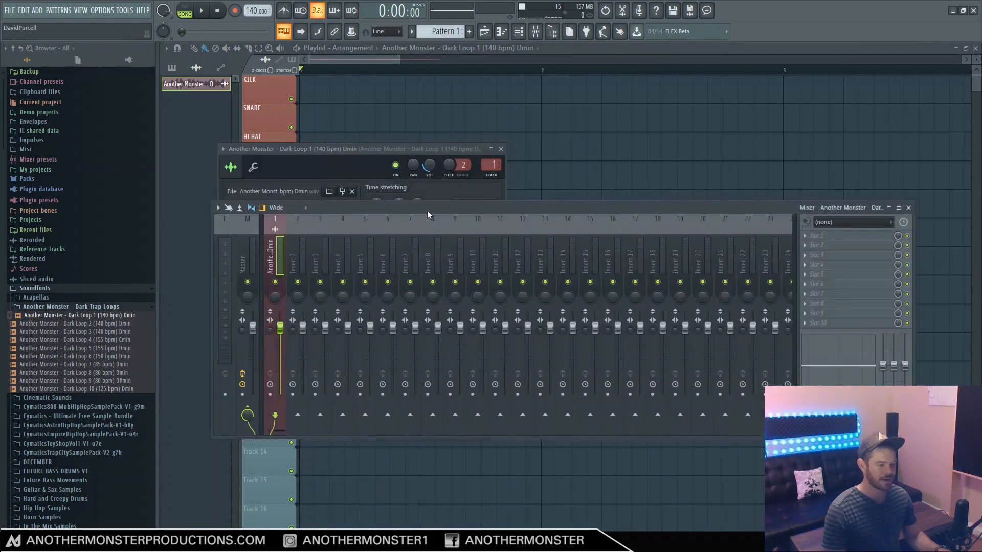
- Load the iZotope Vinyl effect into the first slot of the loop's mixer track
click(808, 234)
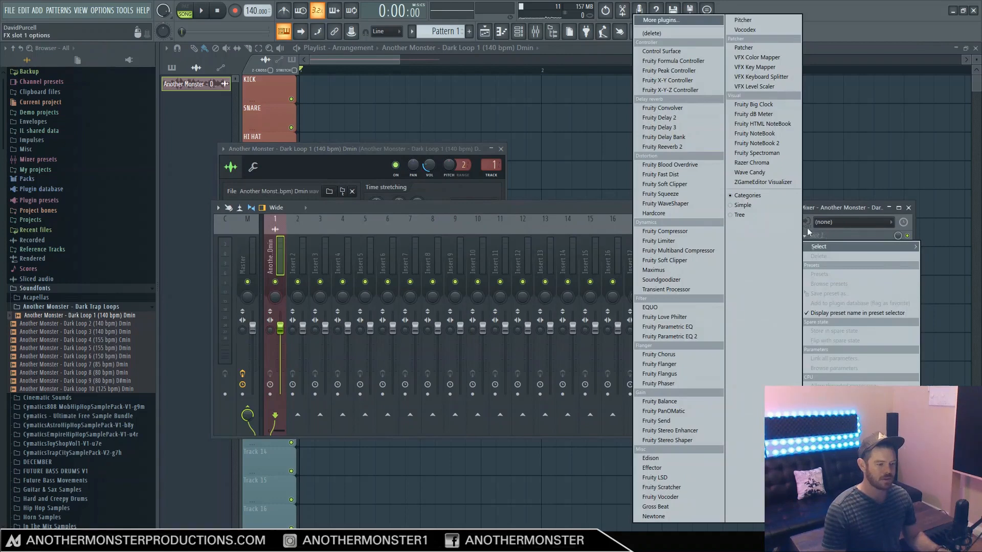
click(663, 22)
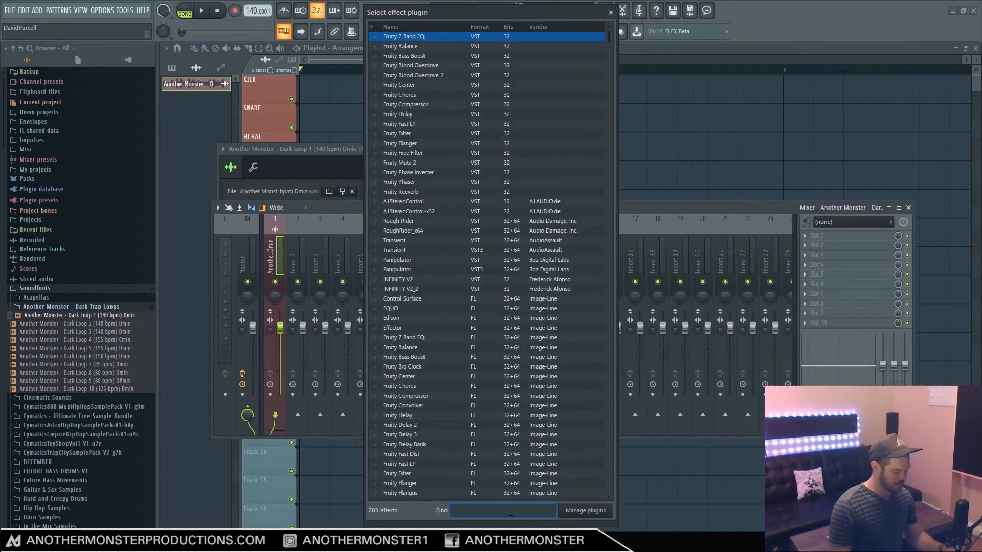
text(vinyl)
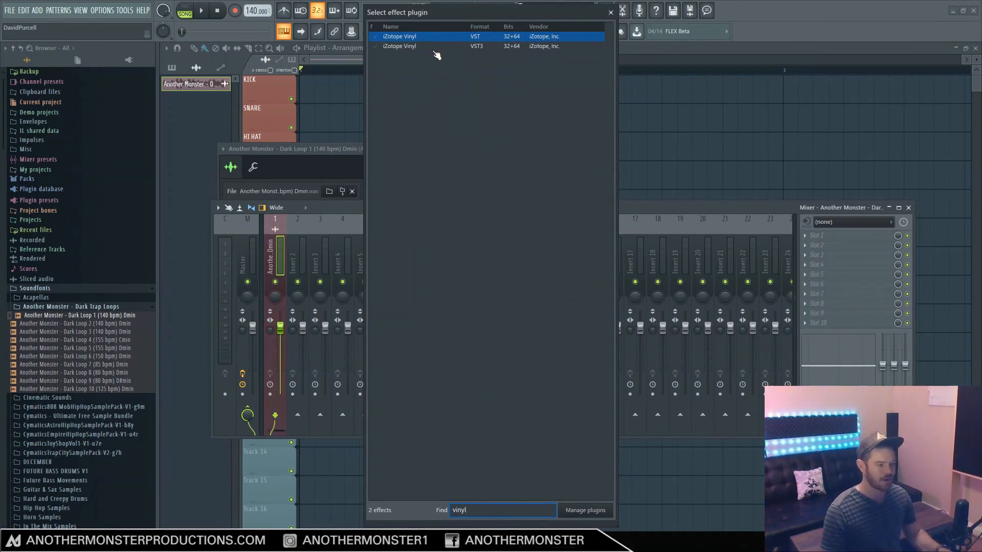
double_click(432, 48)
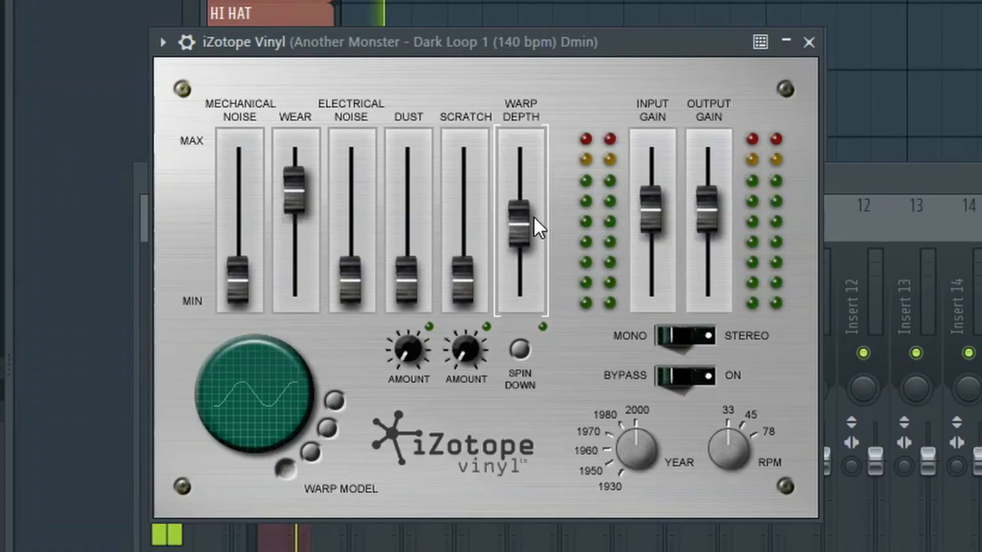
- Set Vinyl's warp depth to about the middle and choose the Inv. Peak warp model while auditioning the loop
drag(377, 227, 376, 221)
drag(523, 212, 523, 235)
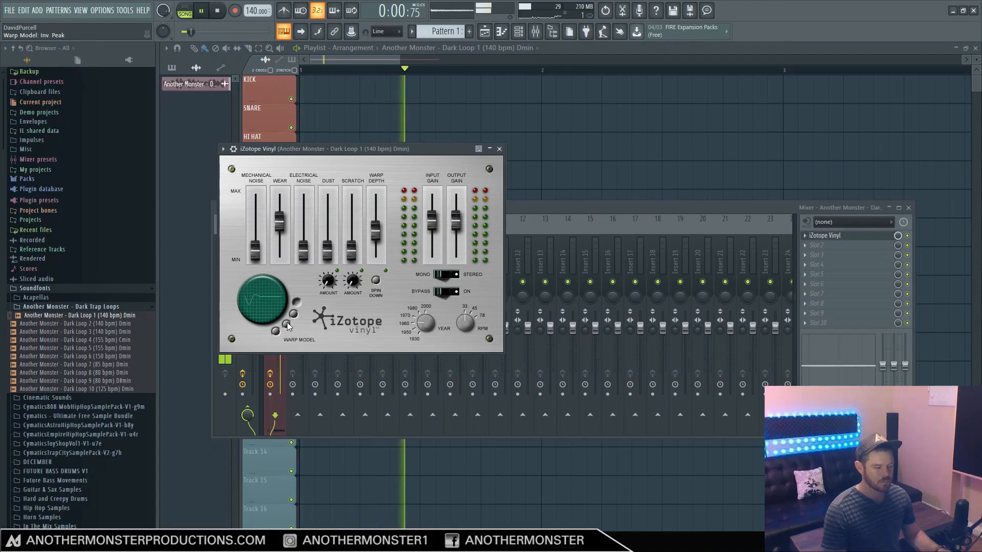
click(278, 334)
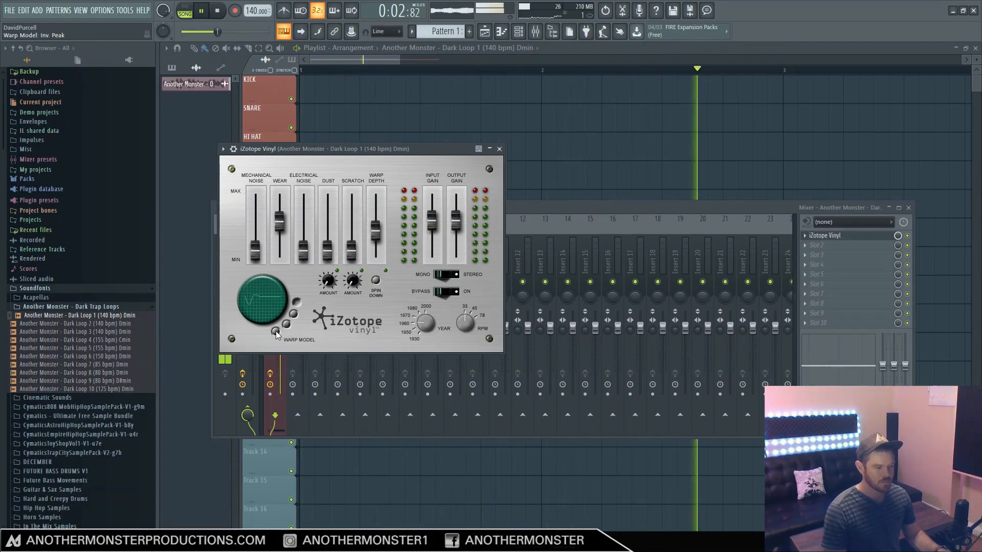
key(space)
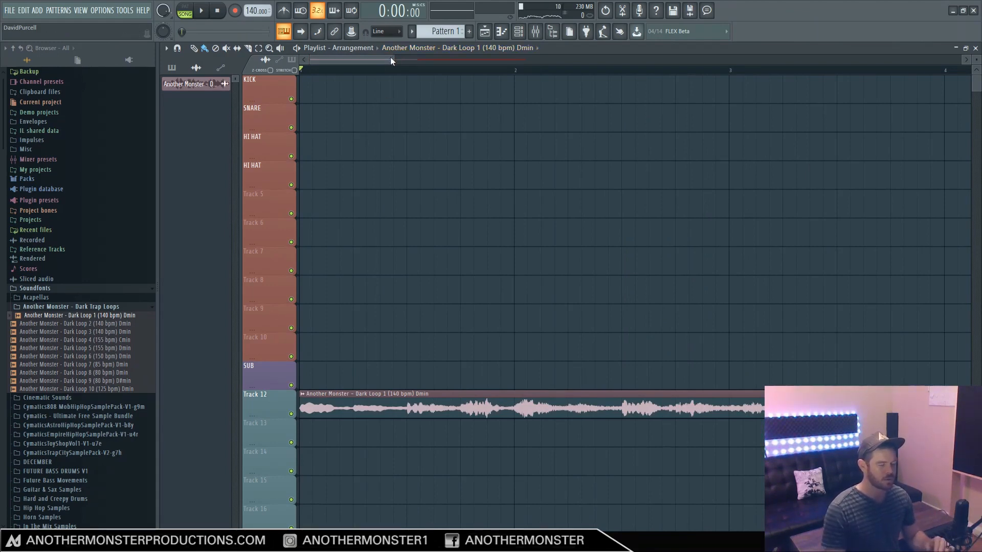
- Place the Crunch Kick sample from the Monster Samples Vol. 1 Kicks folder at the start of the KICK track
click(64, 308)
scroll(76, 300, down, 3)
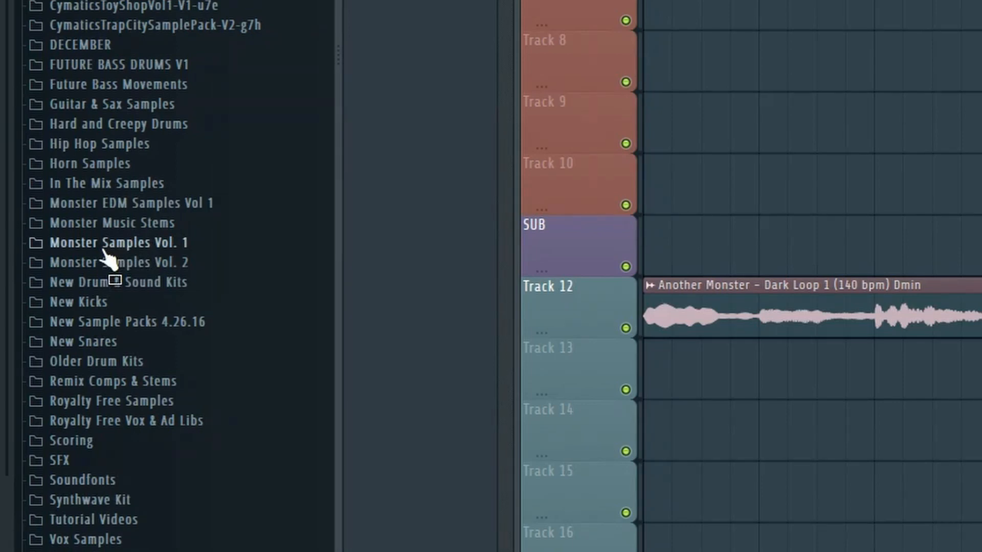
click(104, 250)
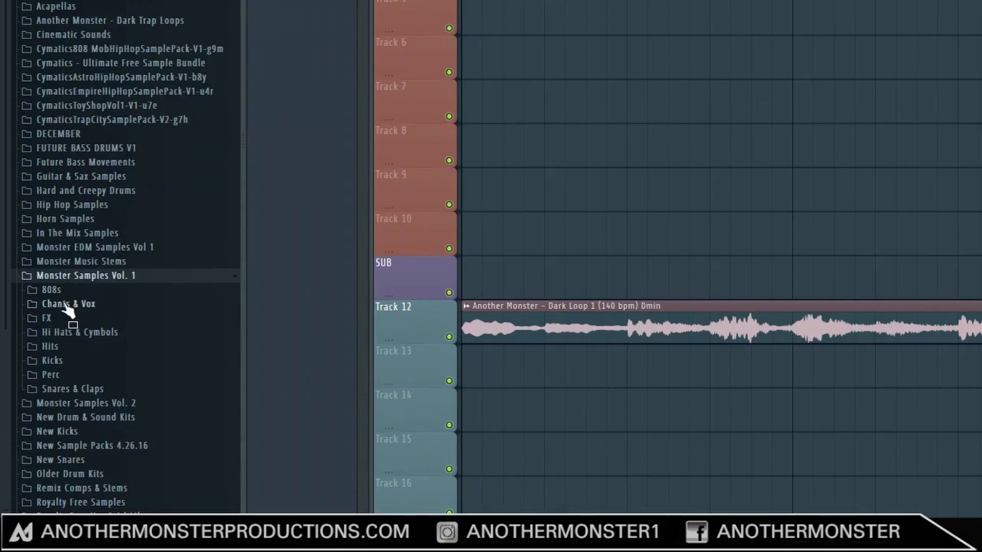
click(52, 361)
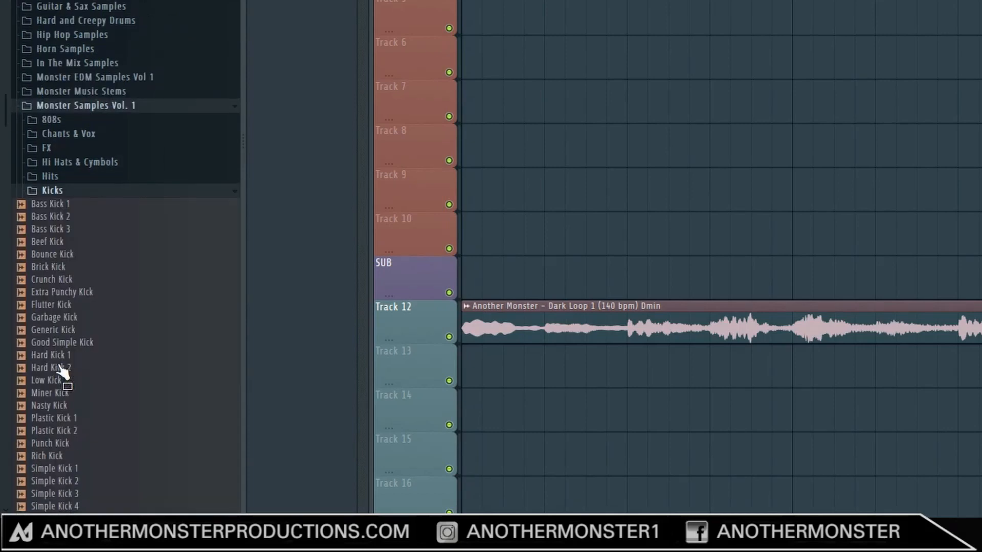
drag(56, 284, 511, 0)
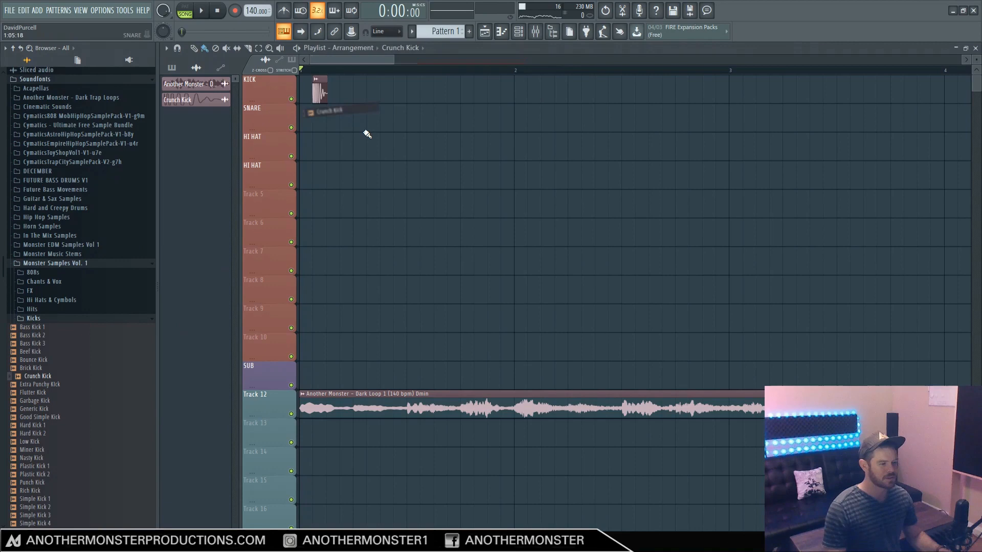
drag(367, 134, 338, 59)
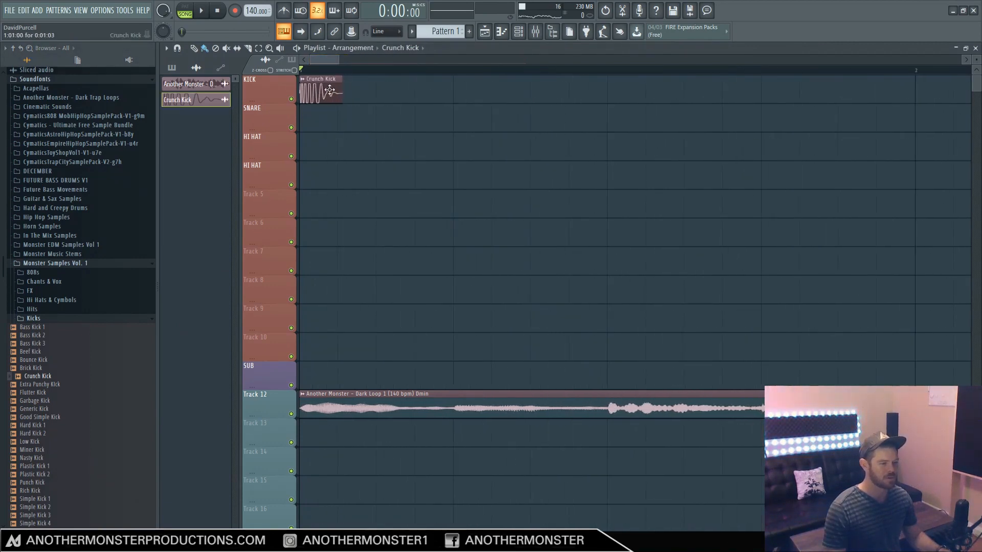
- Inspect the Crunch Kick clip's channel settings and close them
click(302, 79)
click(330, 117)
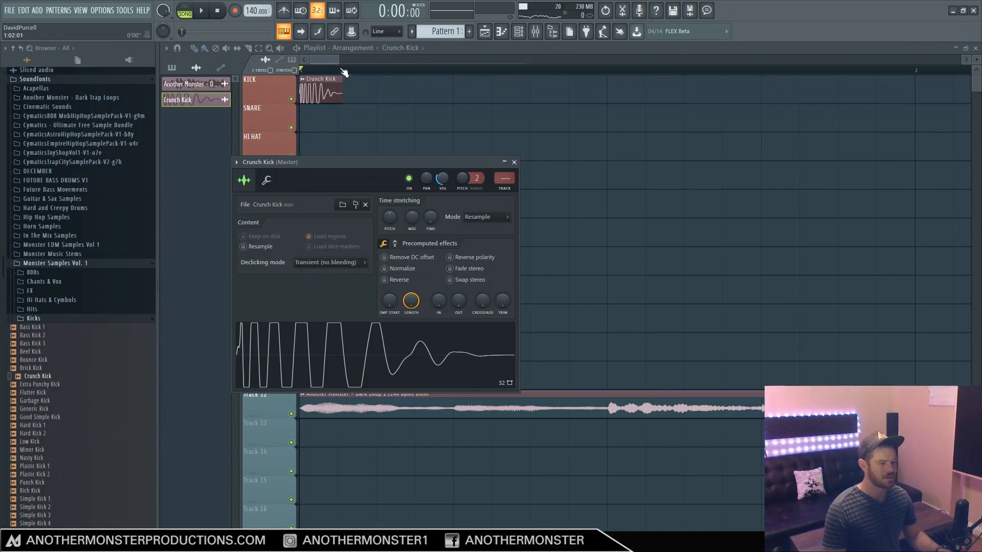
key(Escape)
- Place the Best Trap Clap sample from the Snares & Claps folder on the SNARE track at the middle of bar 1
drag(336, 59, 361, 59)
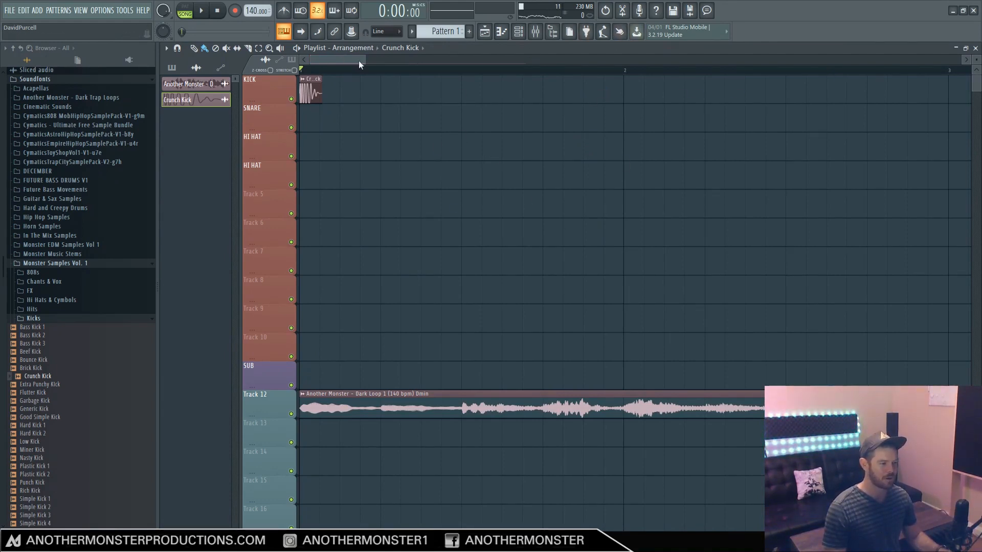
drag(359, 60, 337, 60)
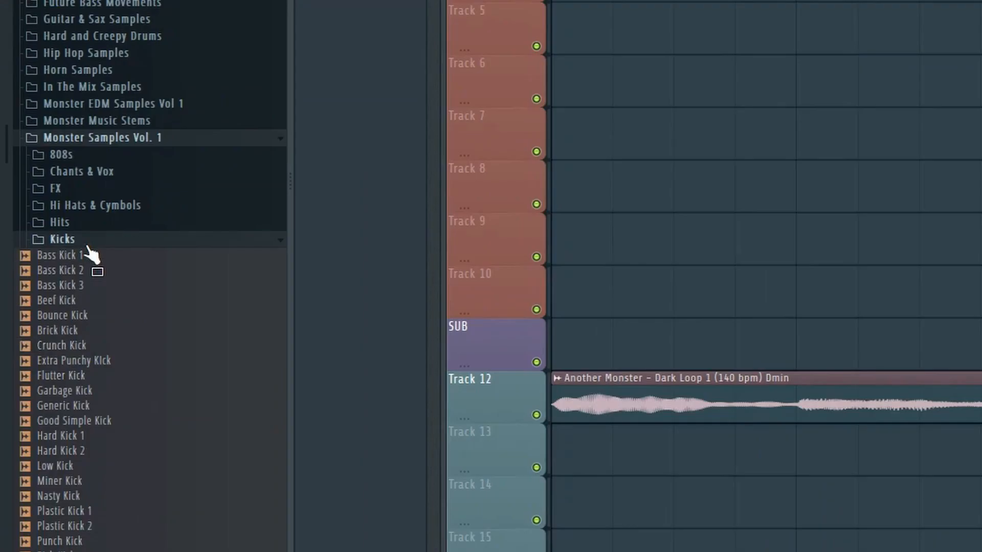
click(41, 318)
click(46, 336)
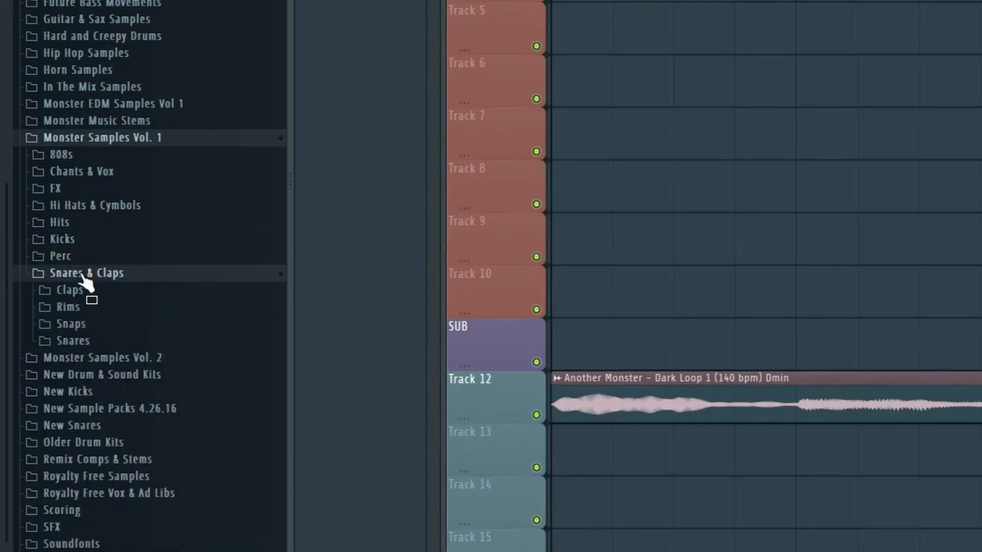
click(76, 290)
drag(77, 239, 568, 115)
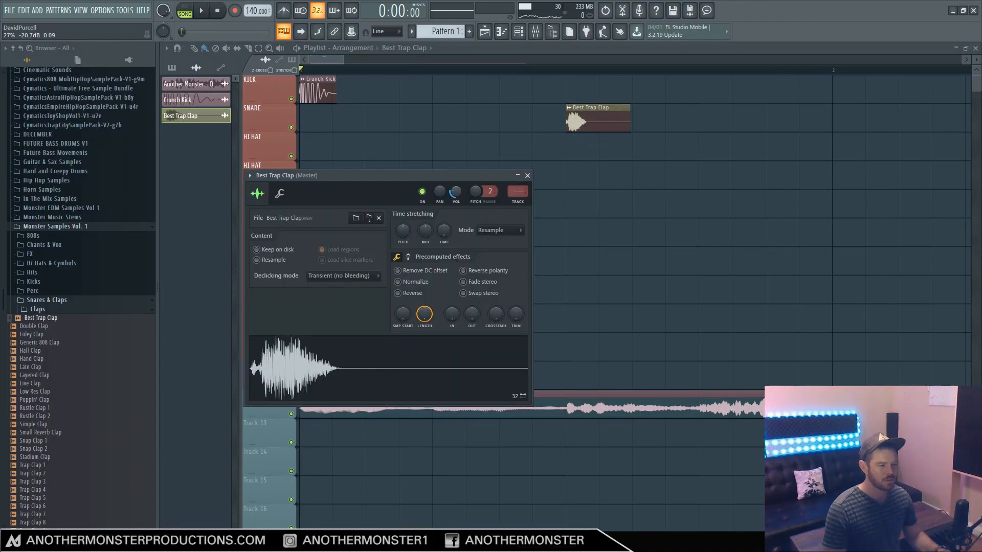
- Repeat the Best Trap Clap on the SNARE track at the middle of bars 2 and 3 during playback
key(space)
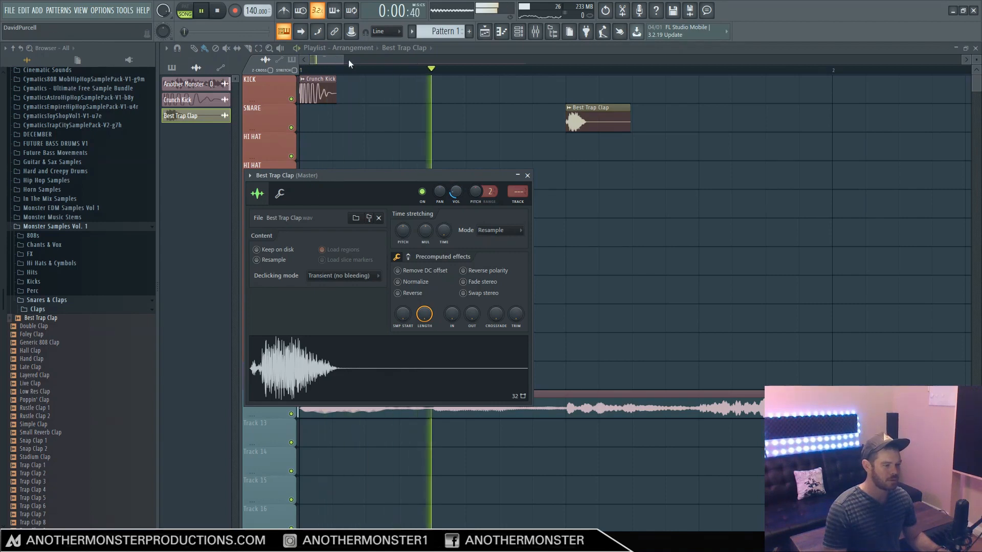
drag(345, 60, 418, 59)
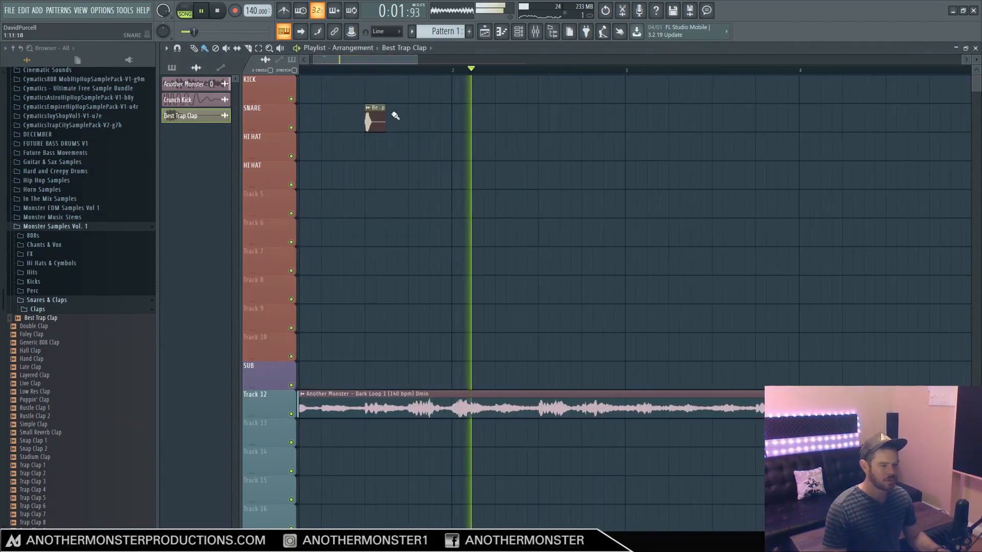
click(544, 118)
click(719, 118)
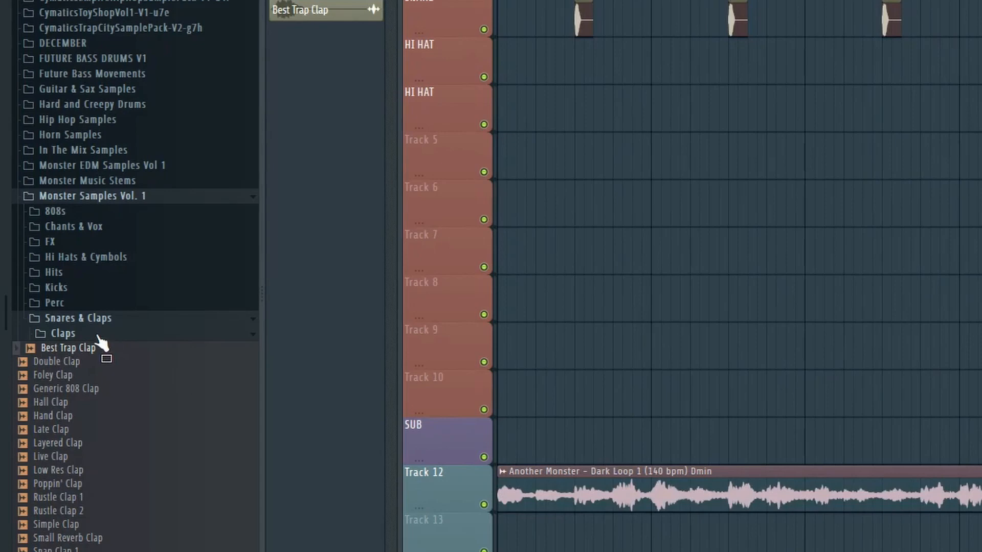
- Add Closed Hat 10 from the Closed Hi Hats folder as a new channel and open its piano roll
click(57, 310)
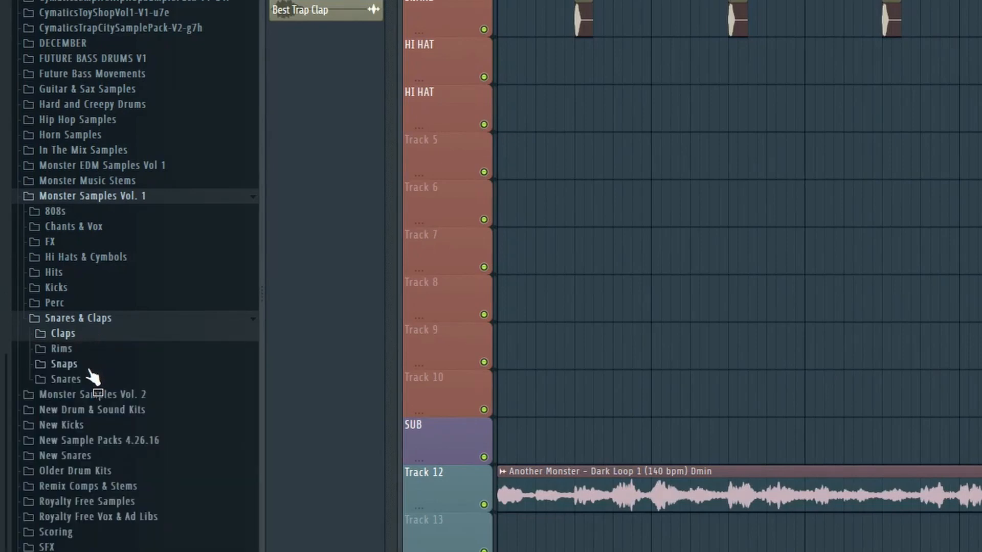
click(65, 258)
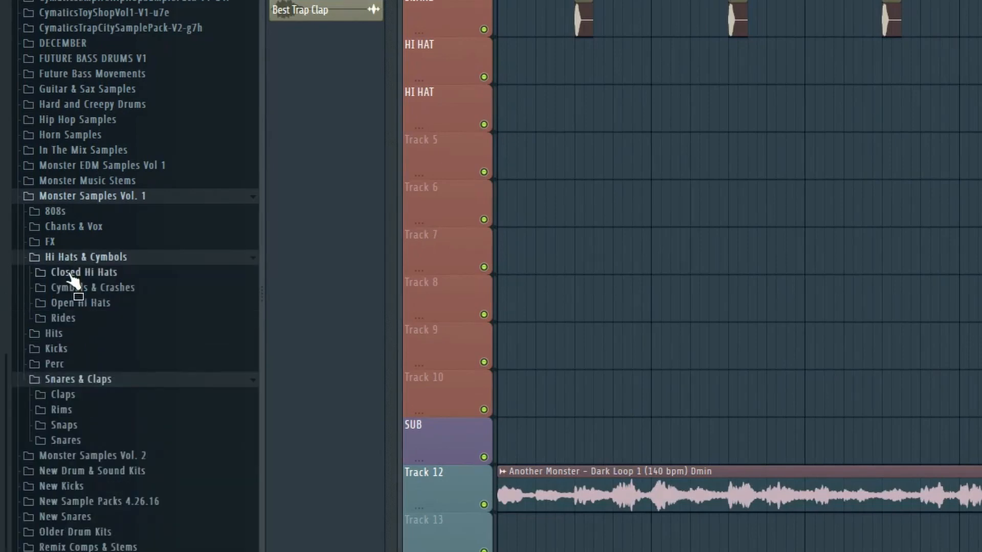
click(70, 274)
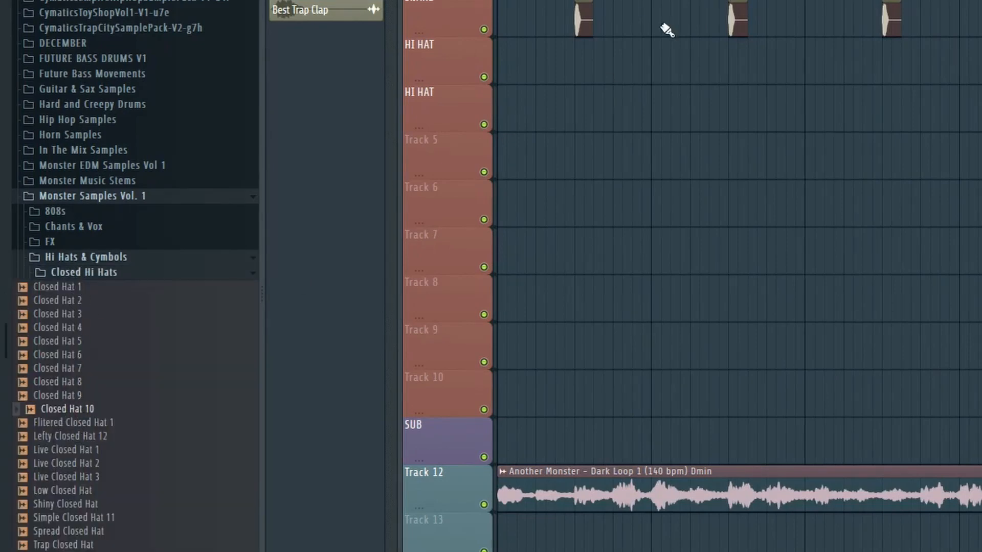
drag(41, 356, 229, 113)
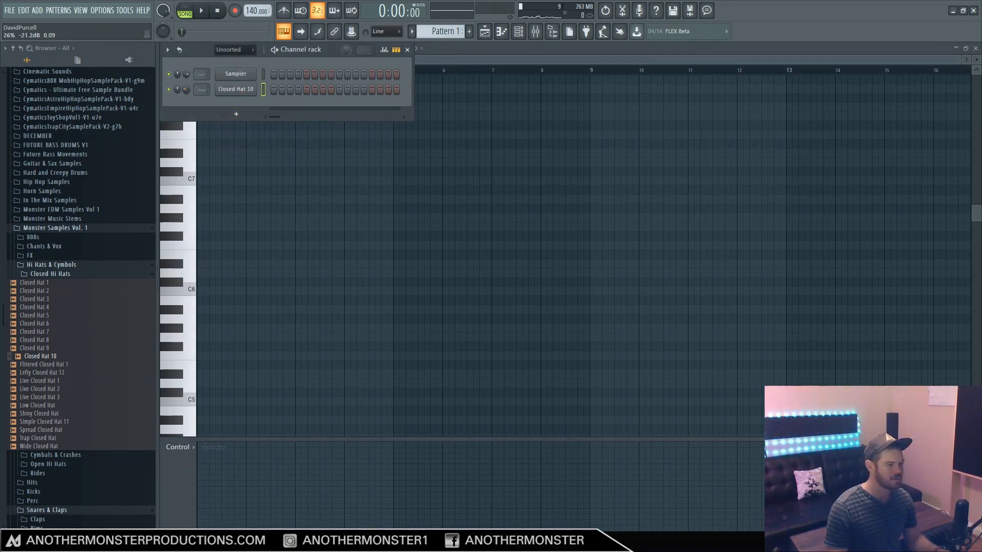
right_click(236, 89)
click(274, 90)
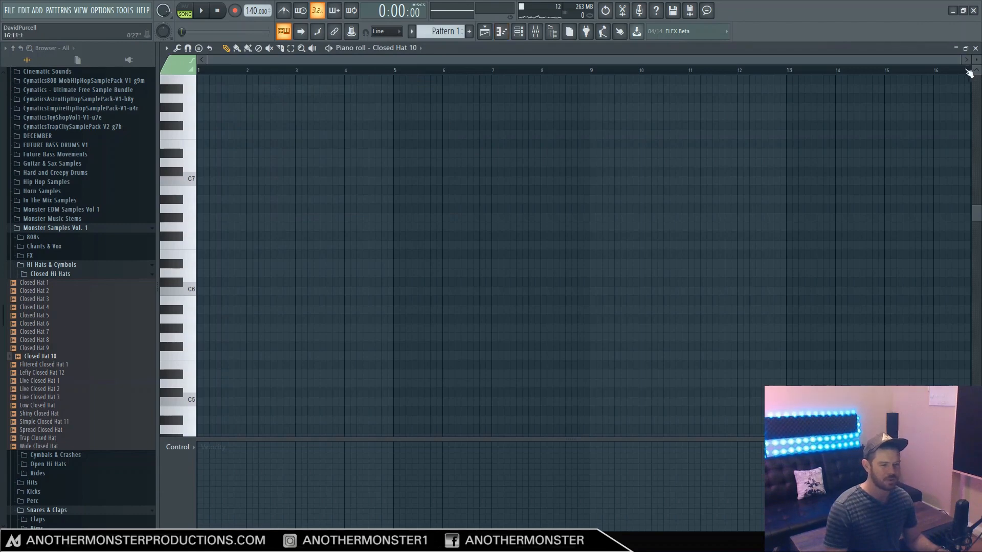
- Fill bar 1 of the Closed Hat 10 piano roll with eight evenly spaced C5 notes
drag(960, 59, 504, 60)
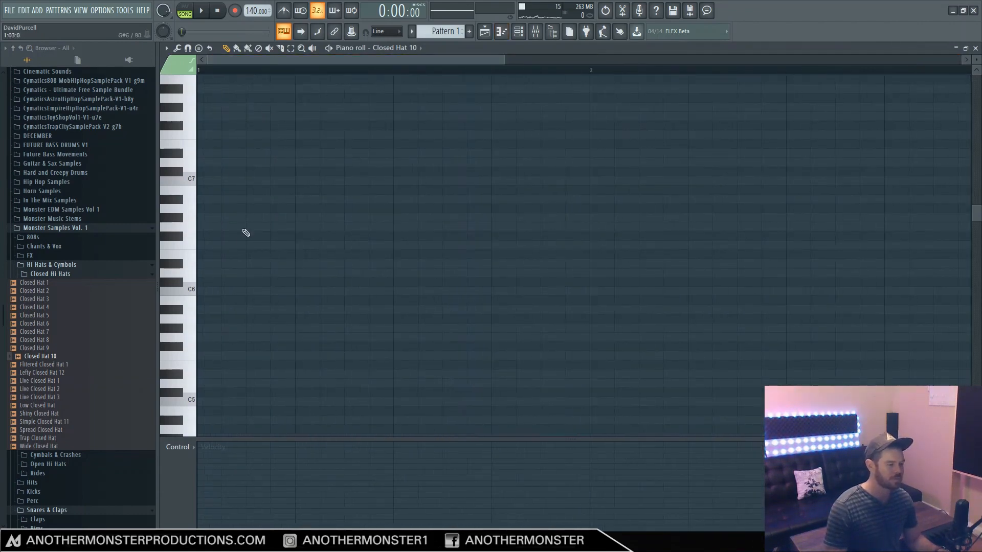
click(207, 294)
right_click(207, 294)
scroll(215, 328, down, 5)
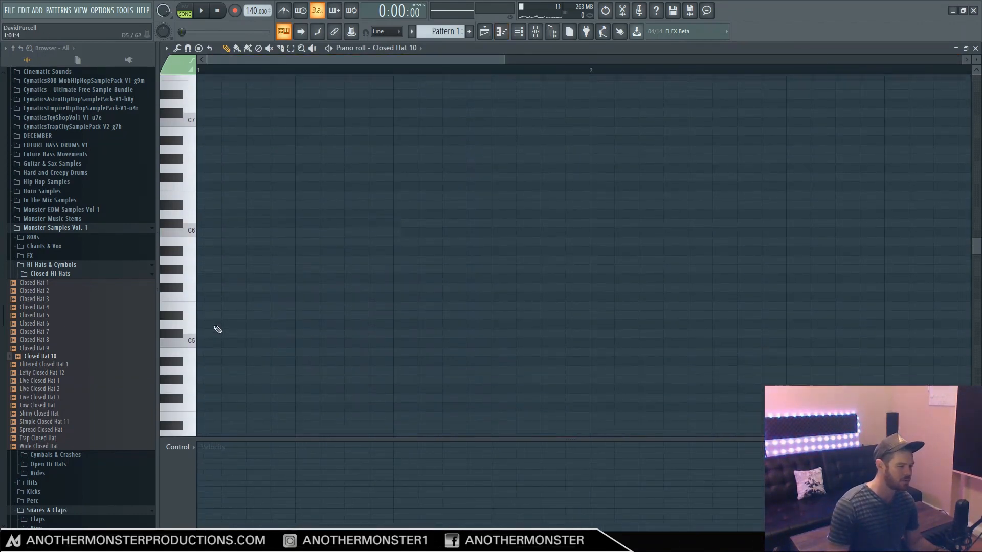
click(211, 319)
drag(392, 320, 221, 326)
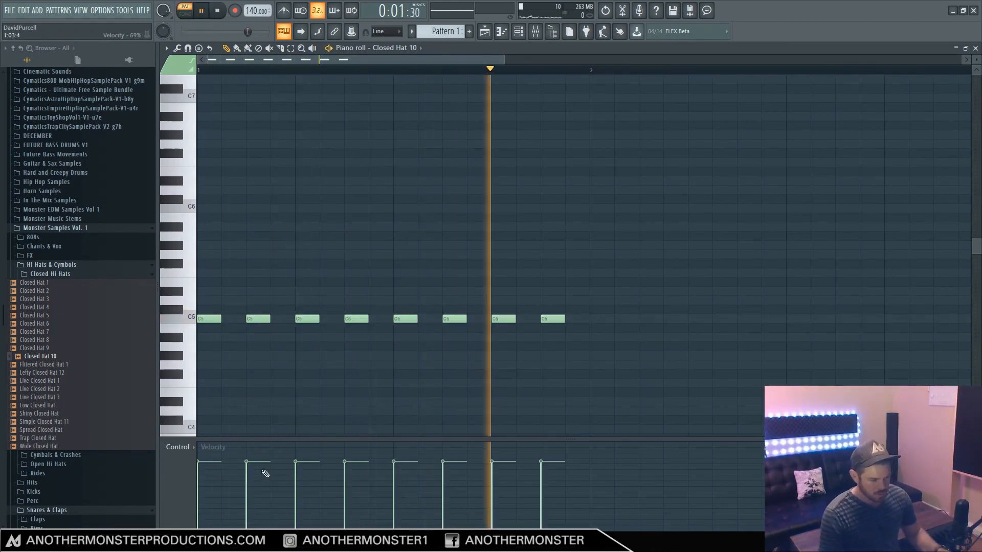
- Lower the velocity of every second hi-hat note in the bar
click(262, 469)
click(357, 469)
click(441, 469)
click(539, 469)
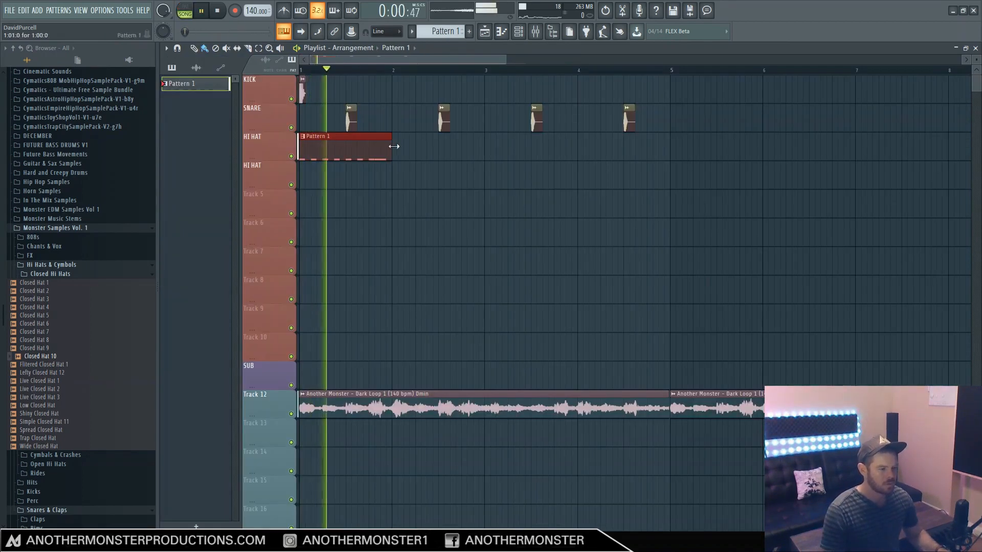
click(423, 148)
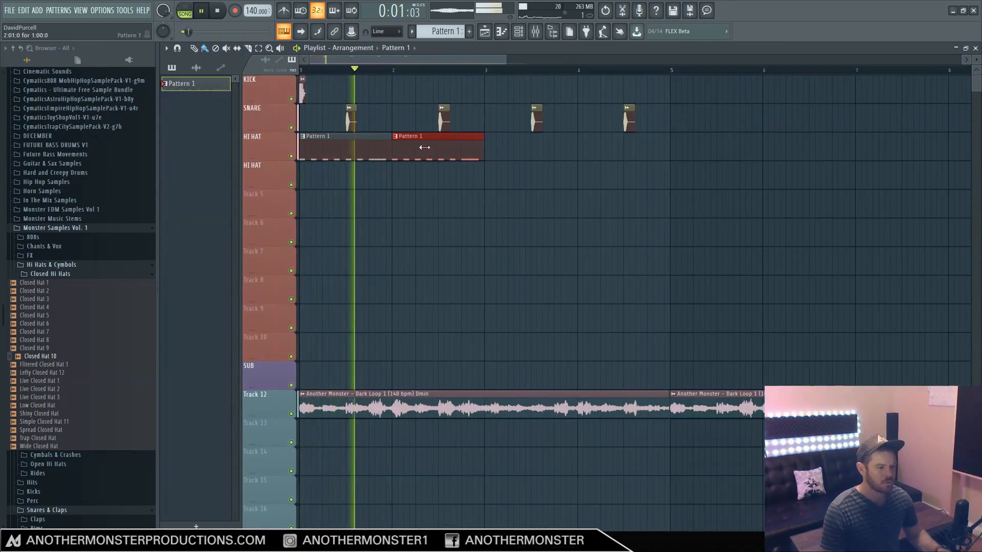
click(508, 148)
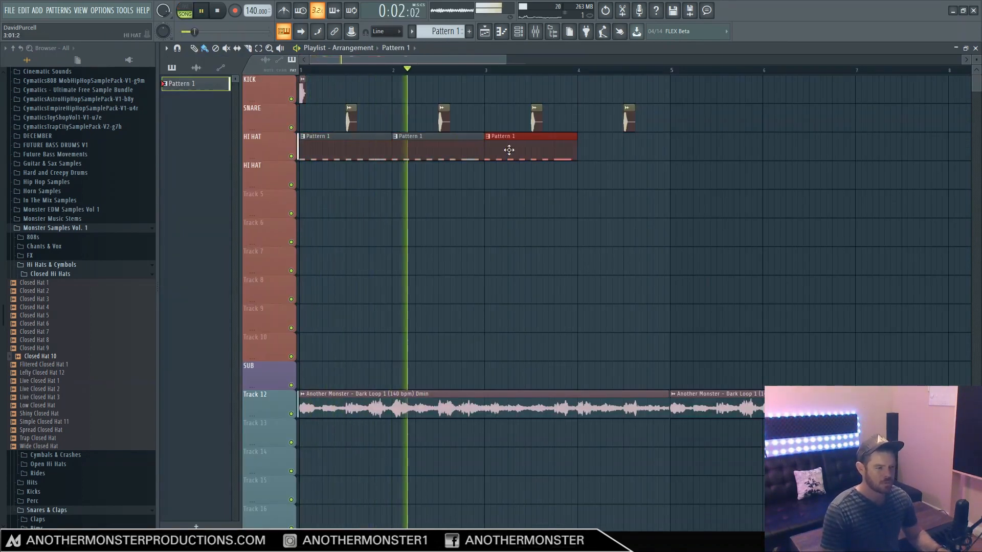
click(581, 154)
right_click(439, 154)
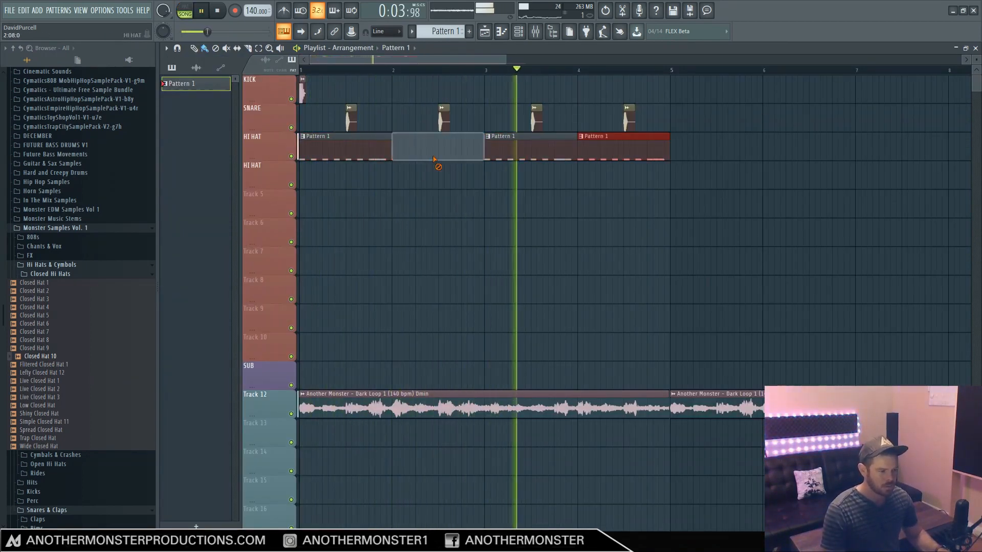
right_click(591, 150)
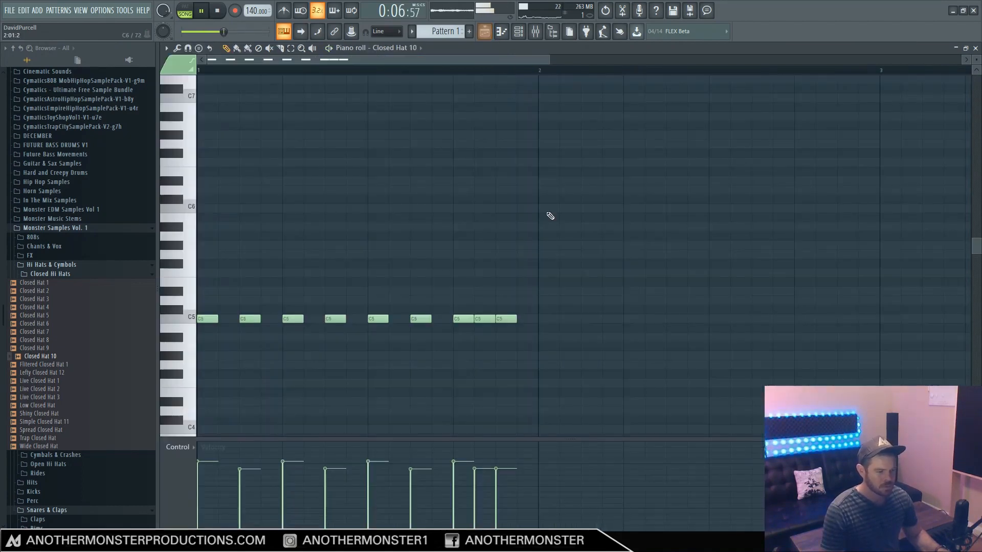
- Duplicate the bar 1 hi-hat notes into bar 2 without the extra roll note, and nudge the Pattern 1 clip slightly late in the playlist
key(space)
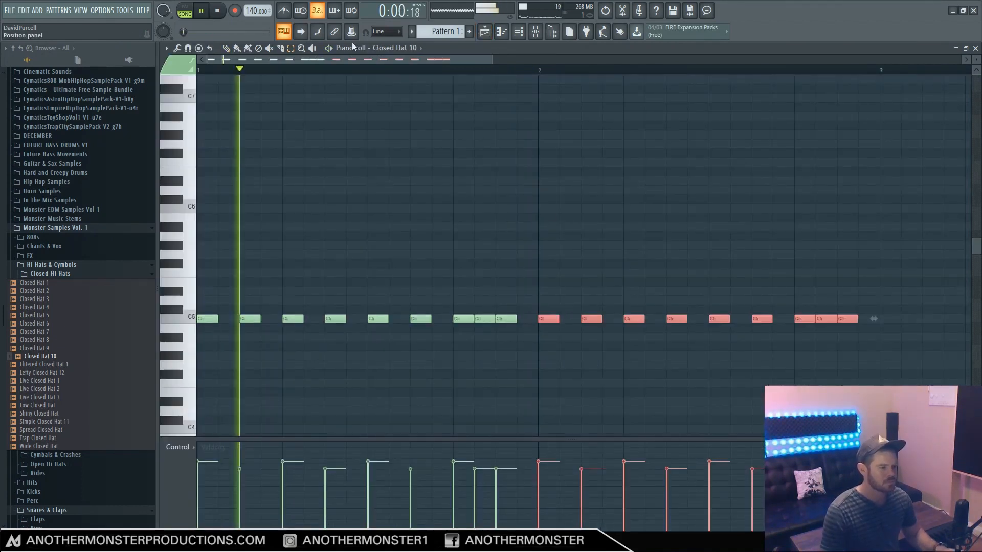
drag(491, 60, 506, 61)
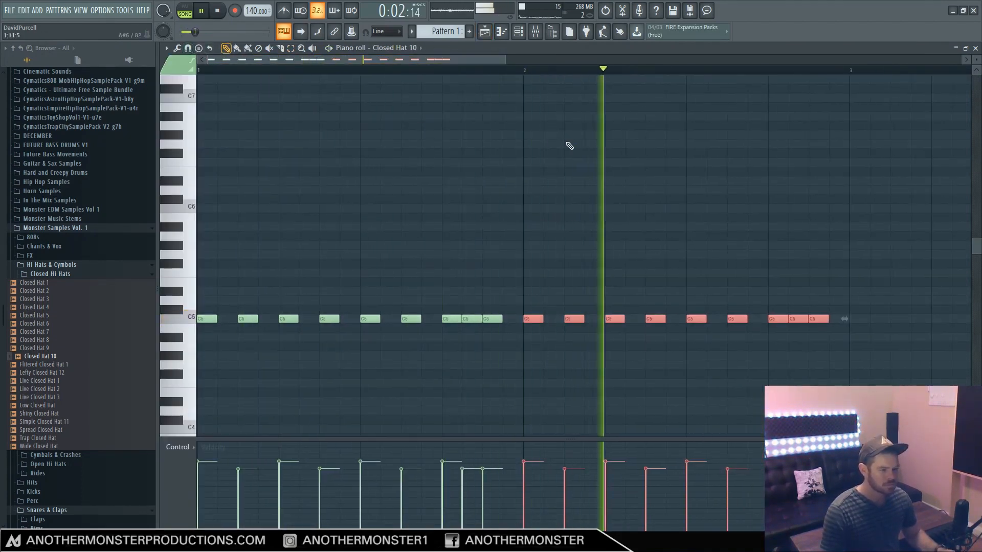
right_click(798, 318)
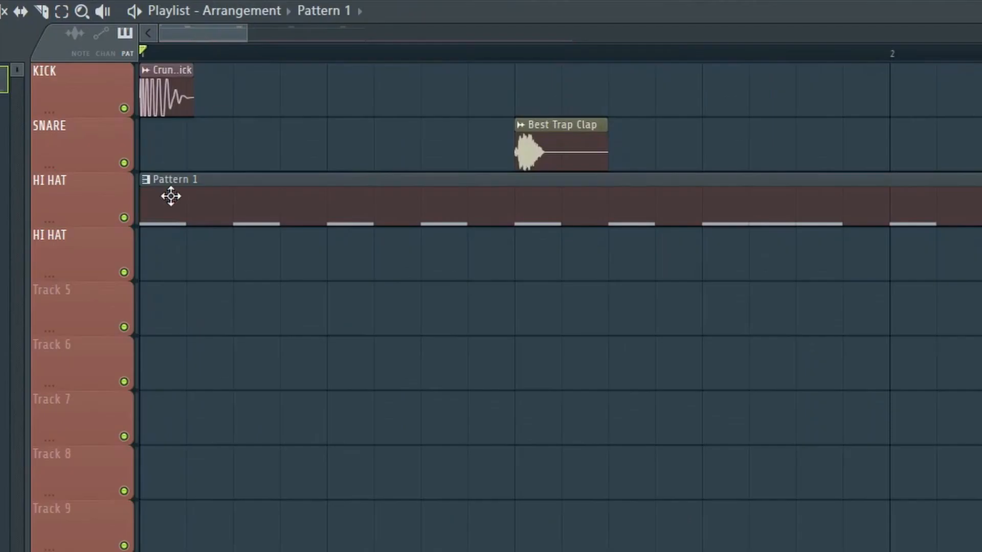
drag(171, 196, 178, 196)
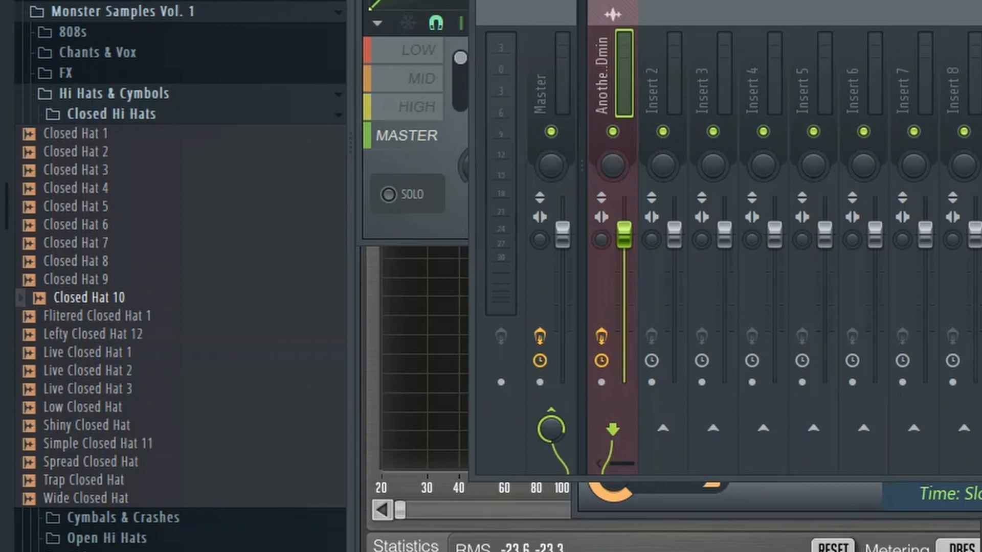
- Audition samples in the Closed Hi Hats folder and add Low Closed Hat as a new channel in a new pattern
click(87, 153)
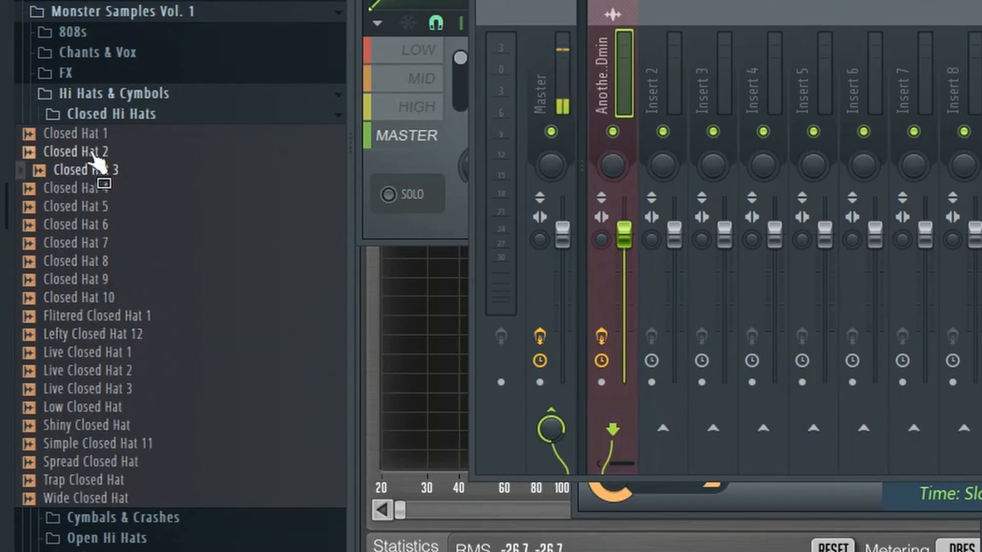
click(90, 134)
click(89, 152)
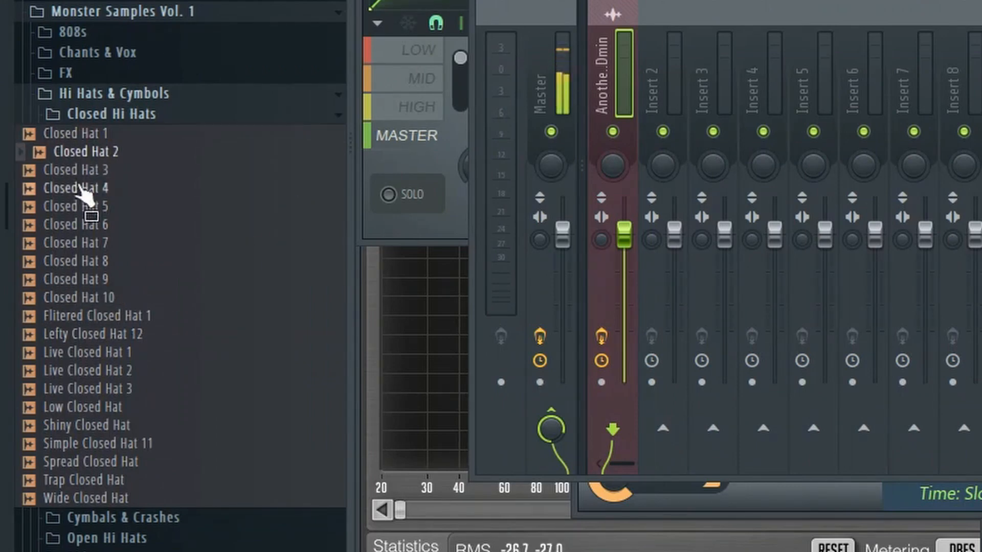
click(110, 407)
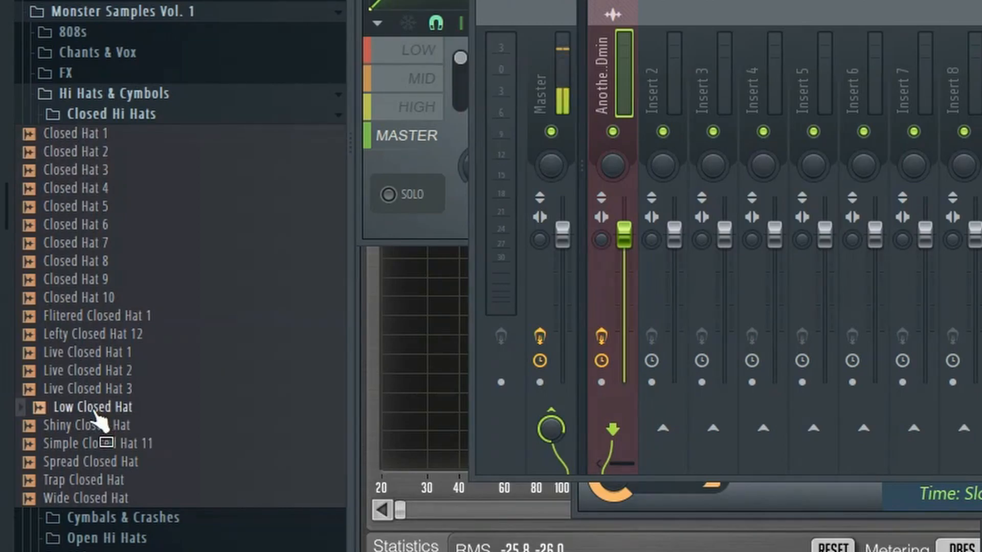
drag(108, 411, 226, 108)
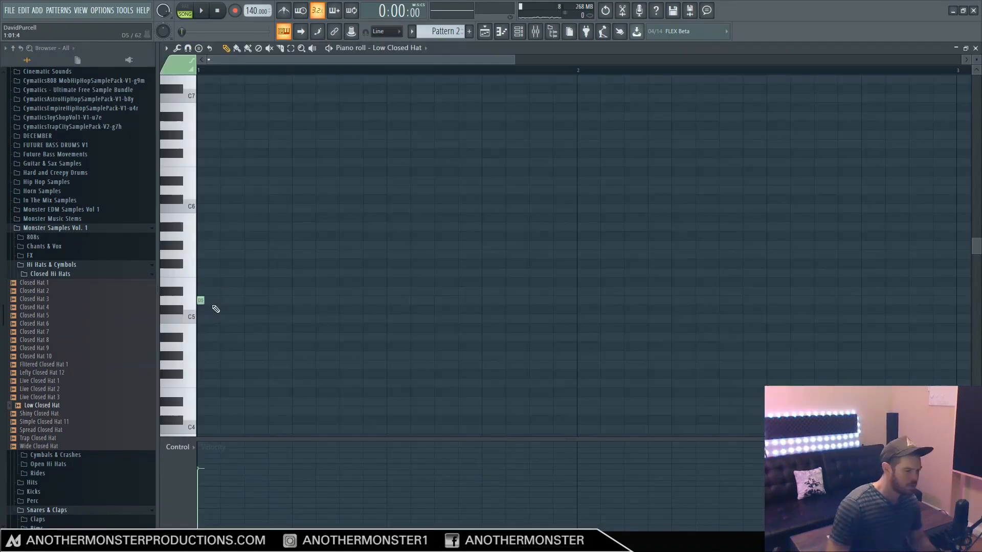
- Draw five short, evenly spaced D5 notes at the start of the Low Closed Hat piano roll, with softer second and fourth hits
drag(213, 306, 209, 307)
click(235, 303)
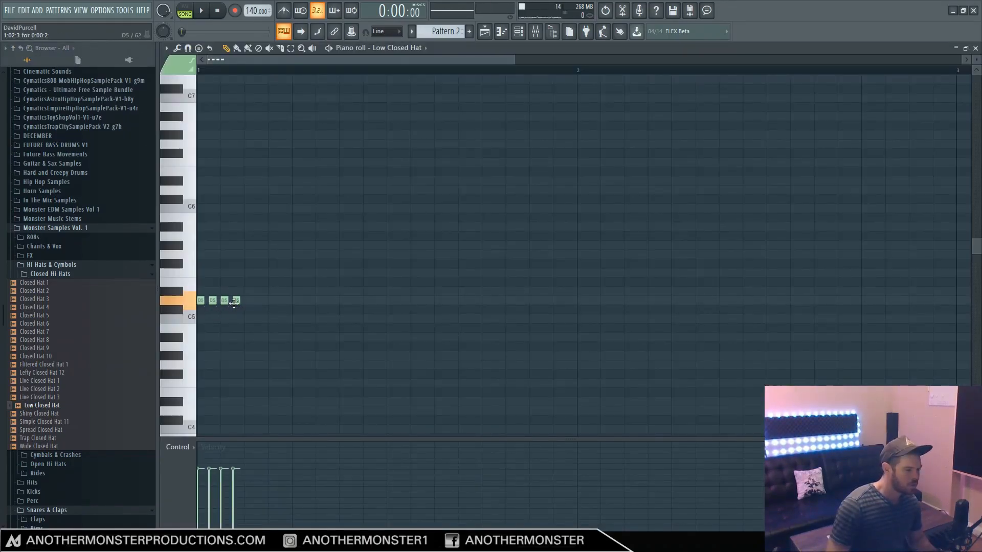
key(space)
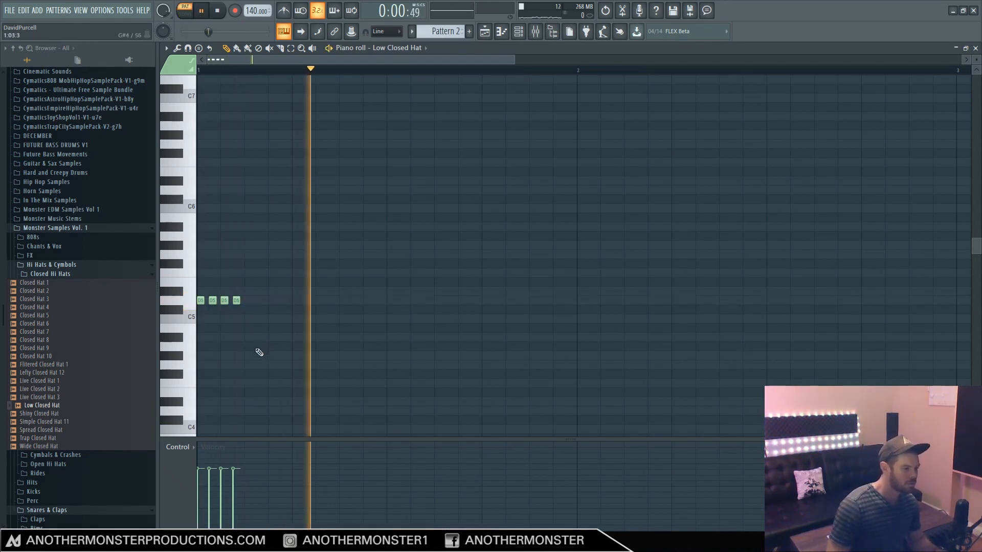
click(248, 301)
key(l)
key(space)
drag(308, 157, 196, 415)
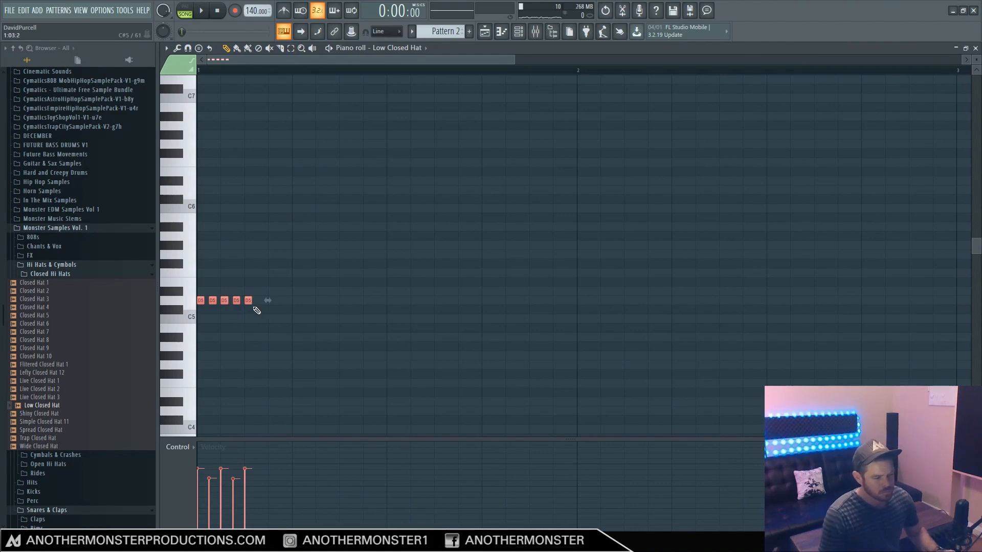
- Place Pattern 2 on the second HI HAT track at beat 4 of bar 1 and beat 2 of bar 2 during playback
key(space)
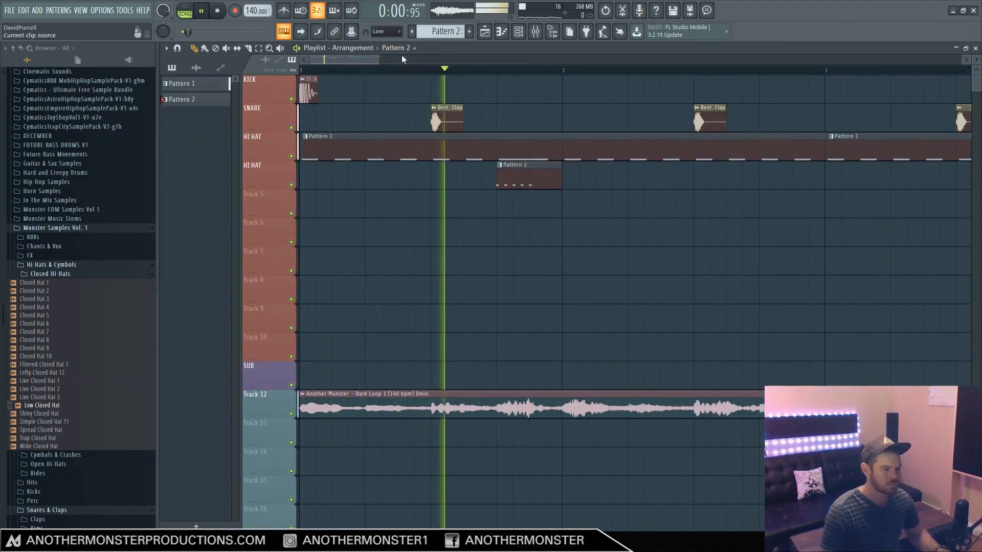
drag(378, 60, 368, 59)
click(559, 179)
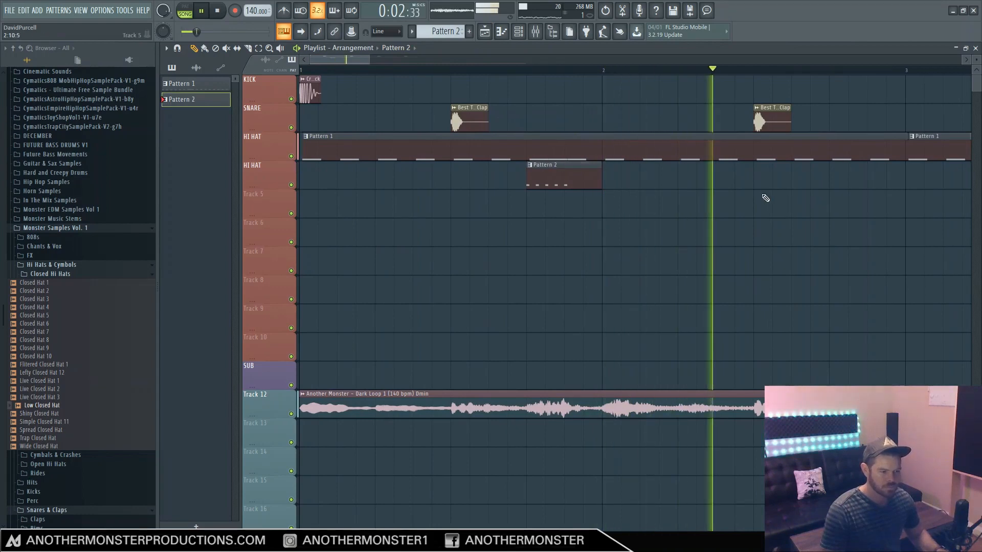
click(675, 185)
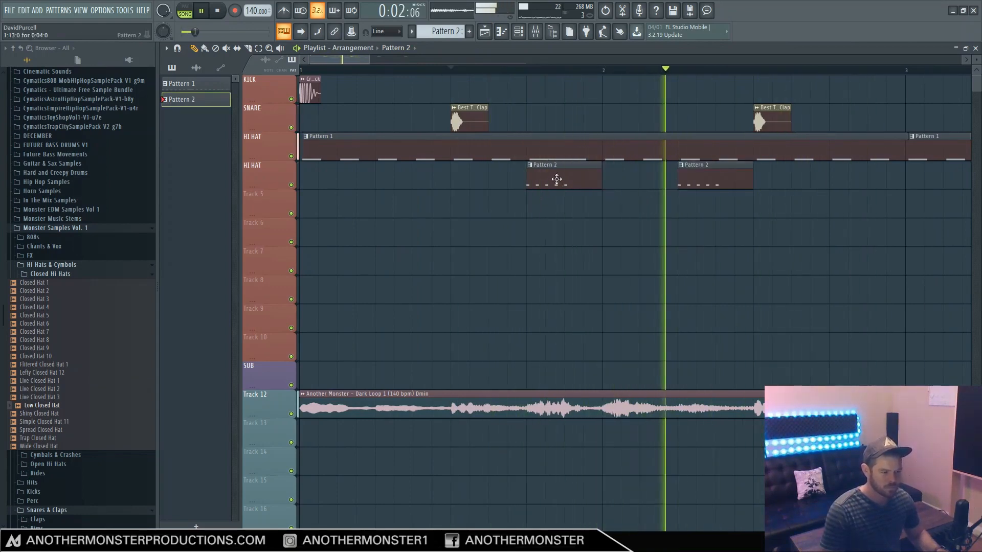
drag(359, 61, 360, 63)
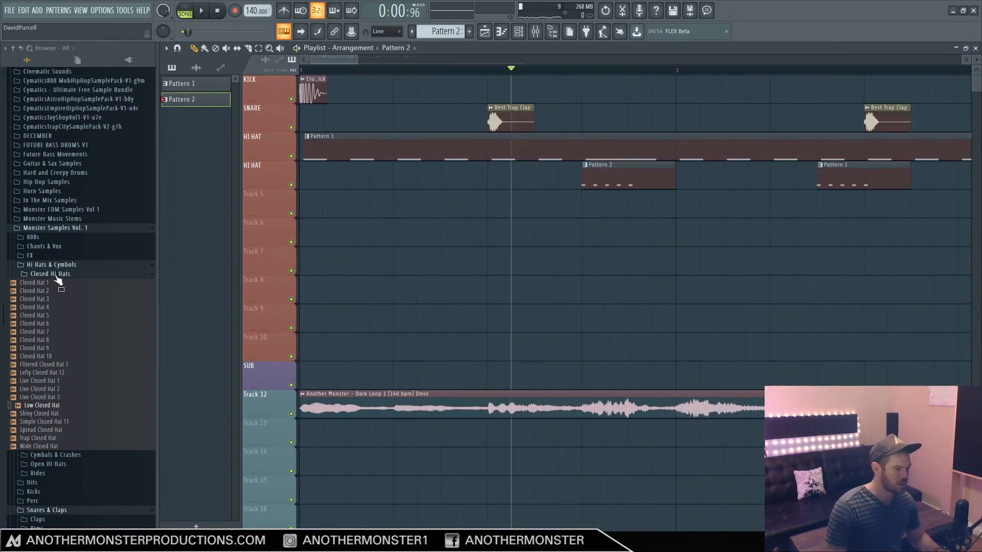
- Audition the samples in the Open Hi Hats folder and add Live Metal Open Hat as a new channel
click(51, 274)
click(53, 292)
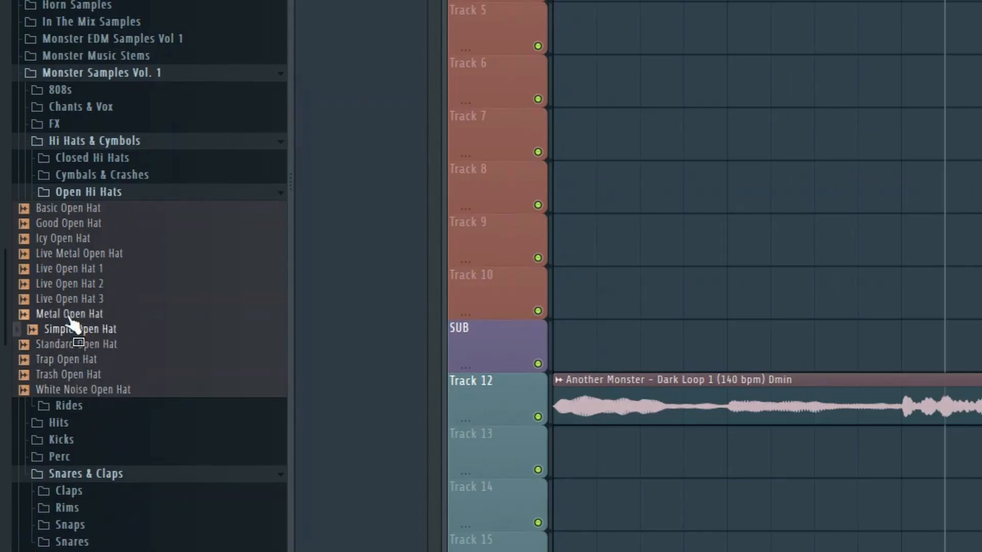
click(69, 314)
click(68, 299)
click(74, 330)
click(72, 314)
click(72, 284)
click(72, 269)
click(70, 253)
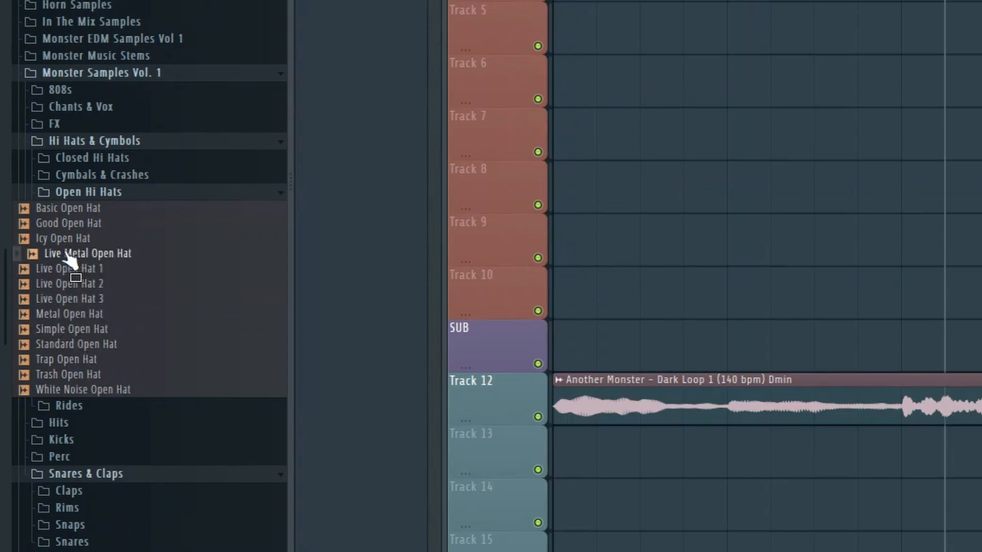
click(69, 239)
click(71, 254)
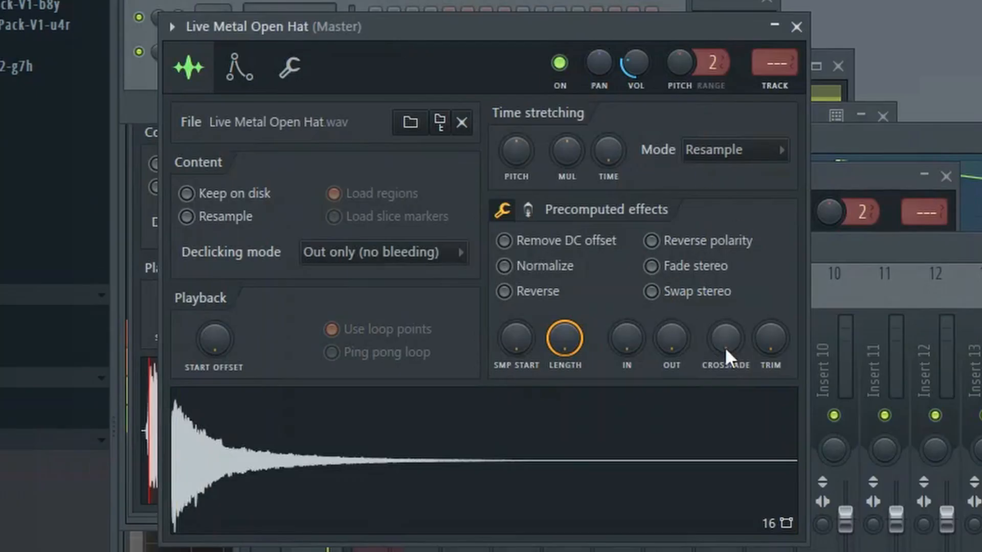
- Raise the Live Metal Open Hat sample's crossfade slightly and open the channel's piano roll
drag(725, 338, 725, 331)
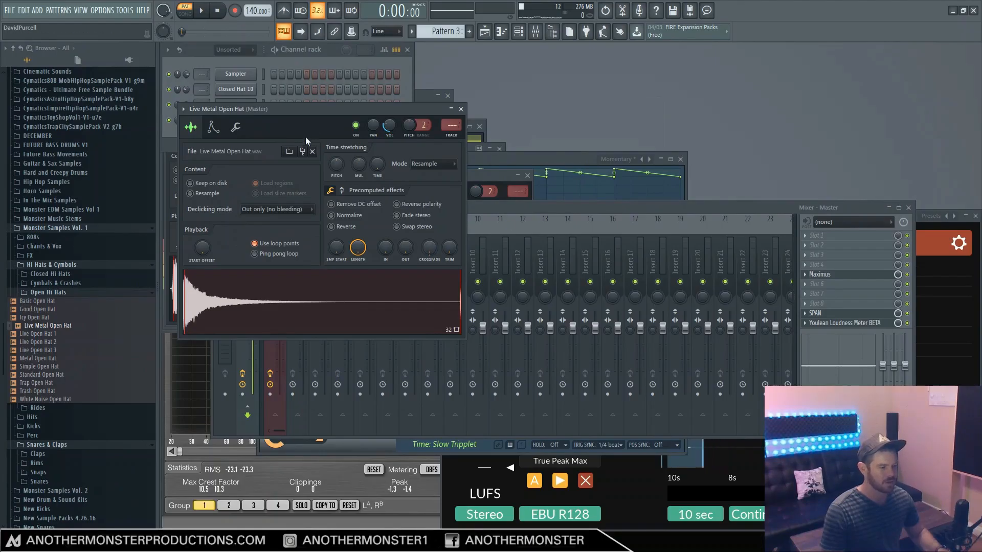
click(460, 109)
right_click(242, 122)
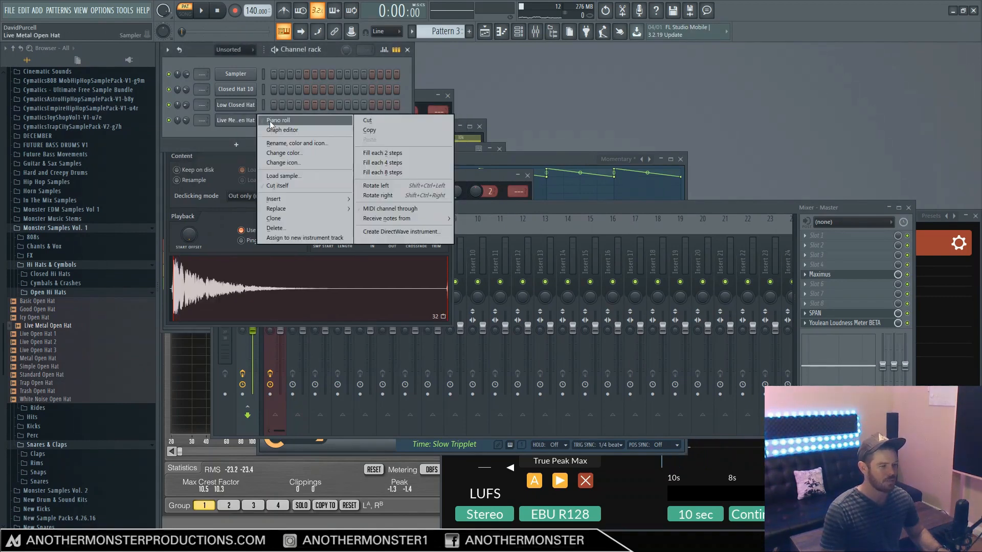
click(307, 119)
- Place a half-beat C5 note at the start of bar 1 for the Live Metal Open Hat
click(236, 291)
drag(237, 293, 211, 295)
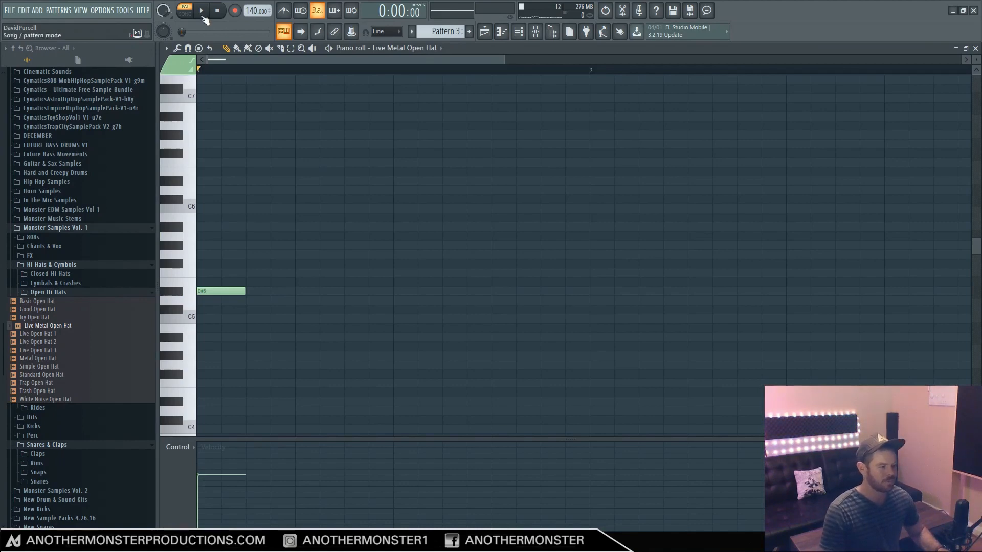
drag(202, 292, 197, 321)
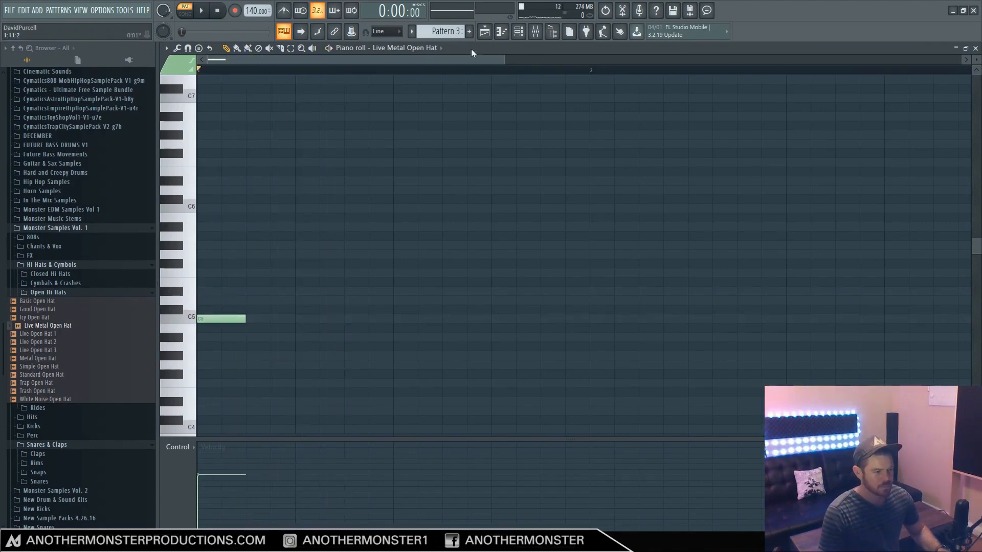
- Place Pattern 3 on Track 5 in the playlist, trimmed to half a beat and starting at beat 2 of bar 1
click(484, 31)
click(458, 208)
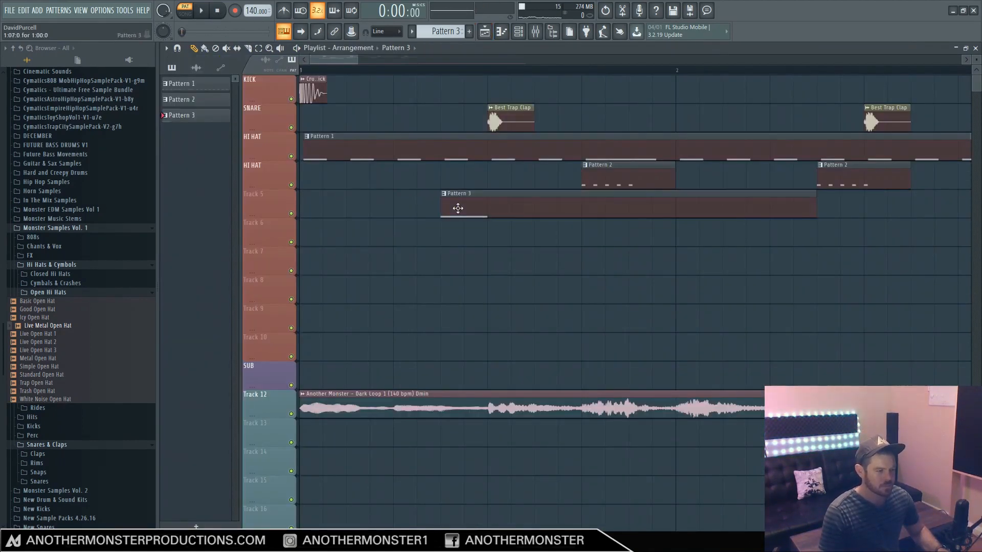
drag(815, 203, 504, 225)
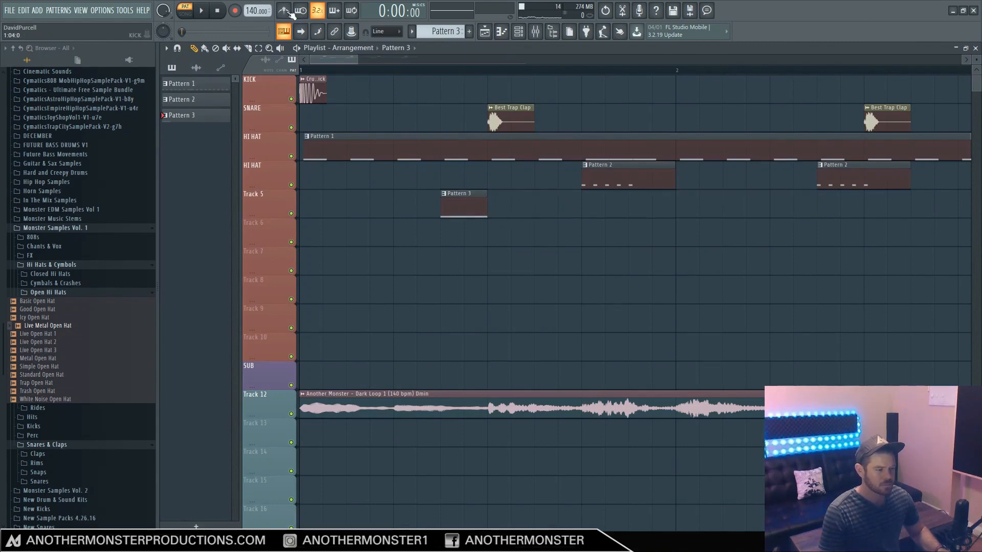
click(209, 11)
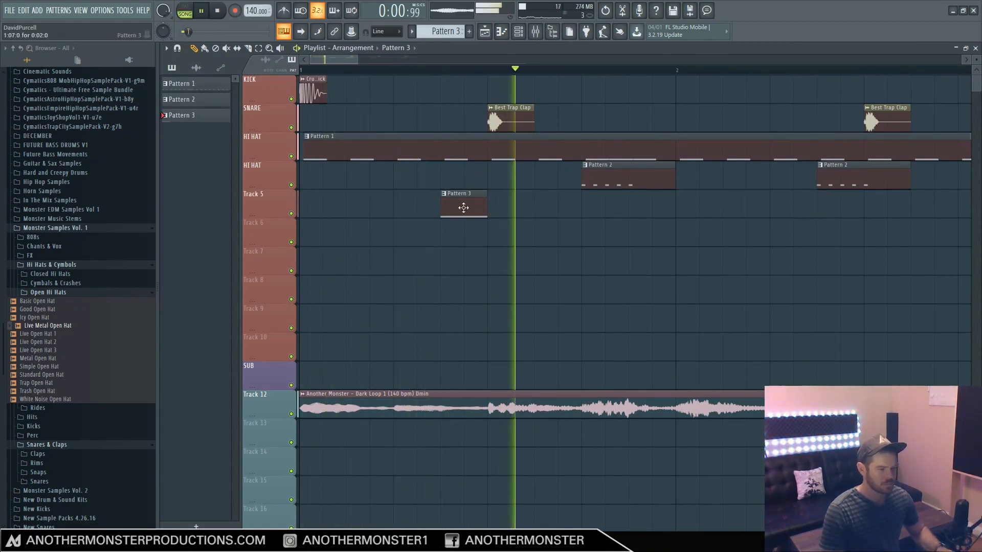
drag(462, 208, 422, 208)
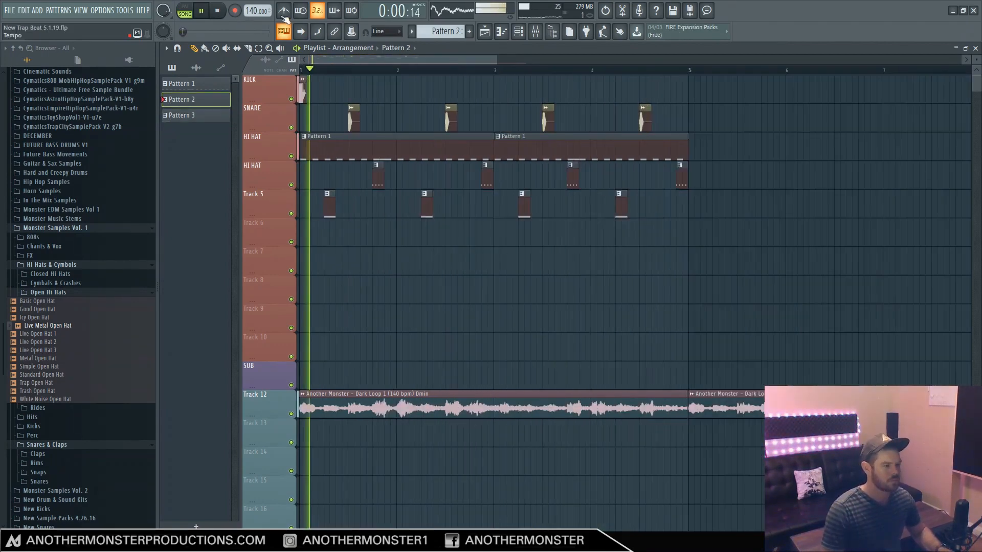
- Add Crunch Kick hits on the KICK track at beat 4 of bar 1, half a beat into bar 2, and beat 2 of bar 2
drag(496, 60, 360, 60)
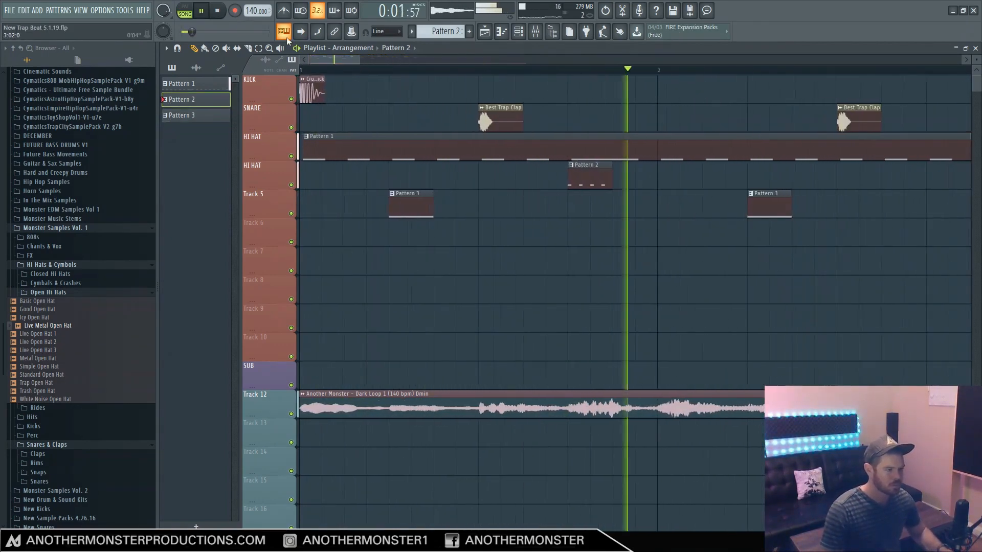
click(218, 11)
click(313, 93)
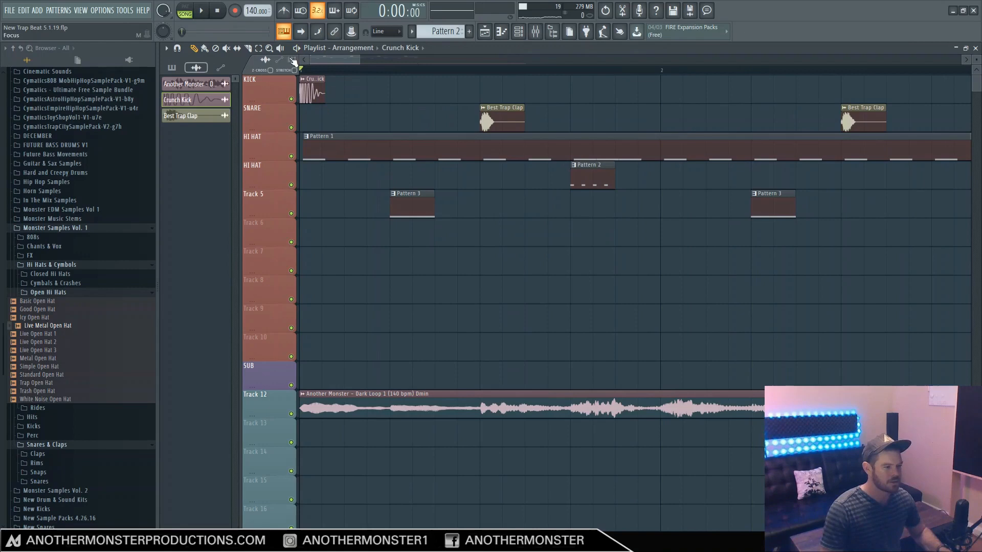
click(207, 17)
click(583, 95)
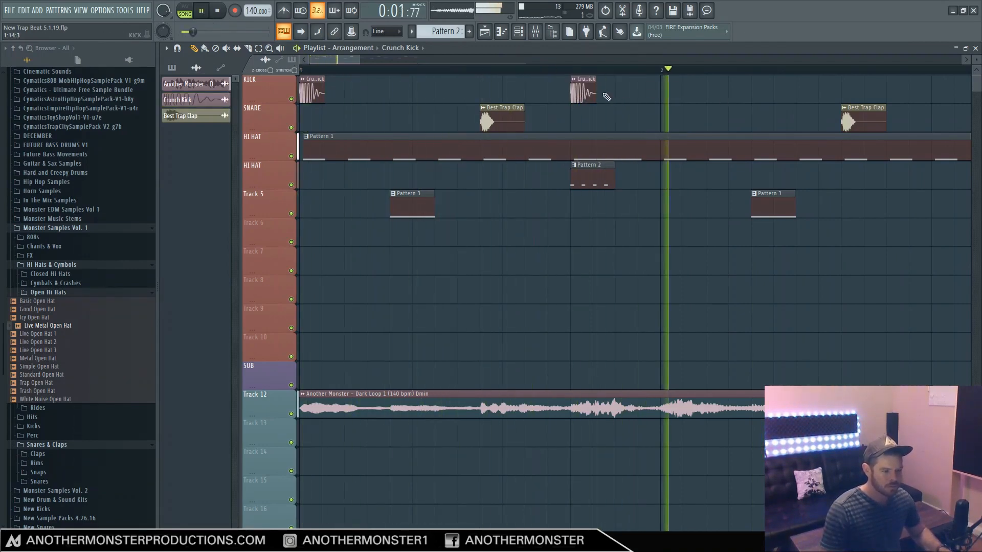
click(713, 95)
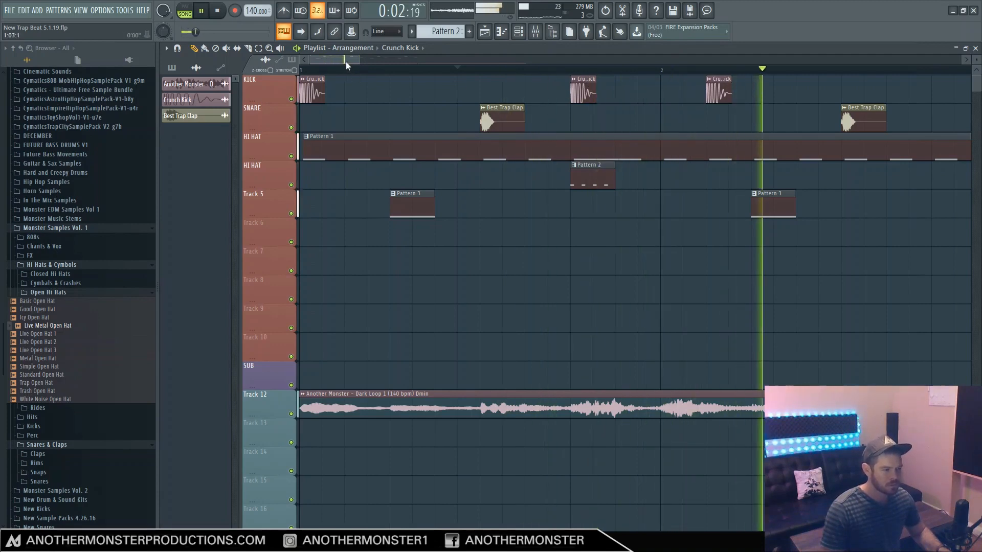
drag(345, 61, 360, 60)
click(569, 91)
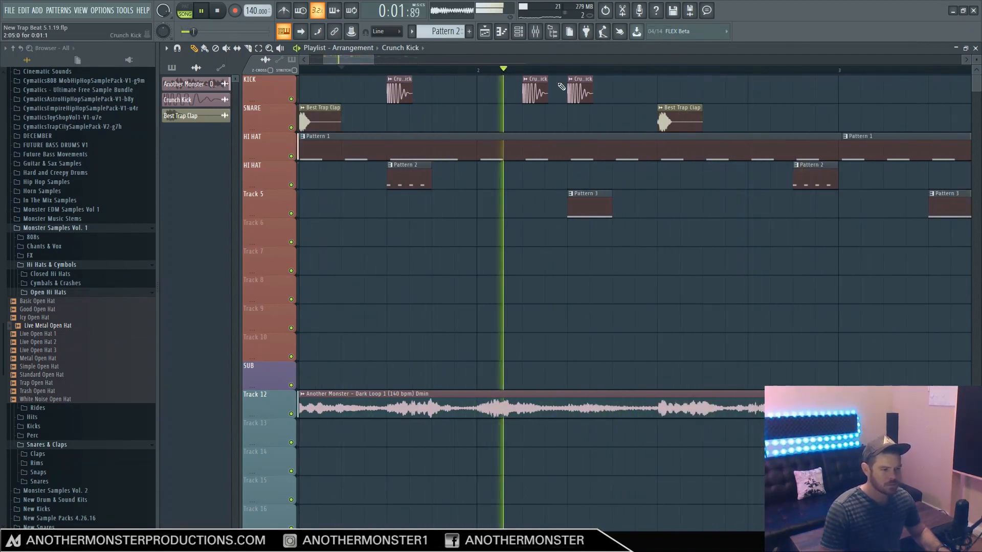
- Add Crunch Kick hits on the KICK track at bar 3, beat 2 of bar 4, and half a beat before bars 4 and 5
drag(370, 61, 398, 60)
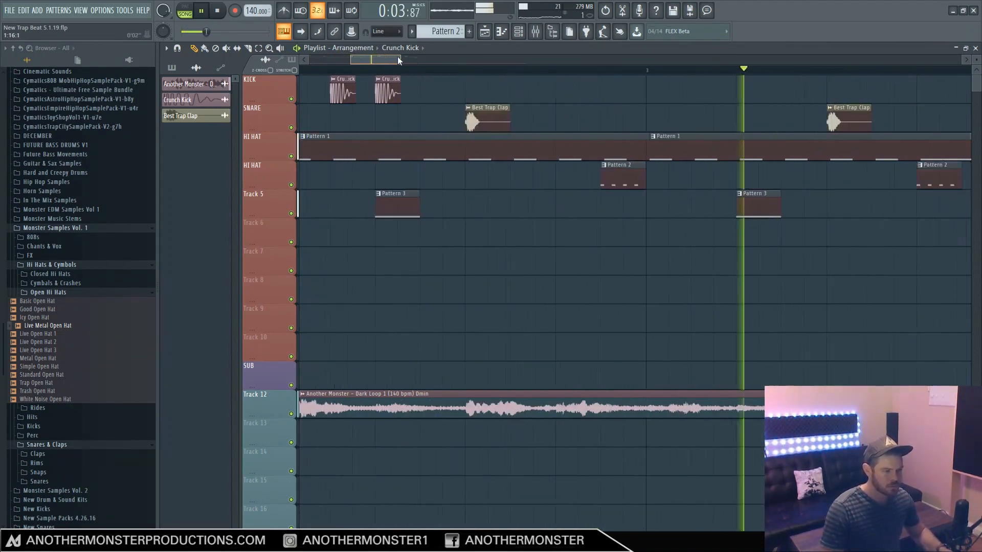
click(500, 89)
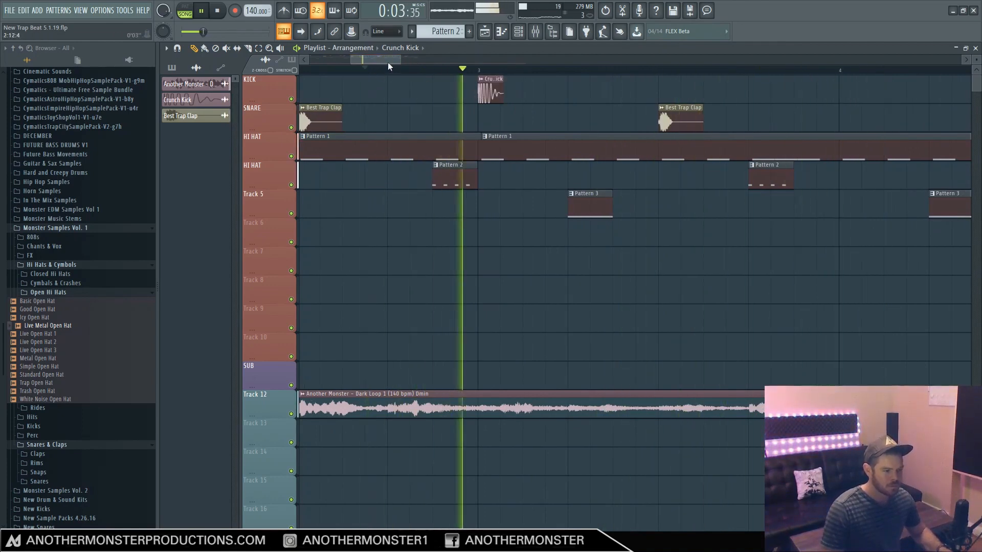
click(814, 90)
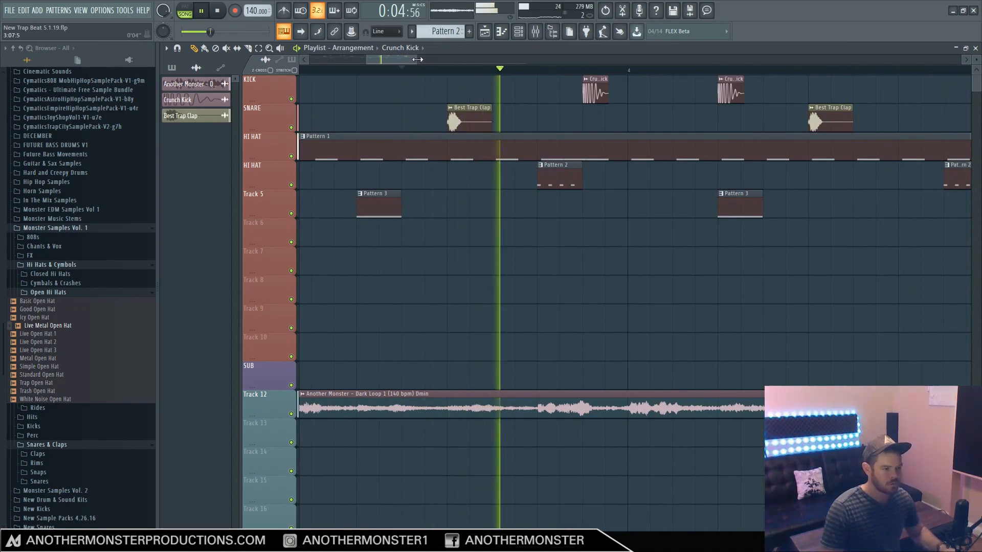
drag(417, 60, 467, 60)
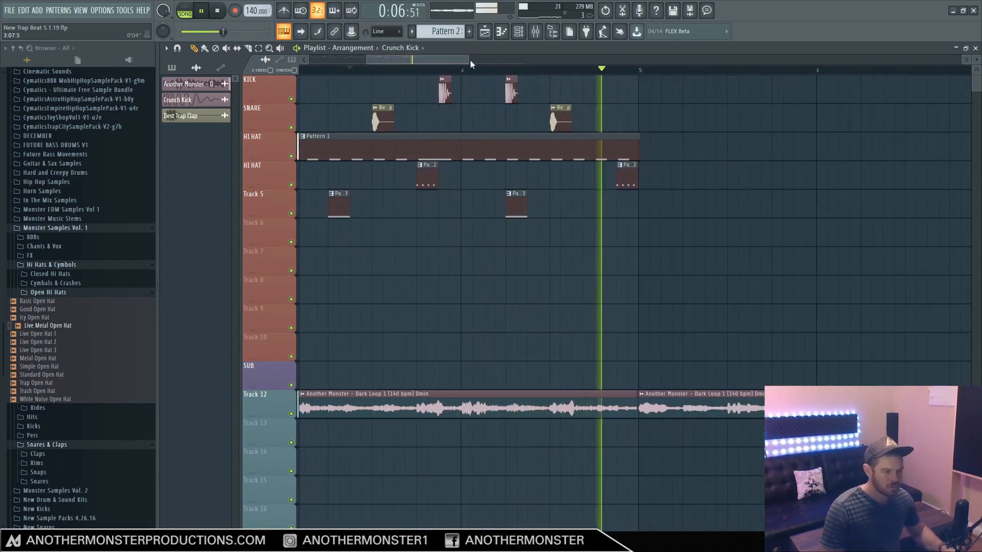
click(615, 93)
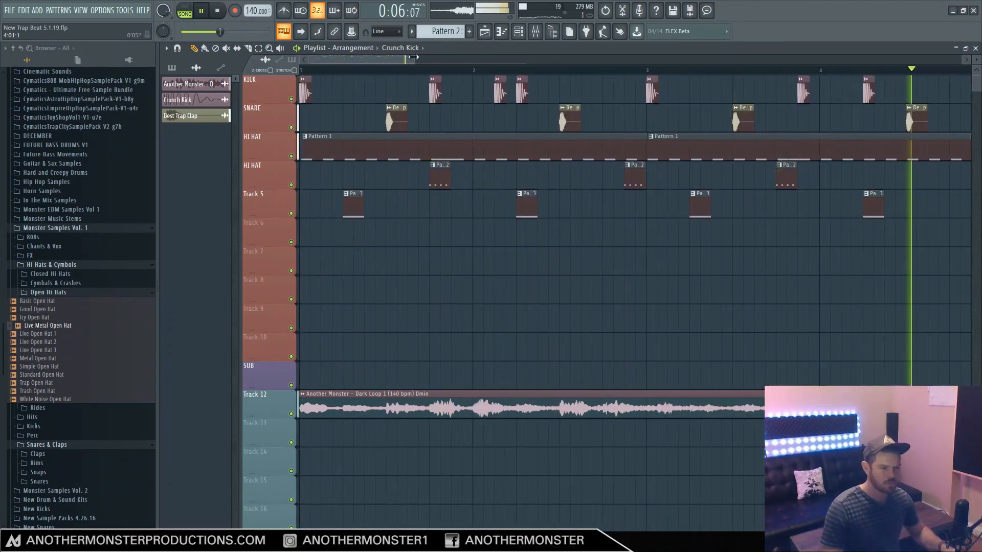
- Open the channel settings of the dark melody loop on Track 12 and play back the beat
drag(414, 58, 422, 57)
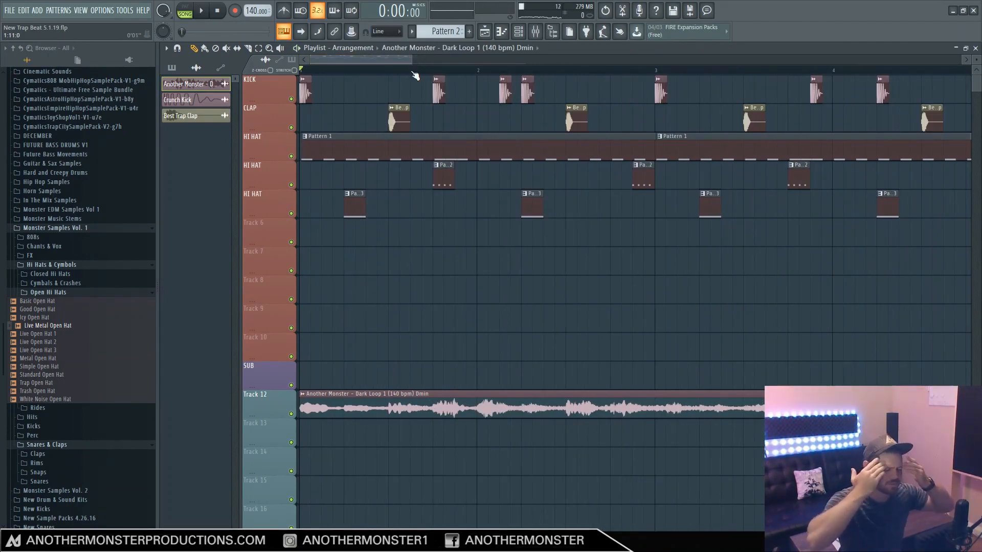
mouse_move(413, 59)
mouse_down()
mouse_move(463, 57)
mouse_move(423, 48)
mouse_up()
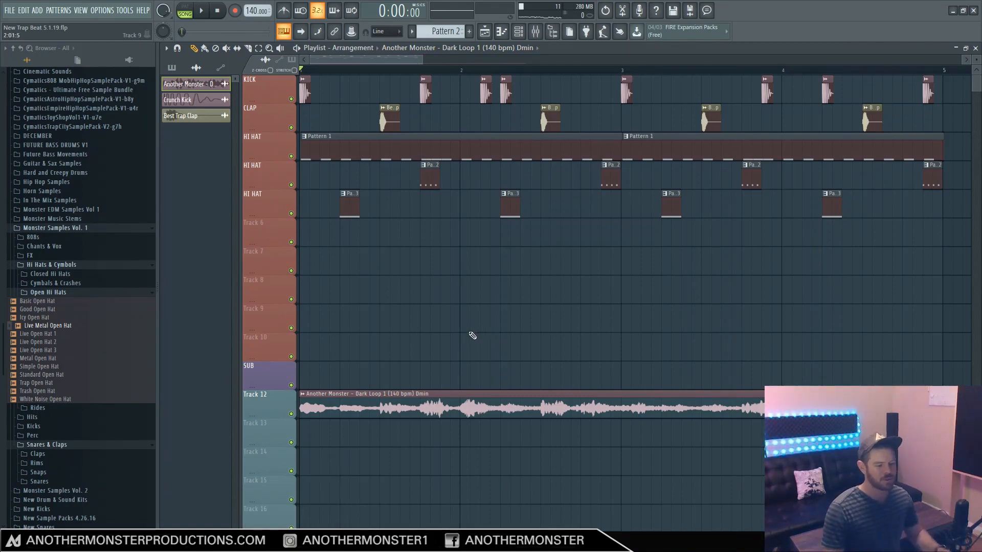
click(303, 395)
click(334, 431)
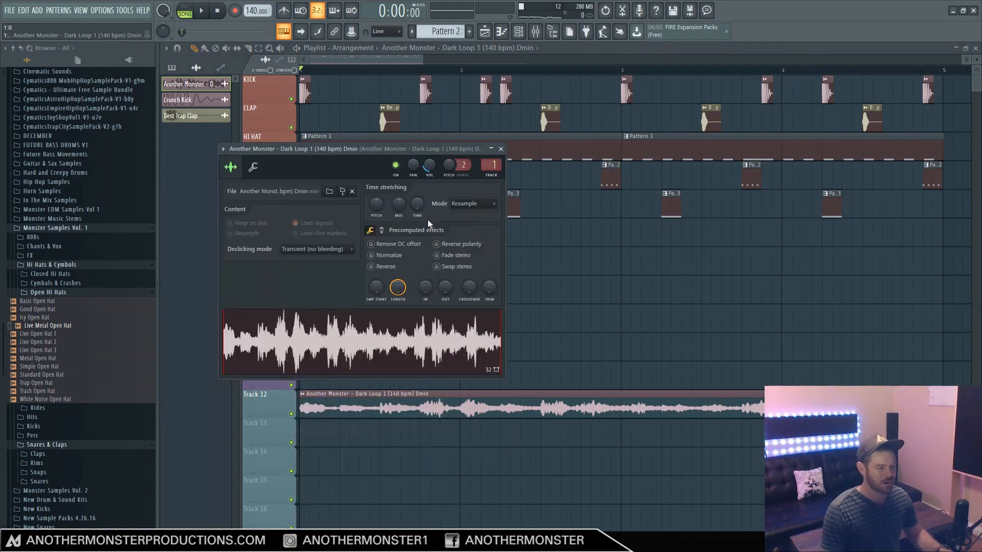
click(377, 62)
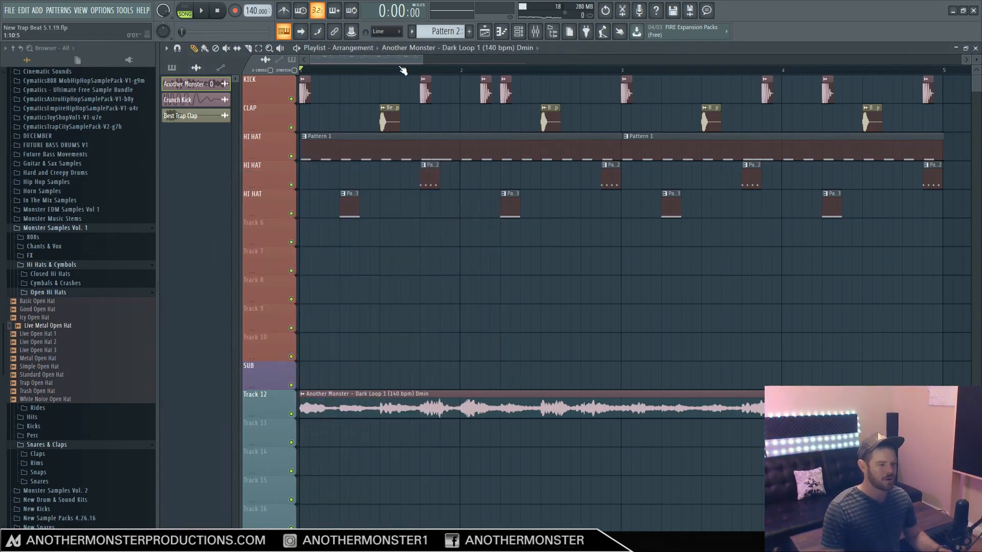
mouse_move(422, 58)
mouse_down()
mouse_move(444, 60)
mouse_move(414, 60)
mouse_up()
click(307, 402)
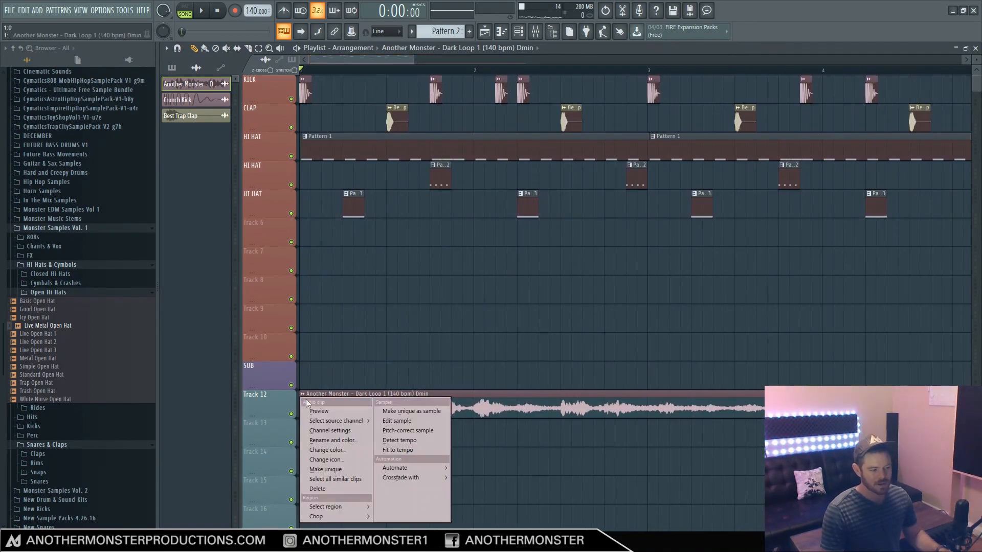
click(321, 430)
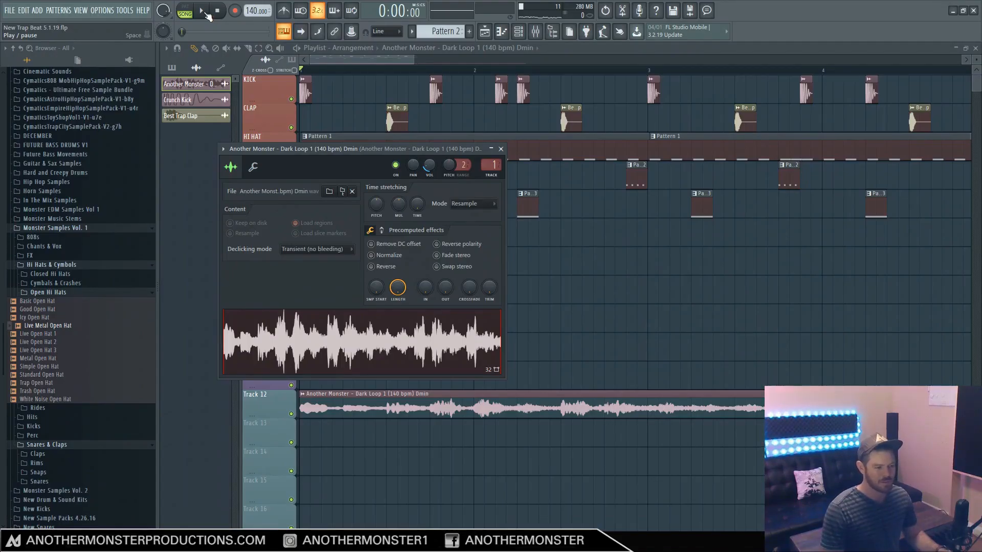
click(206, 13)
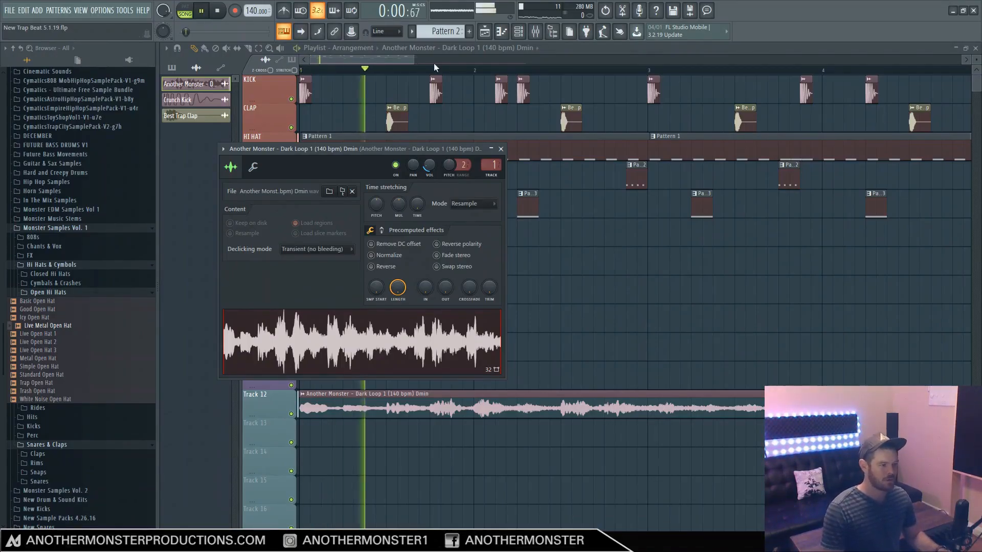
drag(414, 61, 389, 61)
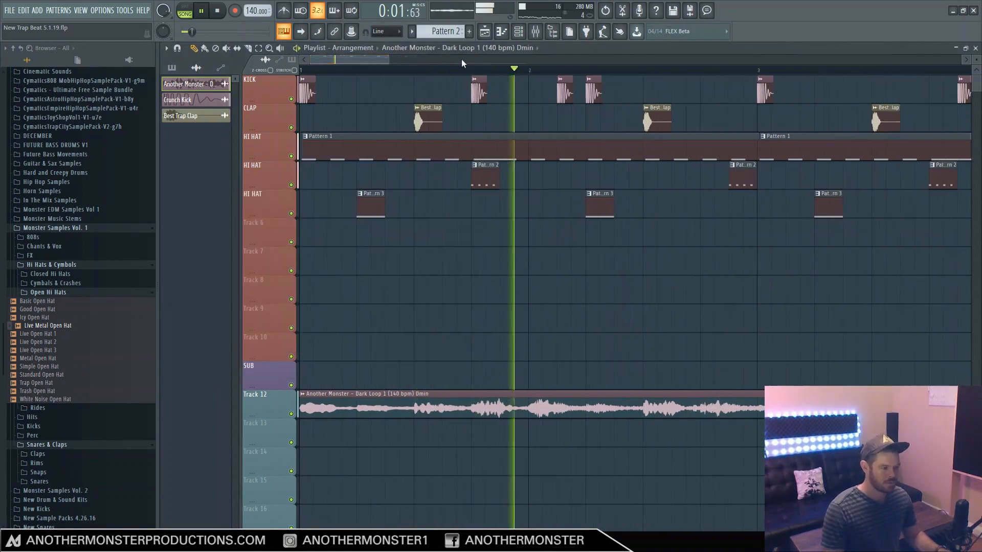
- Open the channel settings of the Best Trap Clap
click(416, 108)
click(463, 147)
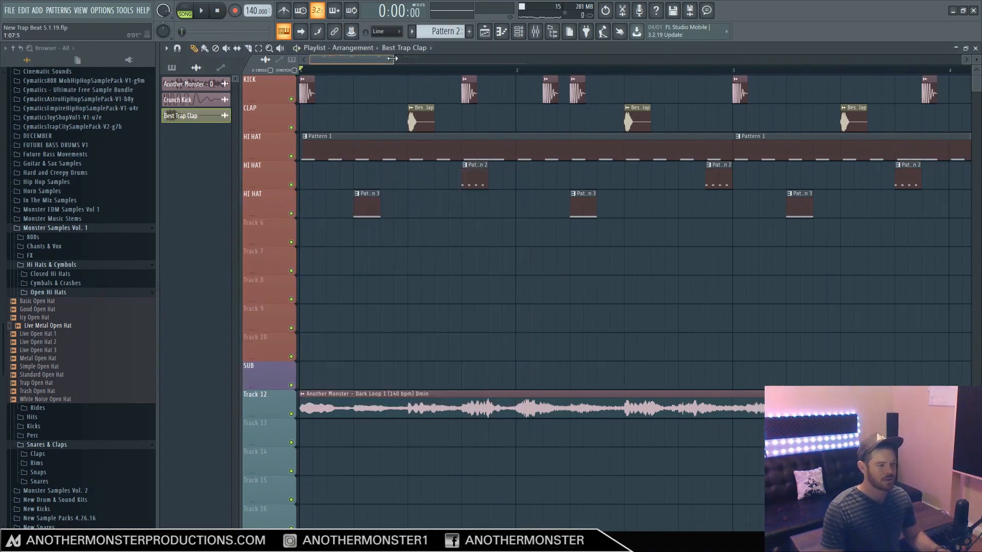
drag(392, 59, 388, 59)
- Route the Crunch Kick channel to a free mixer track and load Fruity Fast Dist in that track's first effect slot
click(302, 80)
click(335, 117)
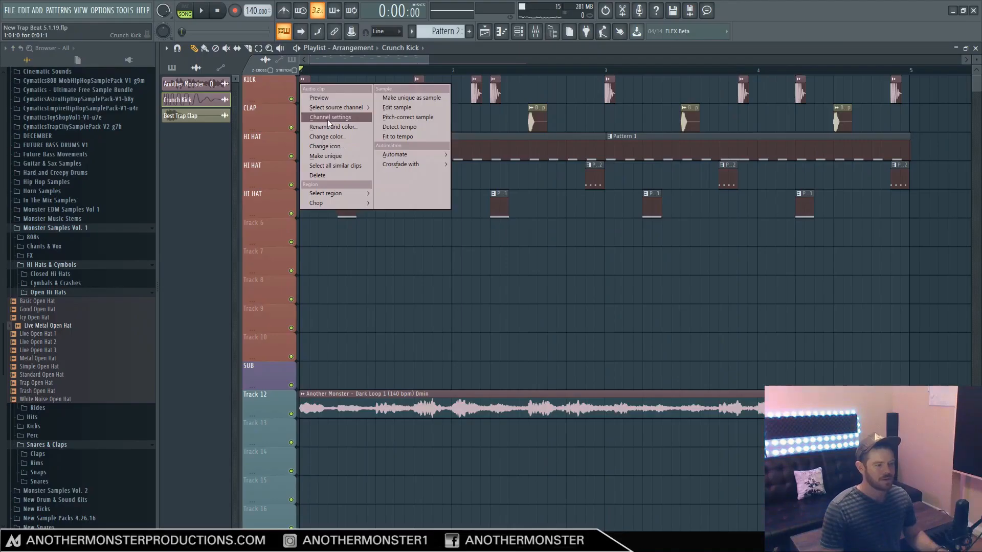
click(329, 119)
click(237, 162)
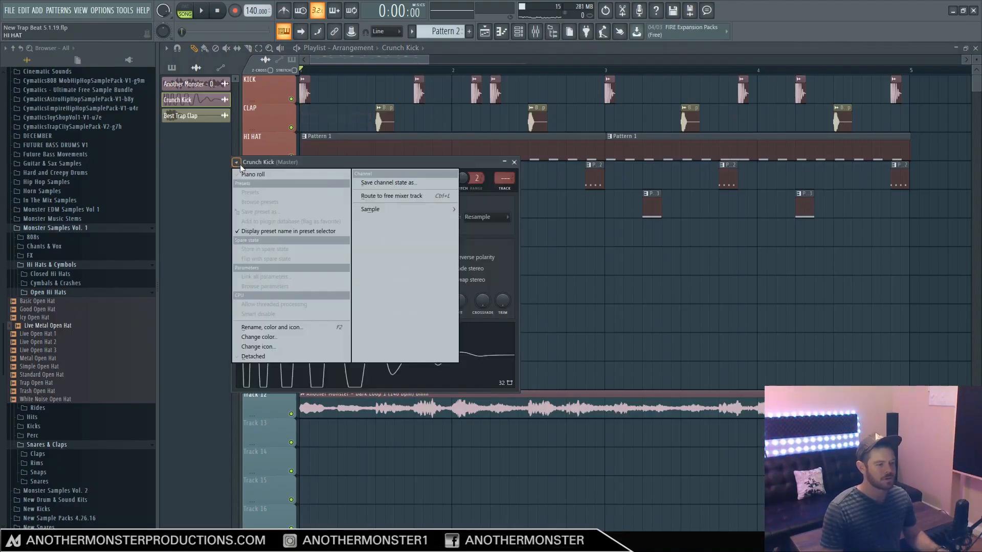
click(386, 196)
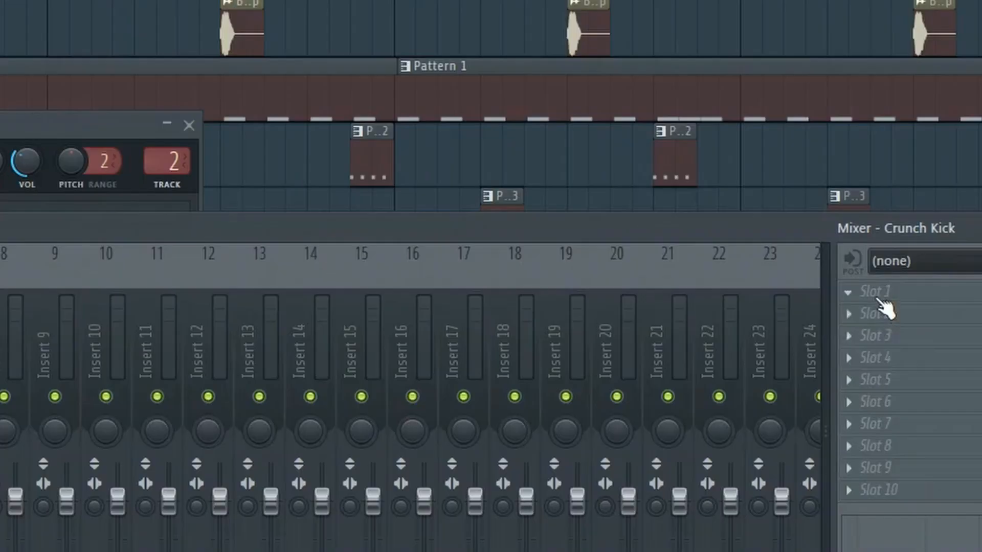
click(818, 237)
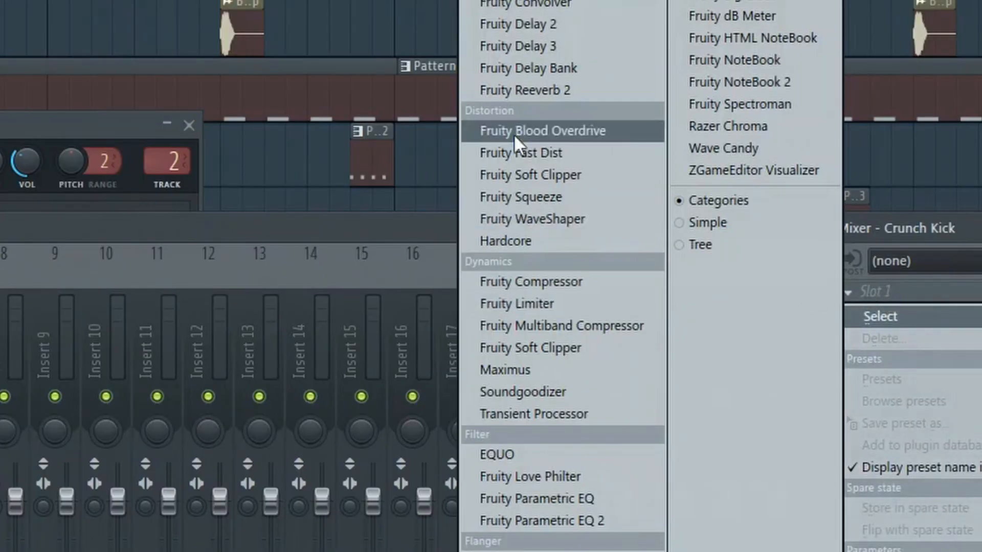
click(524, 150)
- Load the fuzz preset in Fruity Fast Dist and lower its mix level to 40% during playback
click(223, 109)
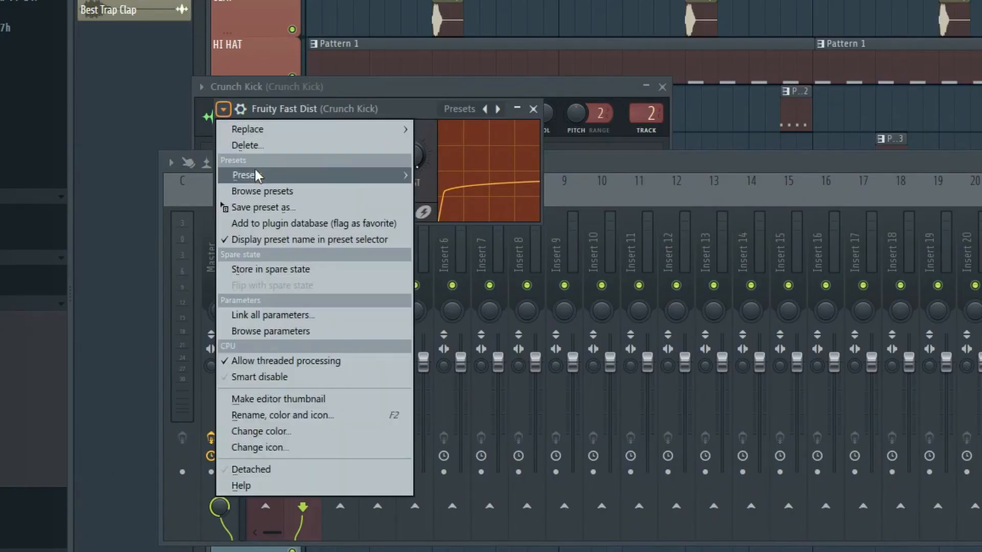
mouse_move(254, 174)
click(451, 207)
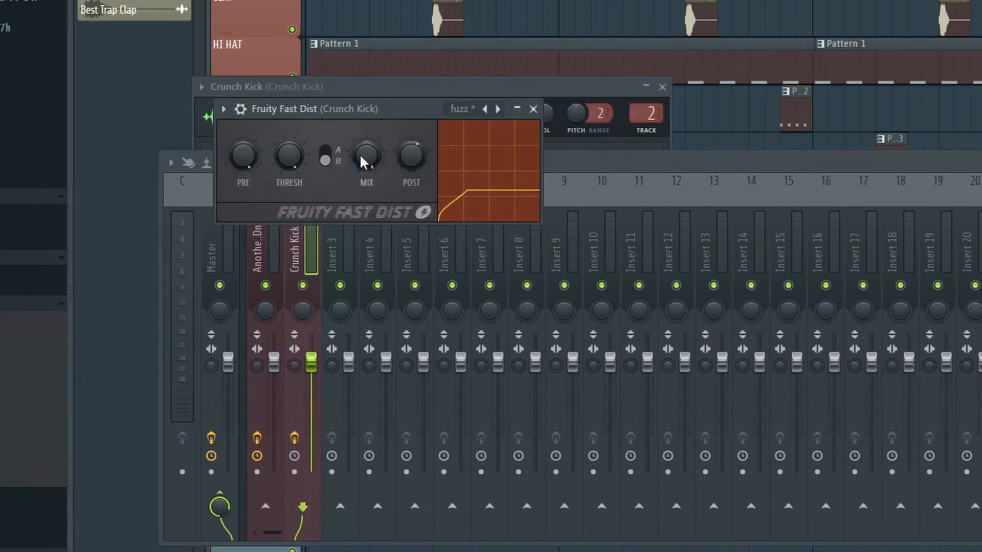
drag(360, 156, 360, 197)
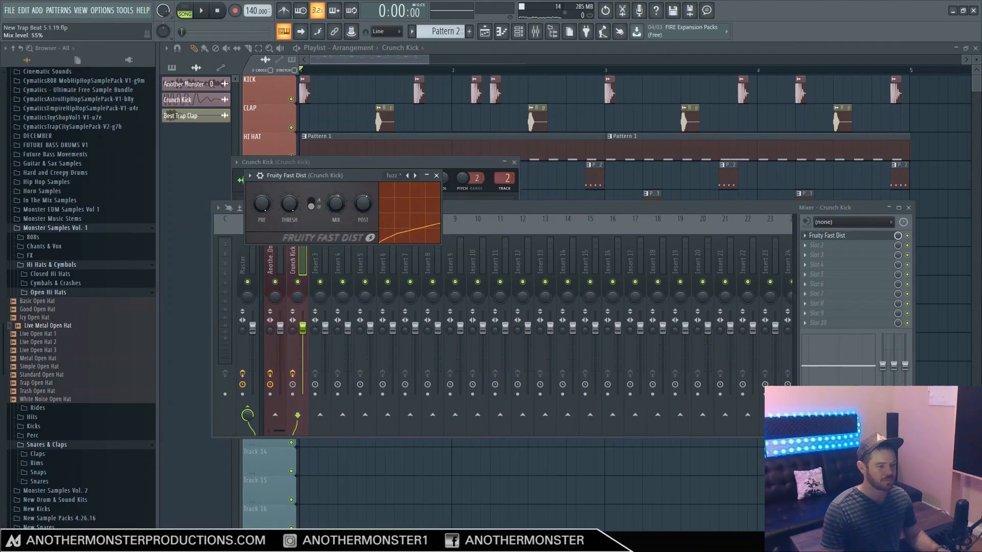
click(201, 10)
drag(336, 204, 336, 214)
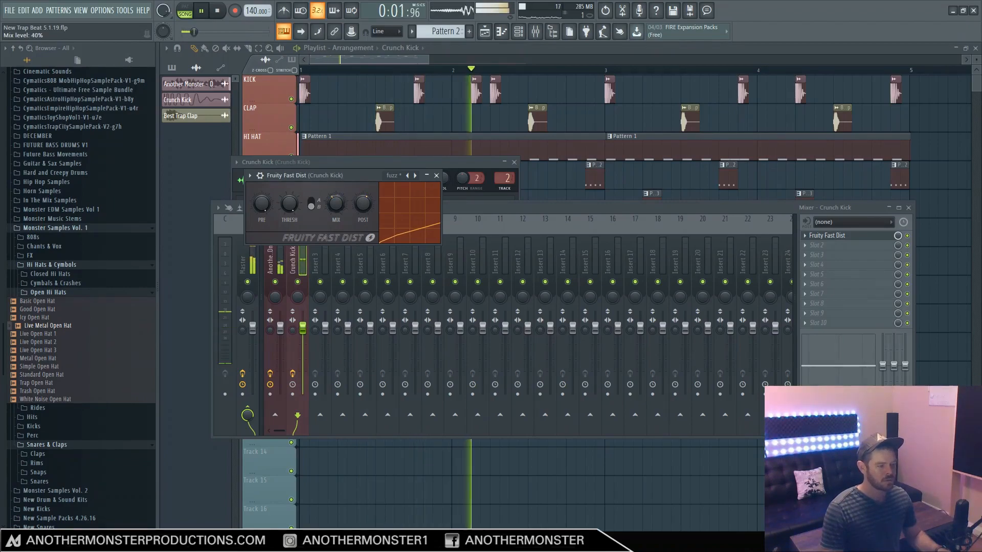
- Load the overdrive preset in Fruity Fast Dist and lower its mix level to about 45%, auditioning the kick
click(250, 175)
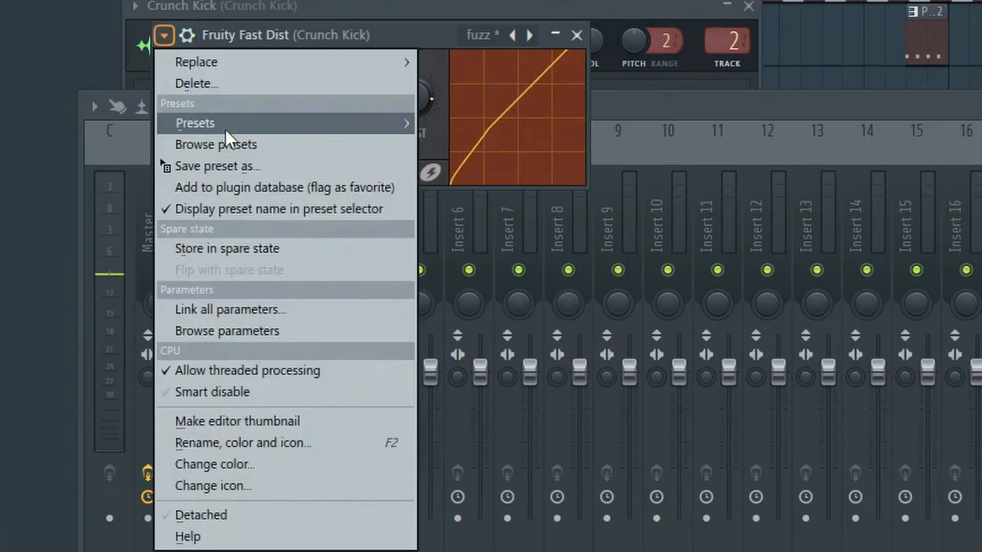
mouse_move(225, 130)
click(462, 188)
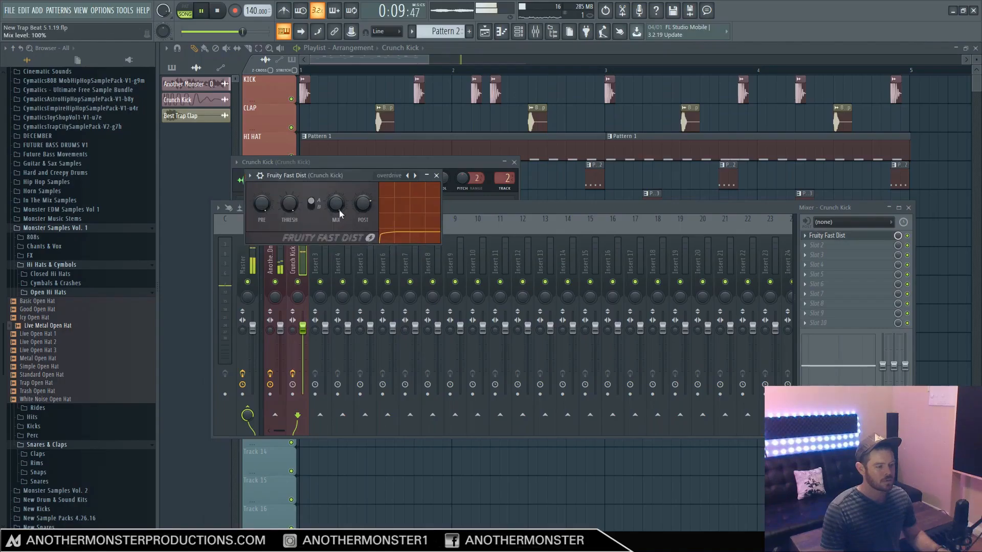
key(space)
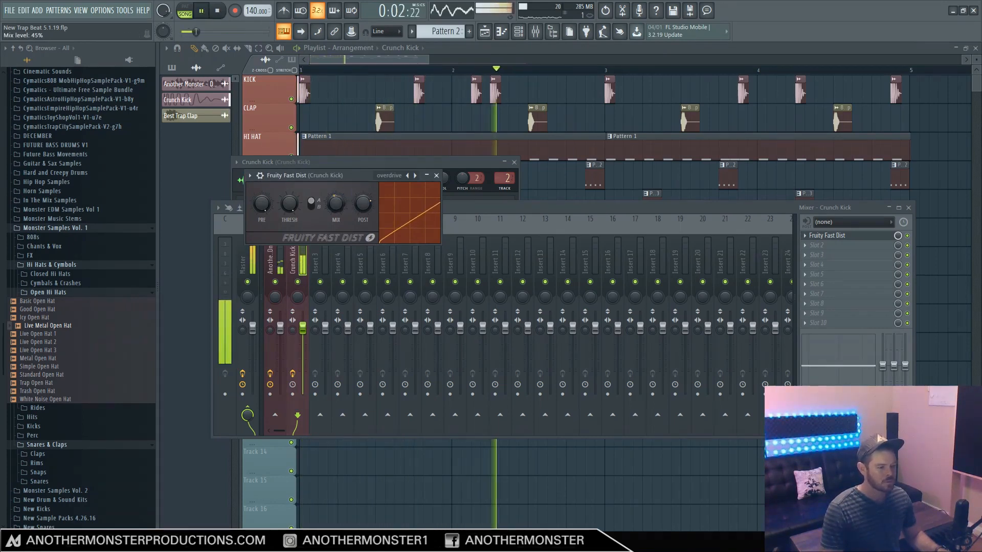
key(space)
drag(336, 205, 336, 207)
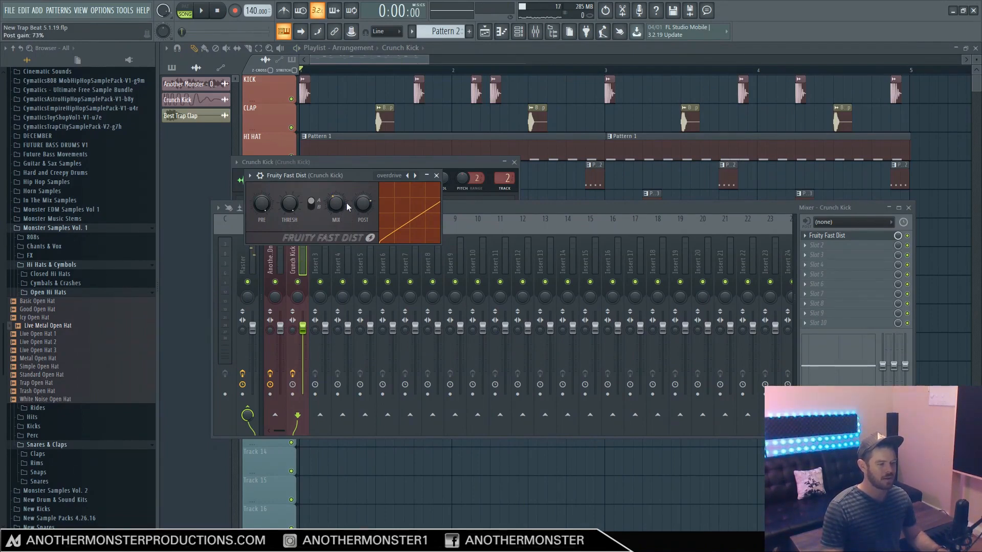
click(414, 59)
click(535, 33)
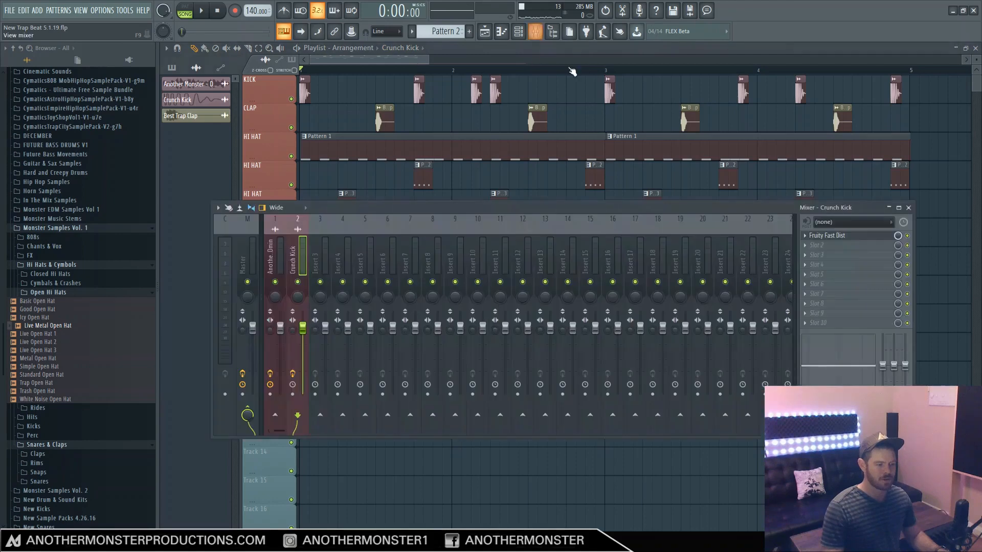
click(823, 246)
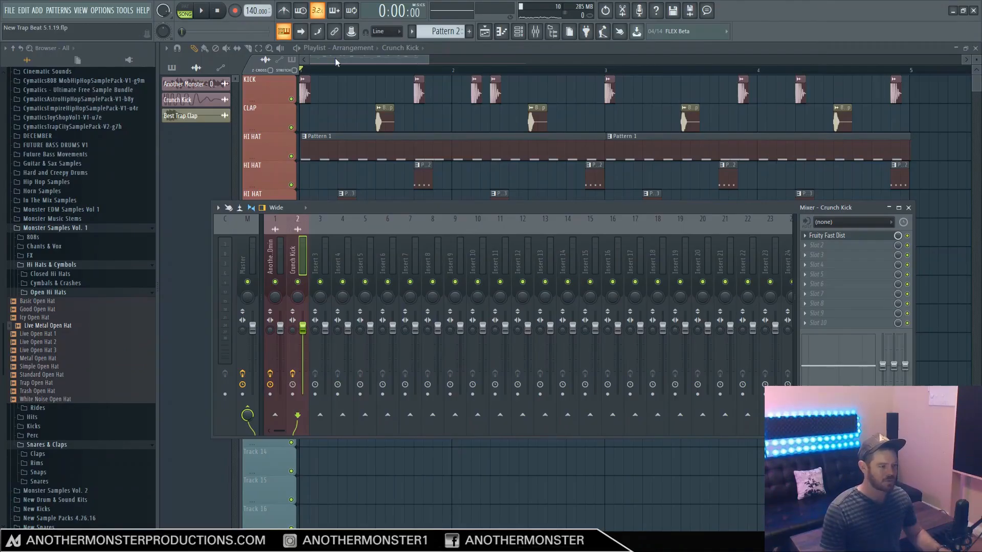
click(335, 57)
drag(421, 60, 412, 60)
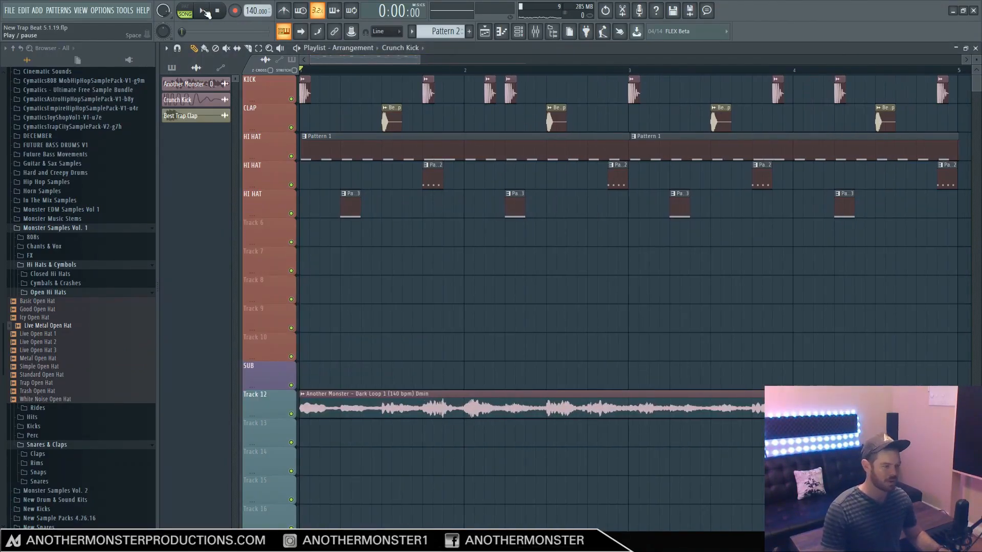
- Show all channels in the channel rack, pan the Low Closed Hat slightly left, and play back the beat
click(484, 31)
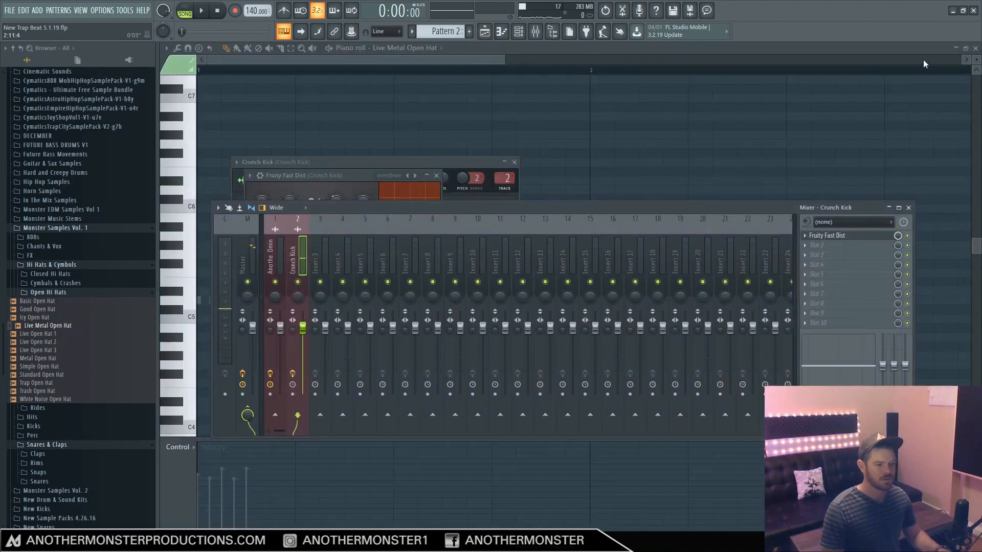
click(975, 48)
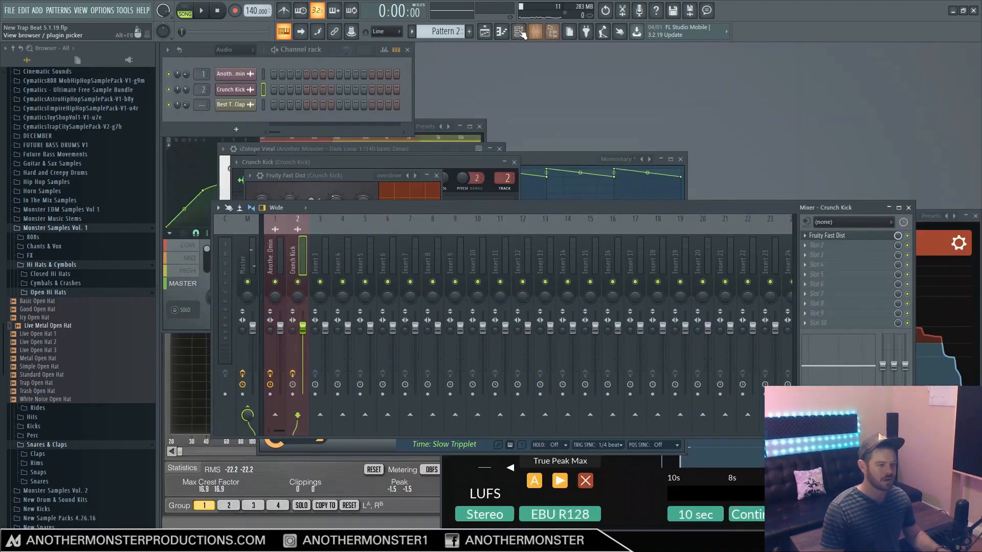
click(229, 61)
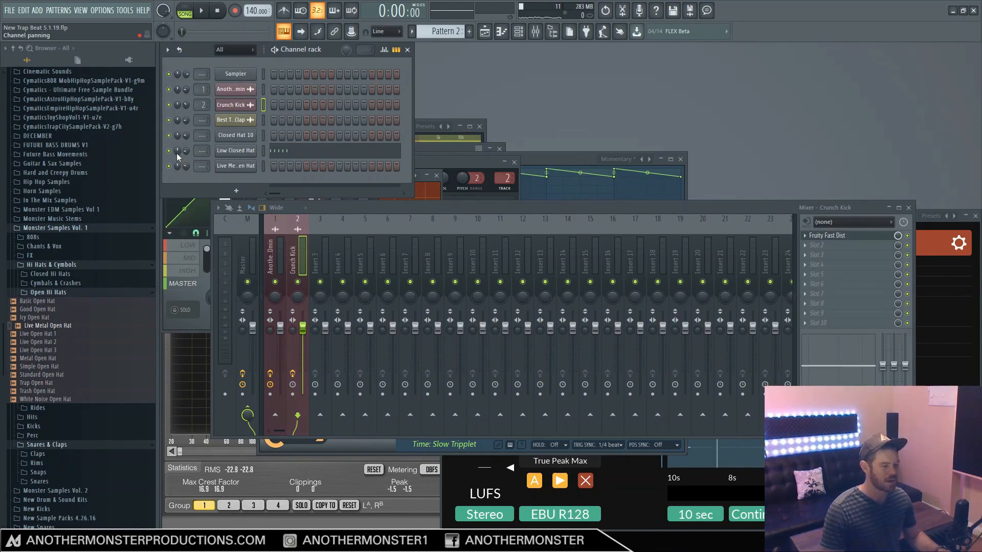
drag(176, 154, 176, 159)
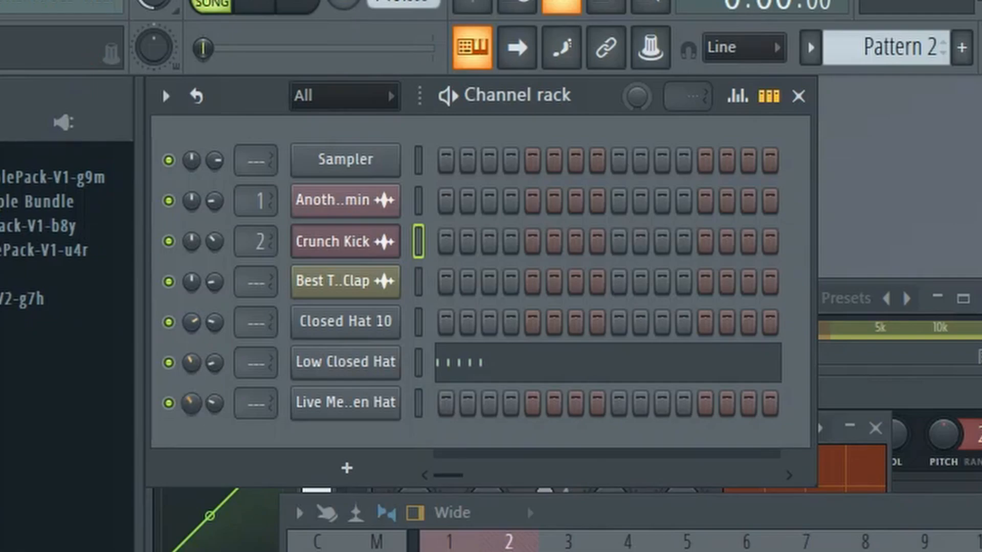
click(252, 4)
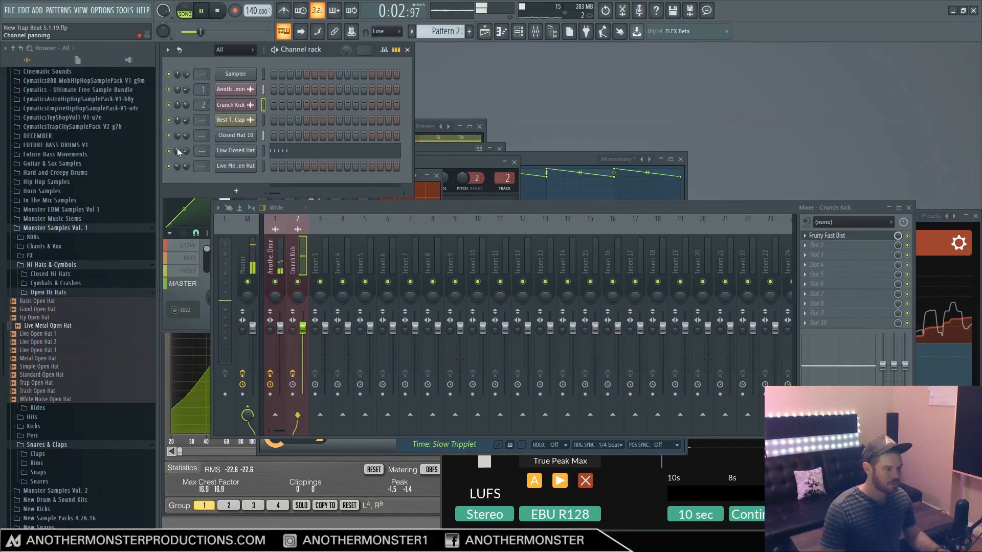
key(space)
- Route the Closed Hat 10 channel to a free mixer track and load Fruity Stereo Shaper in that track's first effect slot
click(240, 137)
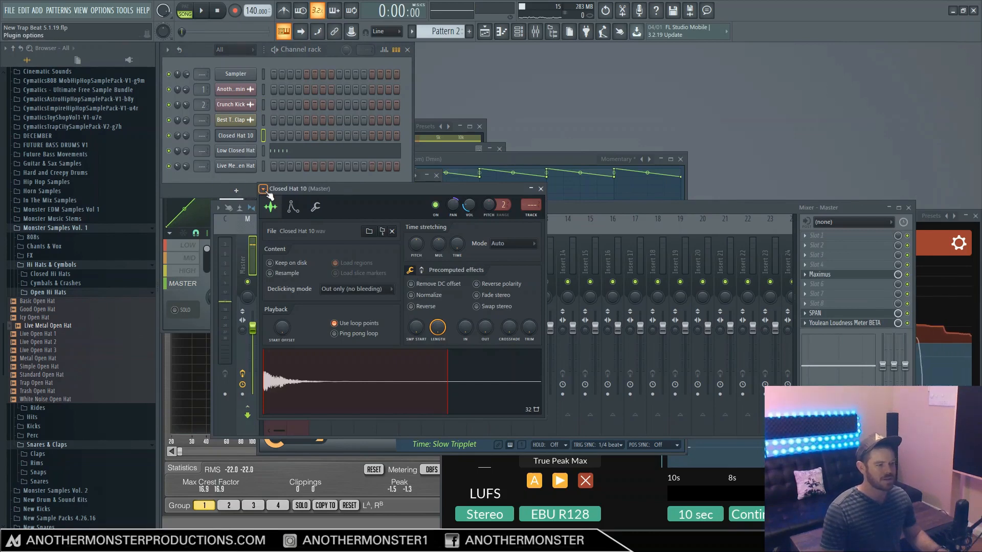
click(263, 189)
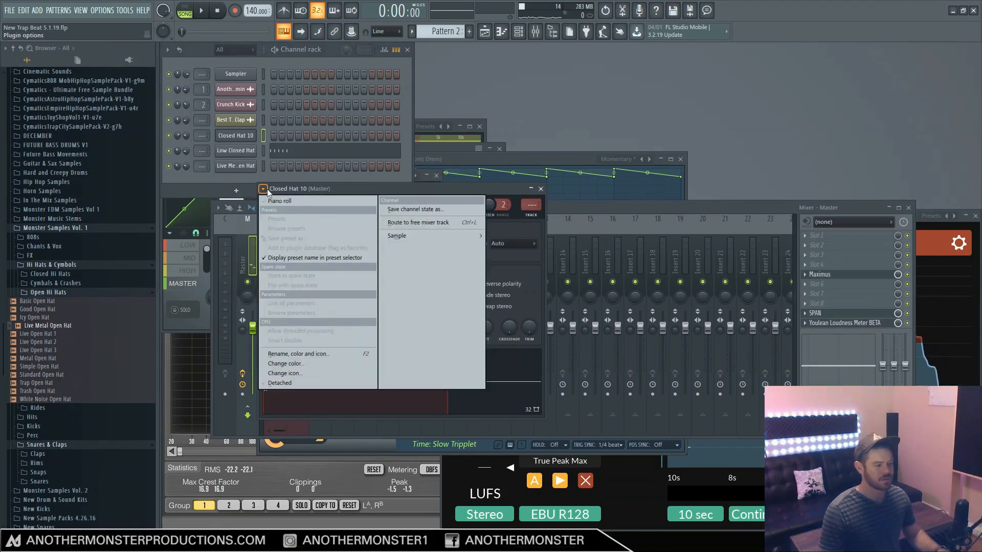
click(267, 191)
click(264, 191)
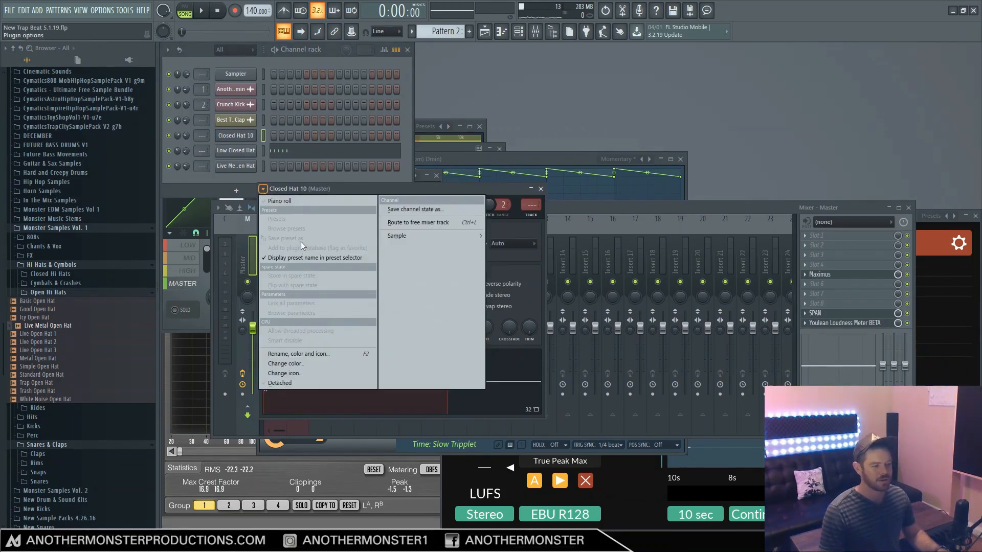
click(432, 224)
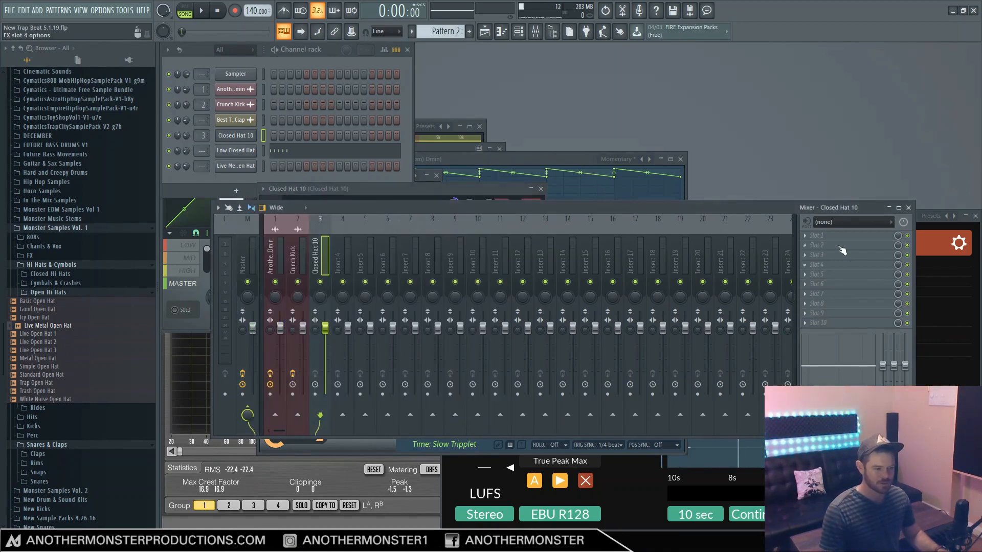
click(824, 237)
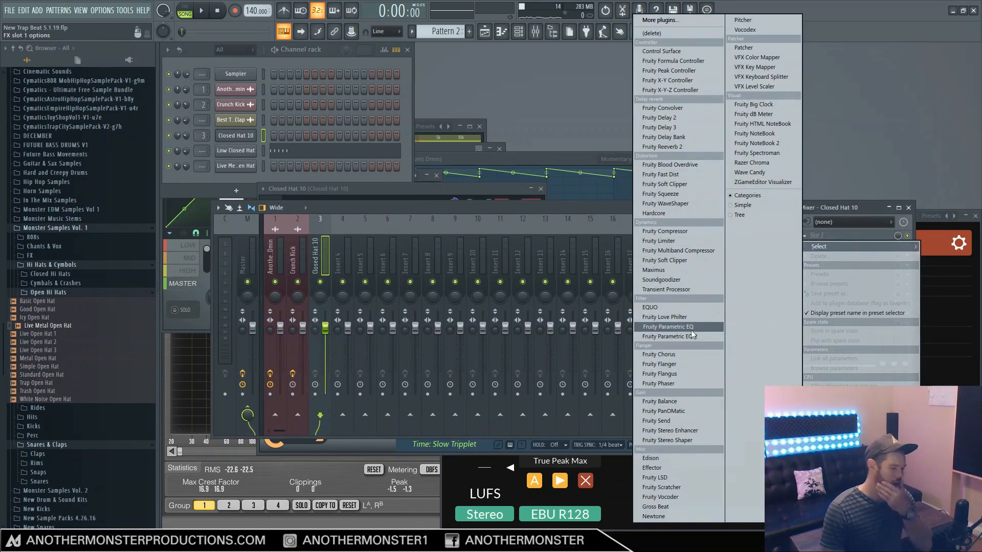
click(663, 441)
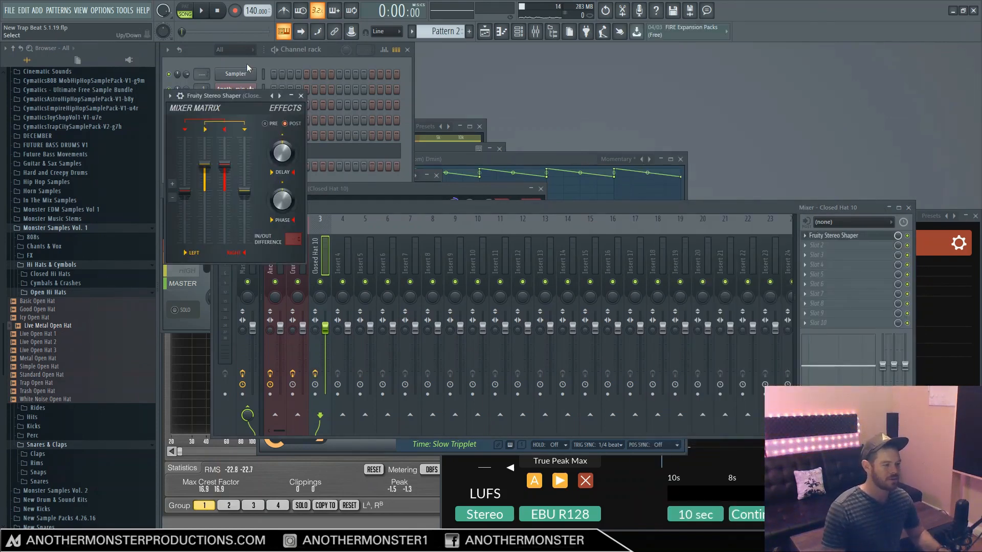
click(180, 97)
mouse_move(198, 134)
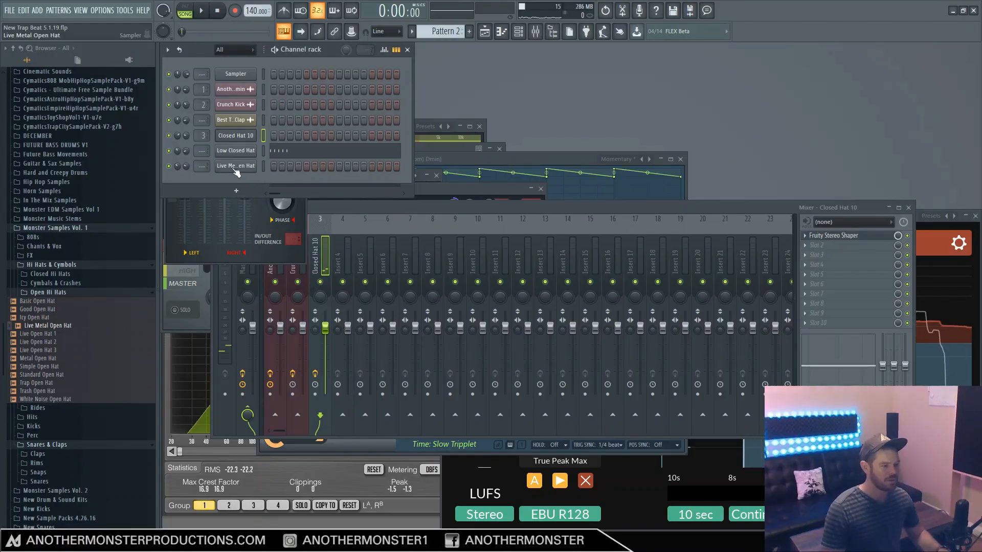
- Route the Live Metal Open Hat channel to a free mixer track and load Fruity Parametric EQ 2 in its first effect slot
click(236, 165)
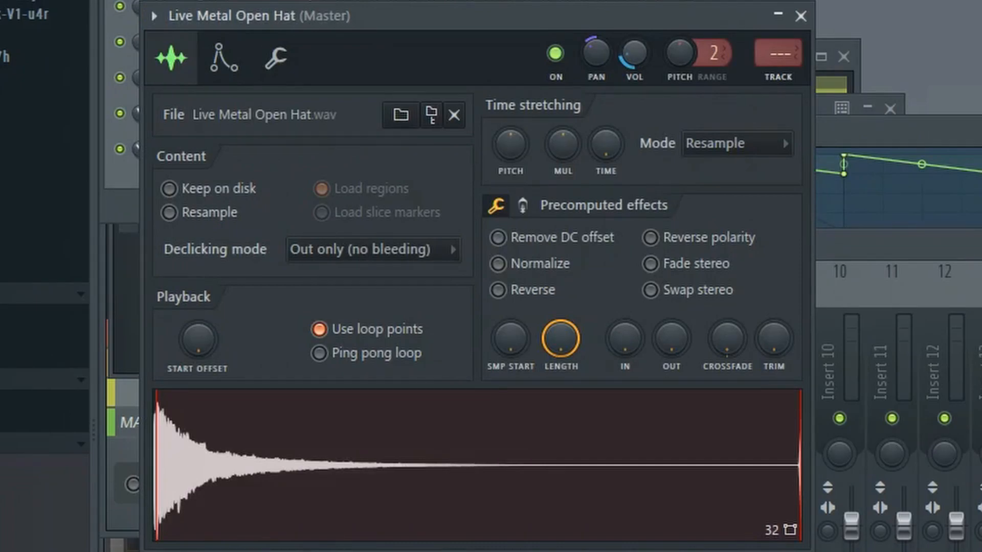
click(153, 16)
click(474, 101)
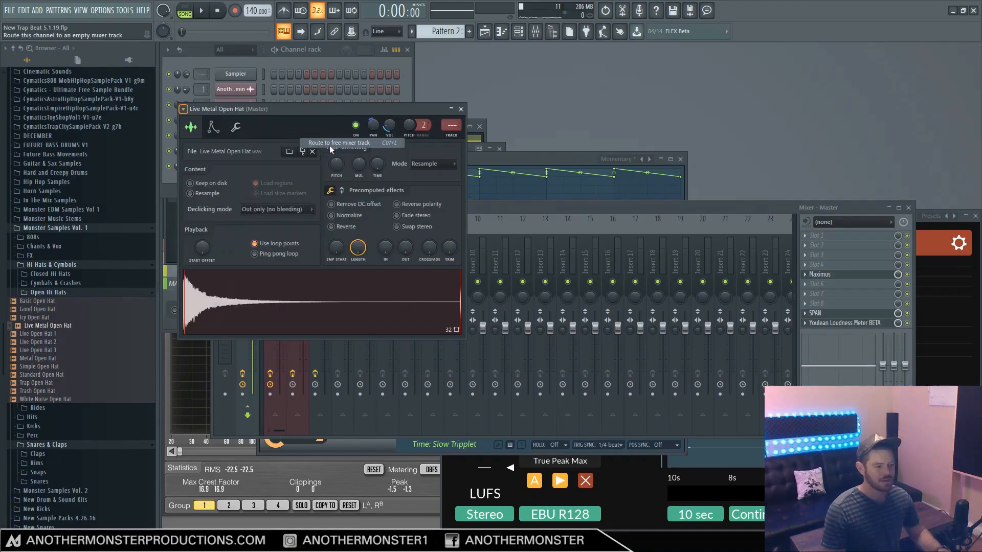
click(816, 235)
mouse_move(817, 247)
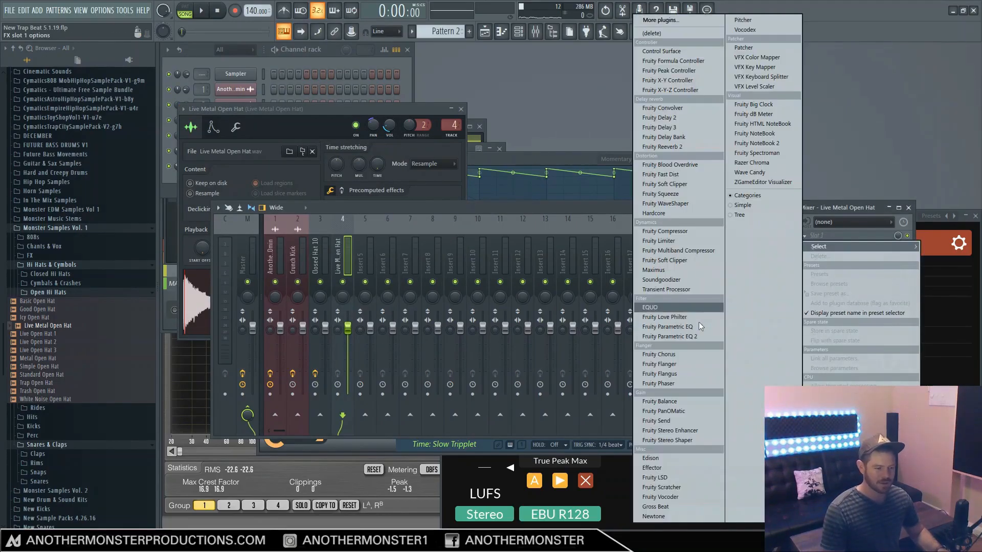
click(669, 337)
- Load the Radio preset in the open hat's Fruity Parametric EQ 2 and audition it with playback
click(194, 119)
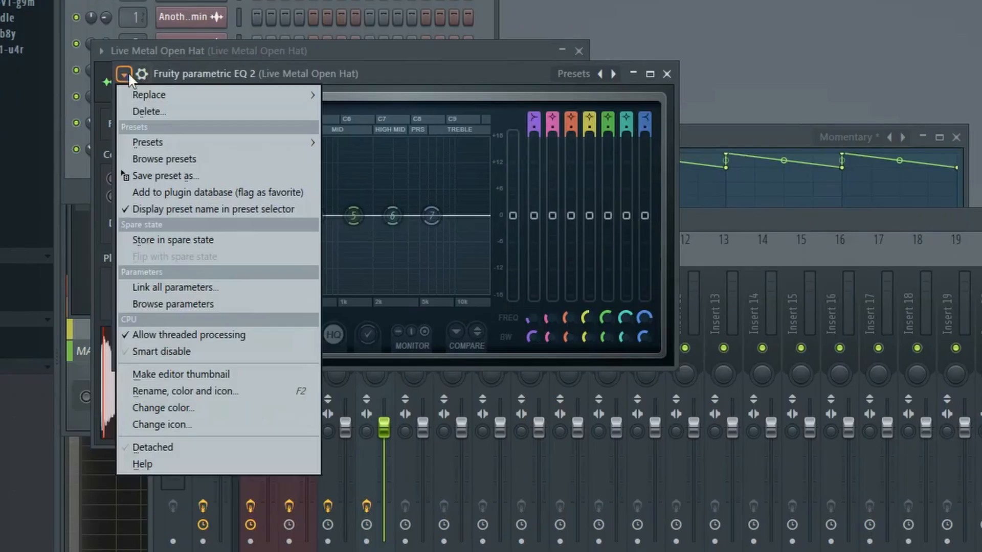
mouse_move(176, 145)
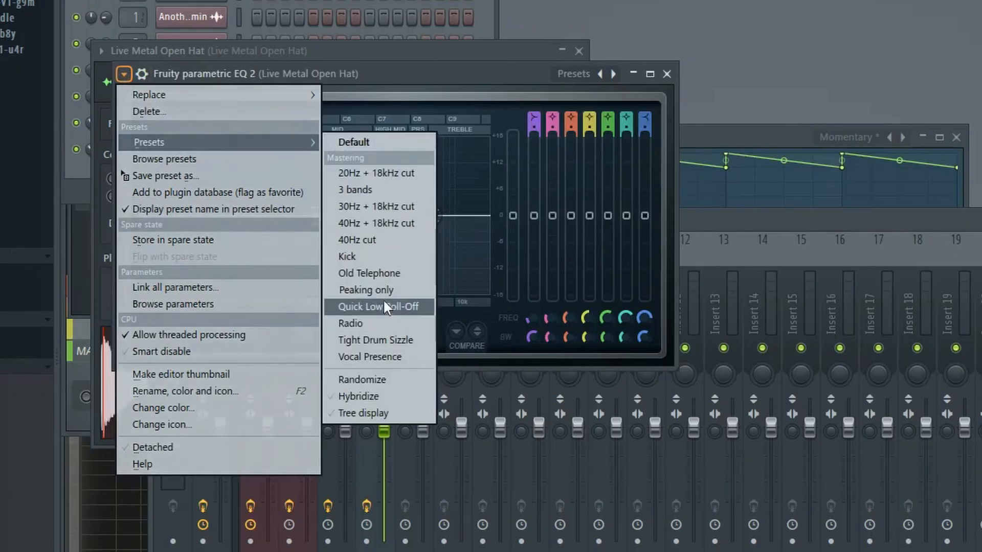
click(381, 321)
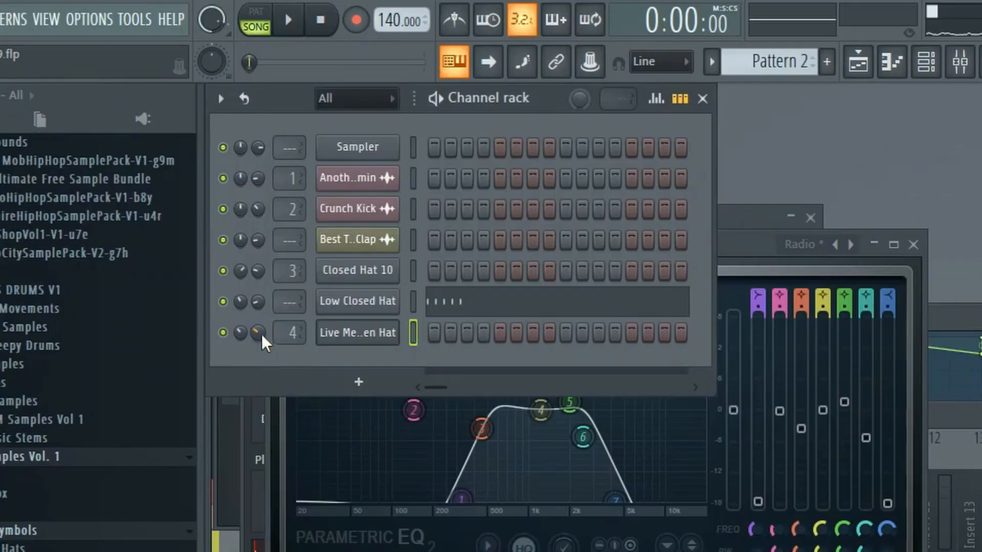
key(space)
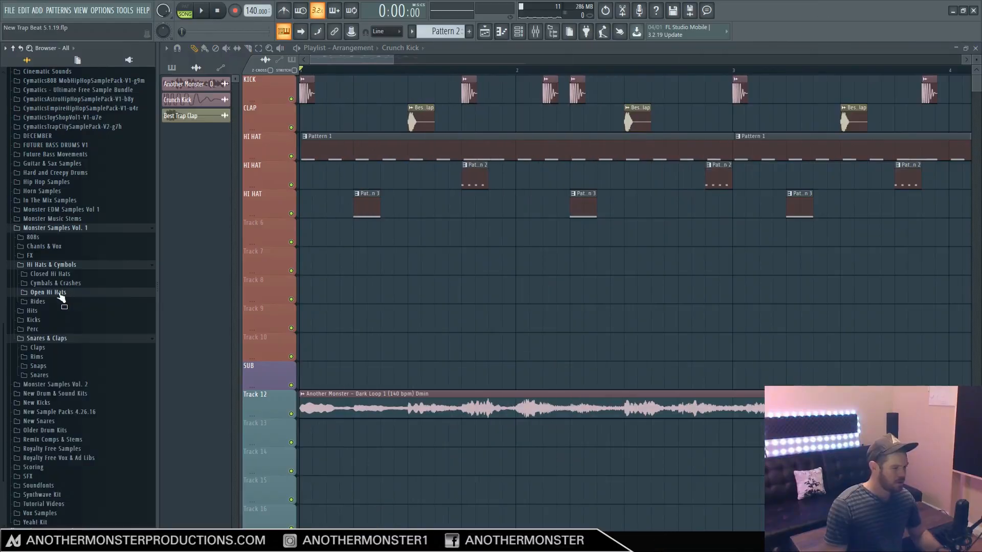
- Browse the 808s folder of Monster Samples Vol. 1 and add the Sick sample to the channel rack as a new channel
scroll(70, 315, down, 2)
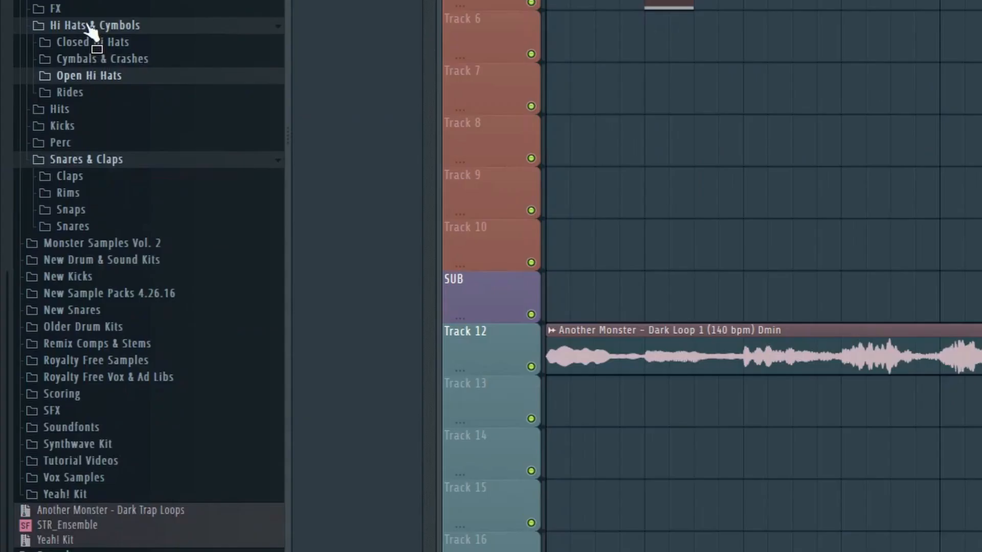
click(51, 226)
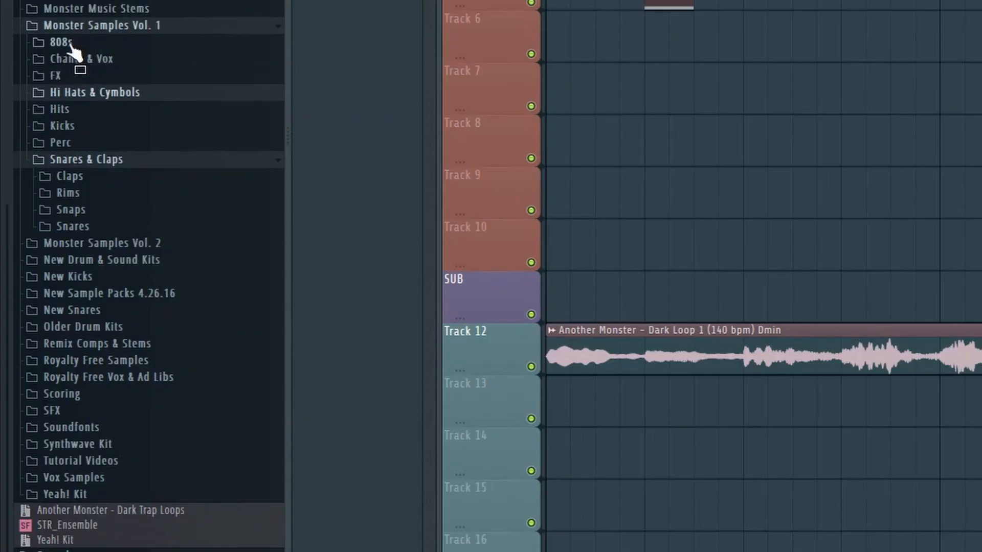
click(70, 44)
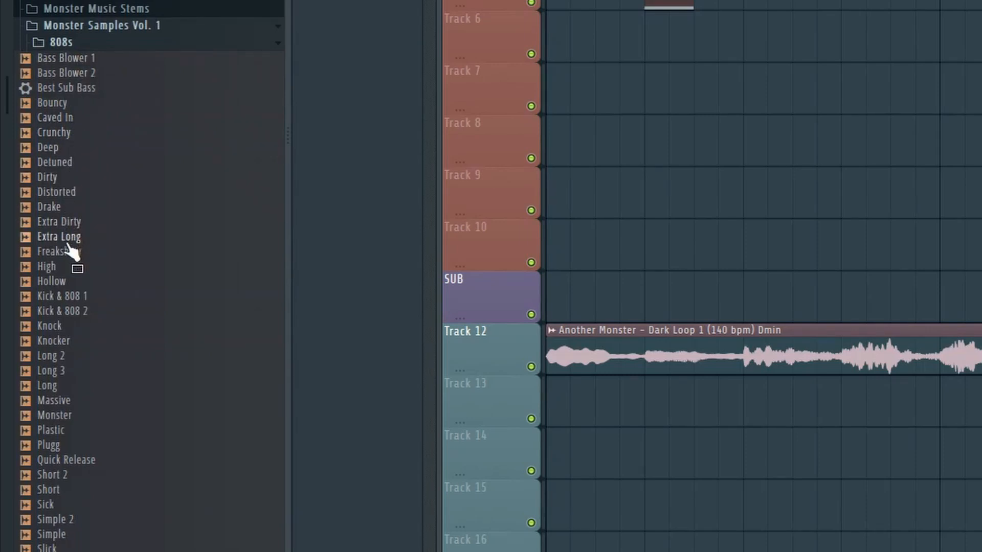
scroll(61, 312, down, 6)
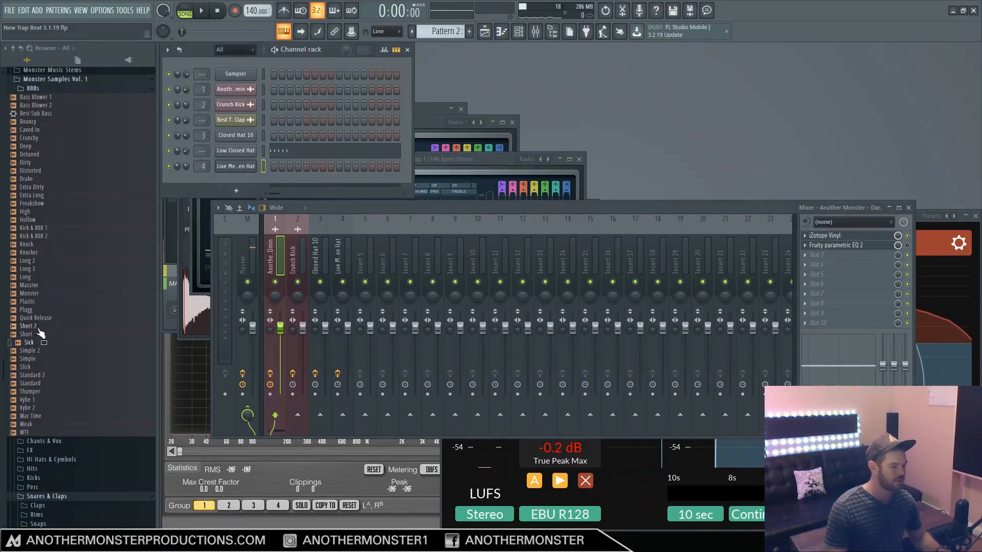
drag(38, 341, 231, 172)
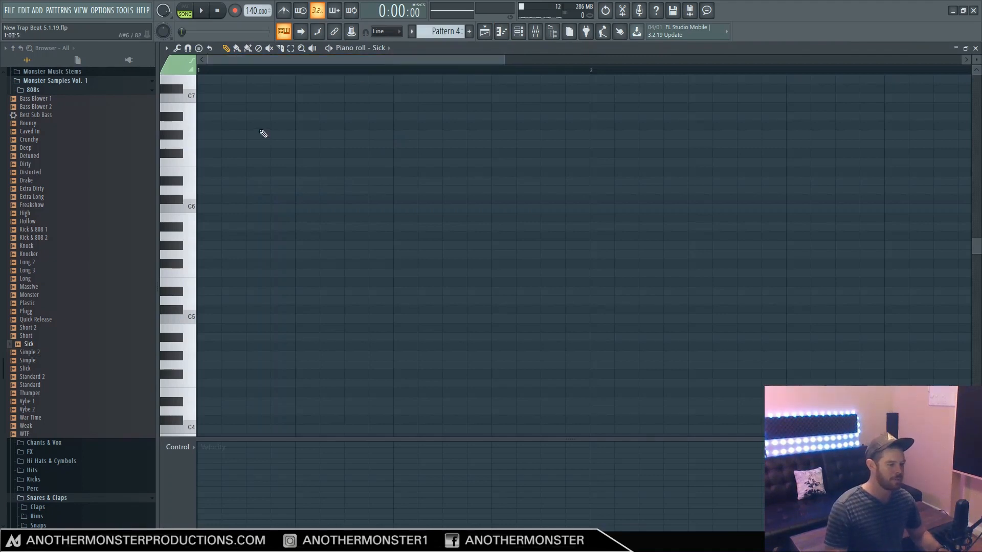
- Audition trial notes in the Sick channel's piano roll for Pattern 4, leaving a single D5 note at the start of bar 1
click(225, 300)
right_click(221, 302)
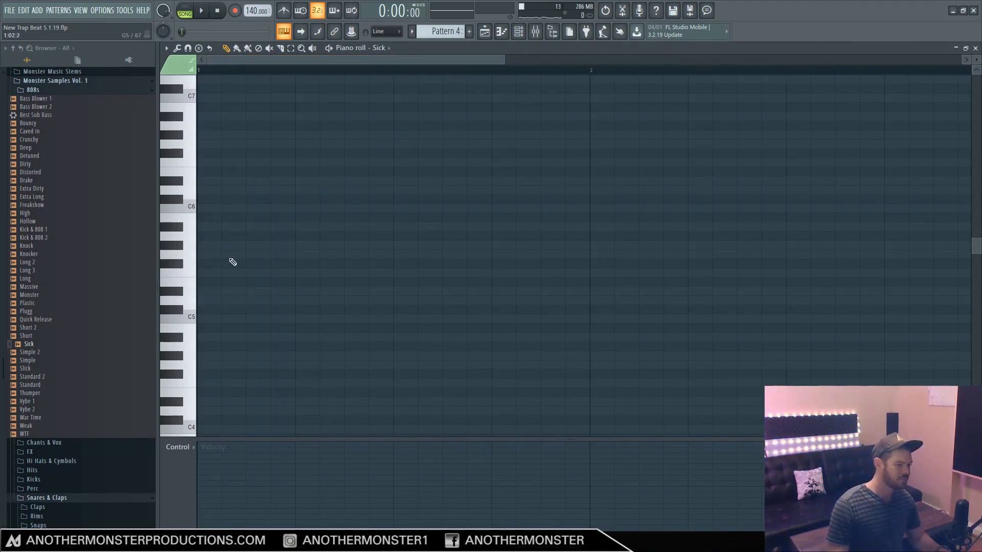
click(210, 192)
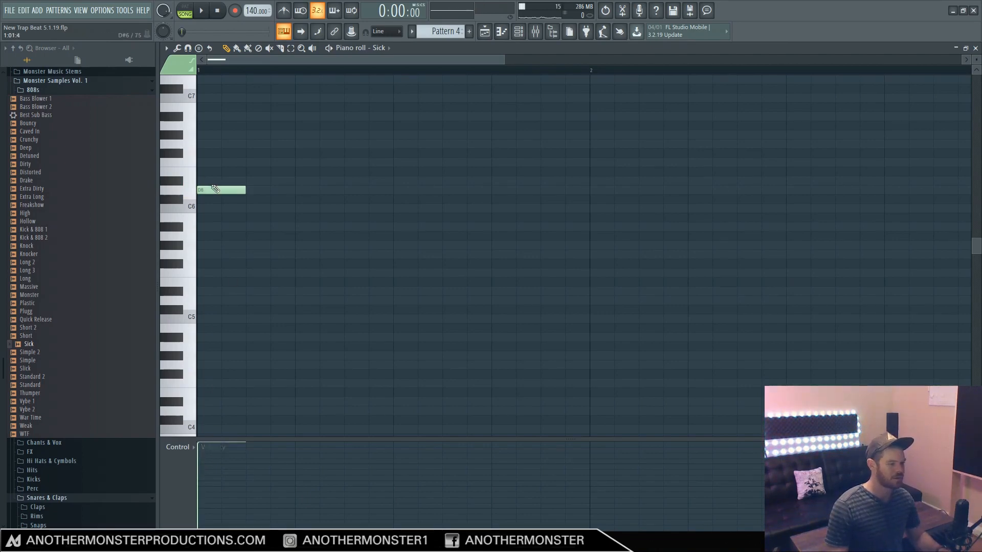
click(215, 190)
right_click(216, 190)
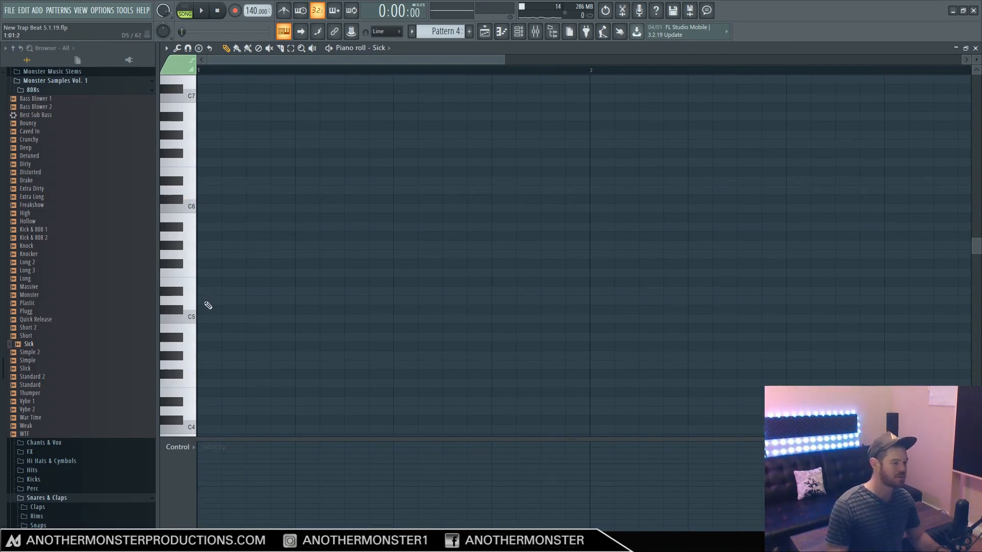
click(205, 301)
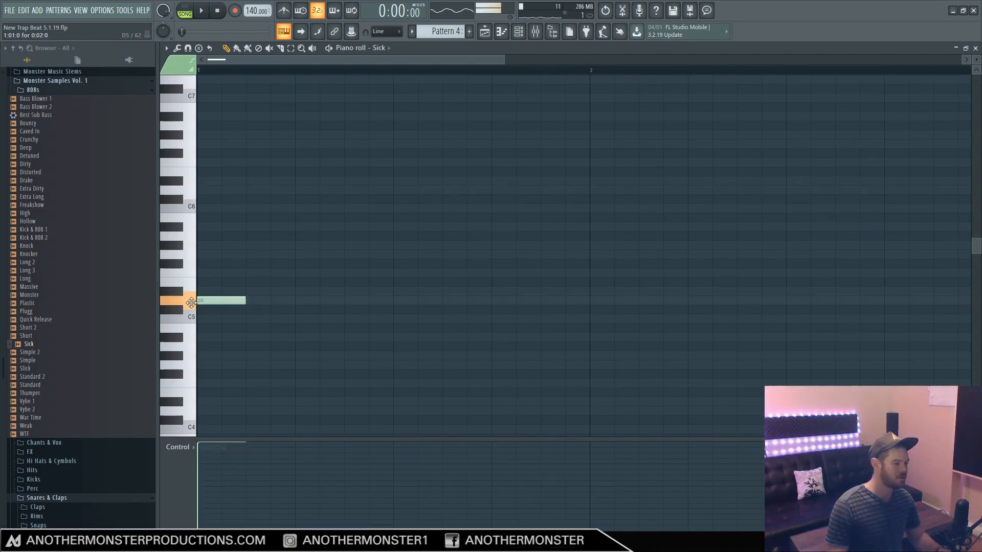
- Nudge the crossfade setting of the Sick sample in its channel settings, and reopen the channel's piano roll
click(956, 48)
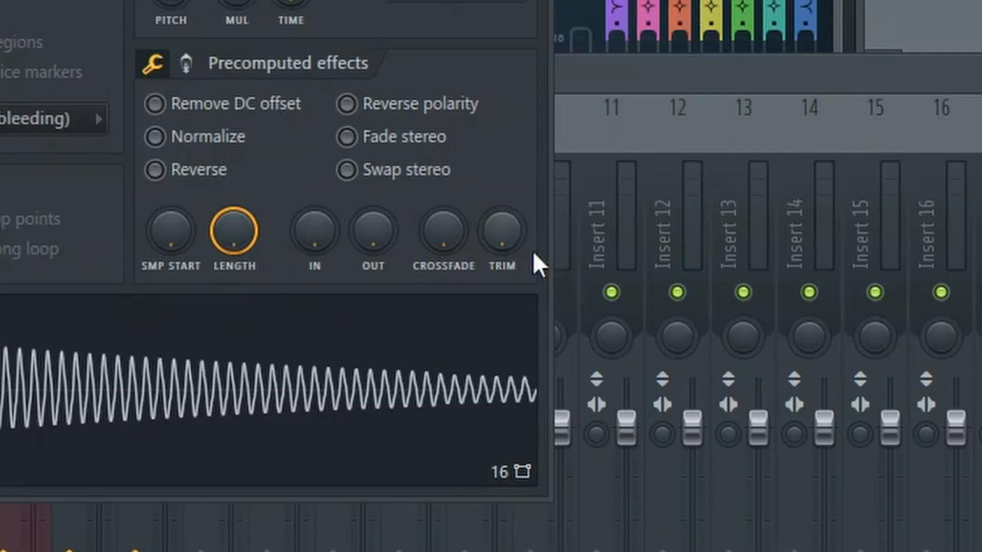
drag(453, 234, 454, 229)
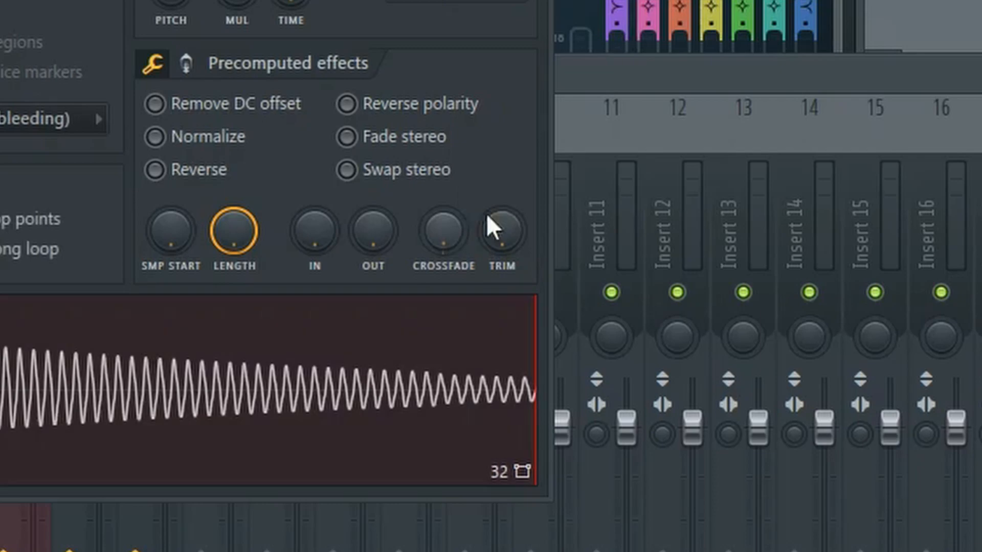
click(5, 6)
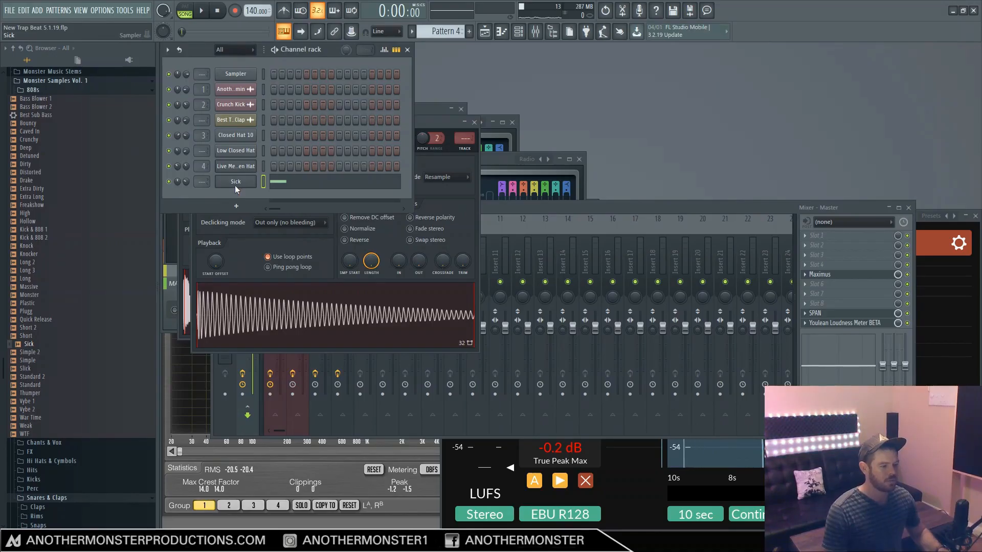
right_click(236, 190)
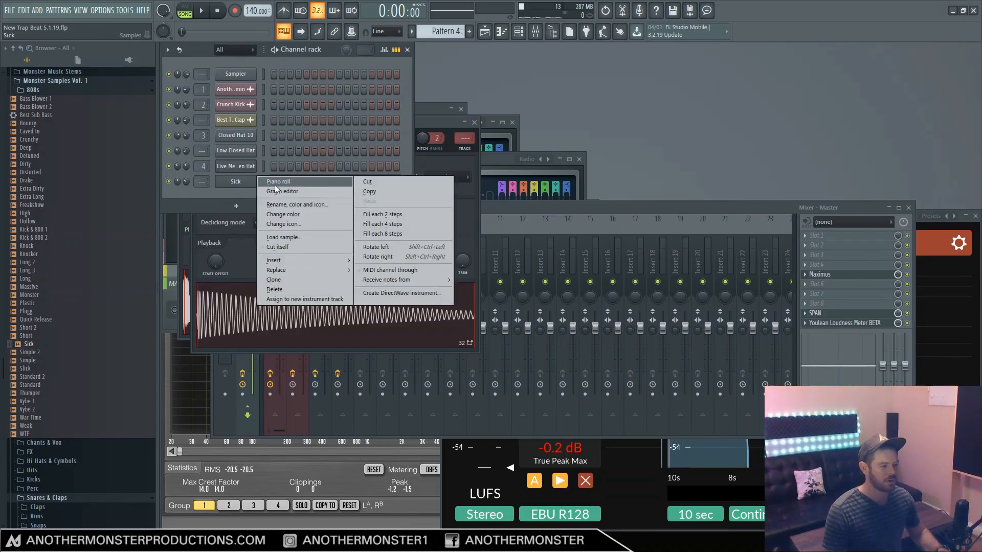
click(269, 180)
- Lengthen the opening D5 note to half a bar and write the 808 line with D5 and D#5 notes plus D#6 and A5 slide notes
key(space)
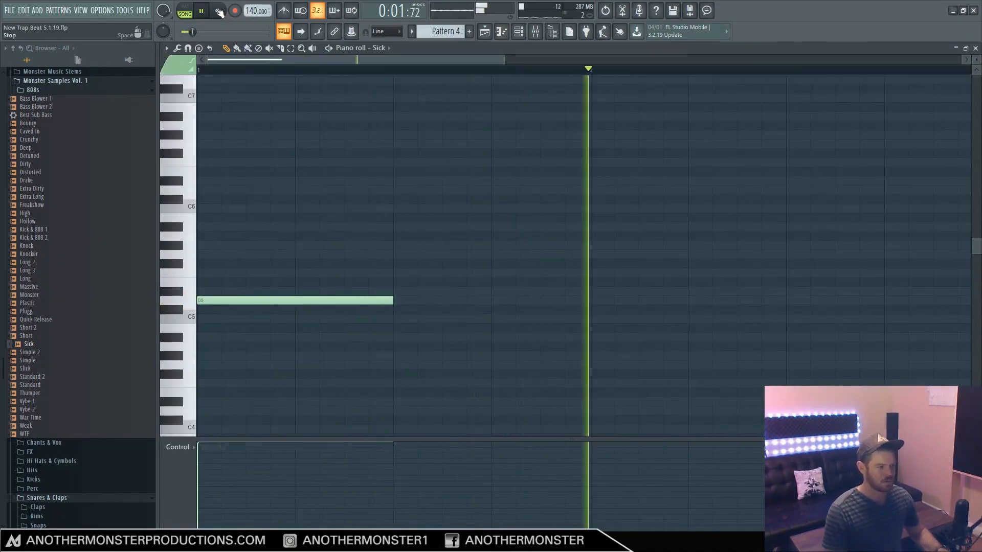
key(space)
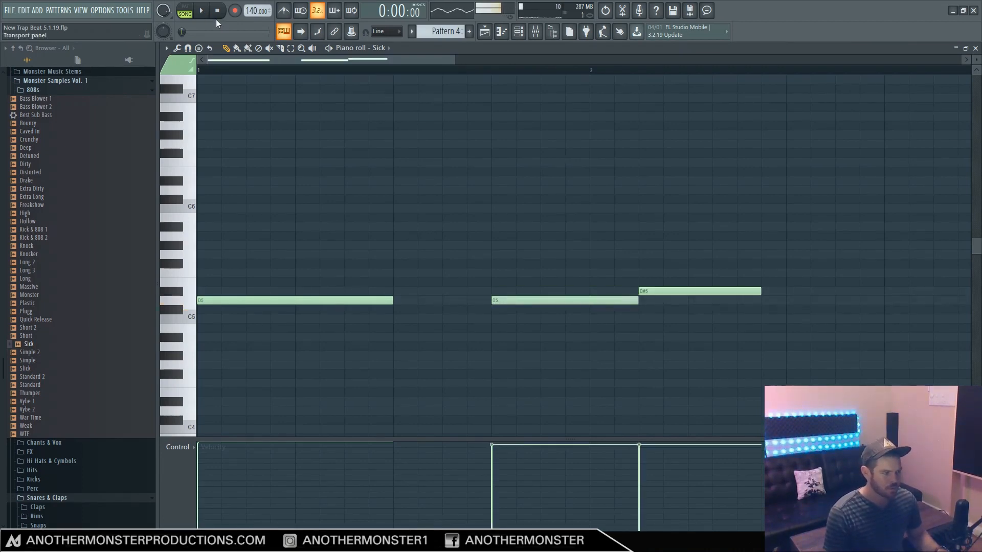
click(203, 13)
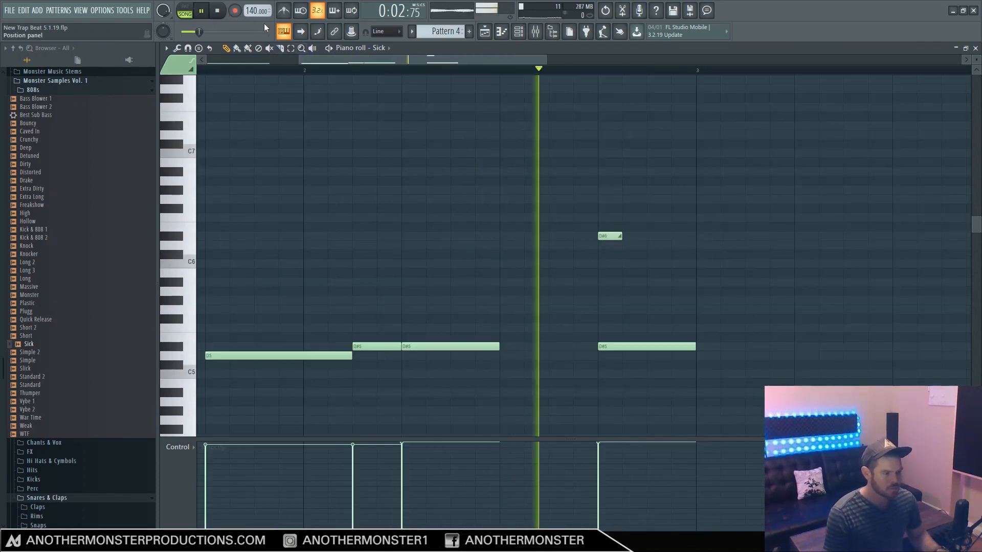
click(217, 12)
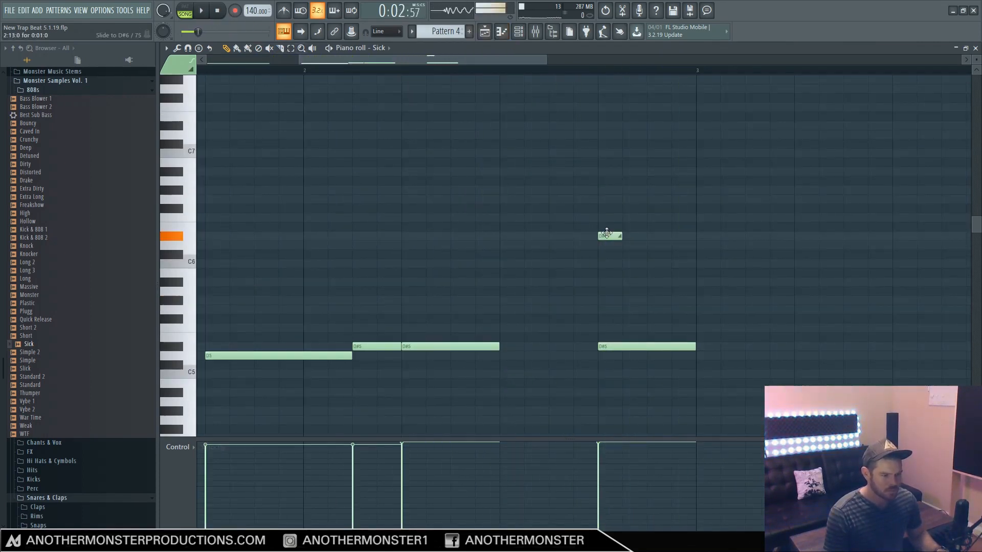
click(652, 291)
- Play back the 808 line with the beat, show the playlist arrangement with Pattern 4 on the SUB track, and stop playback
key(space)
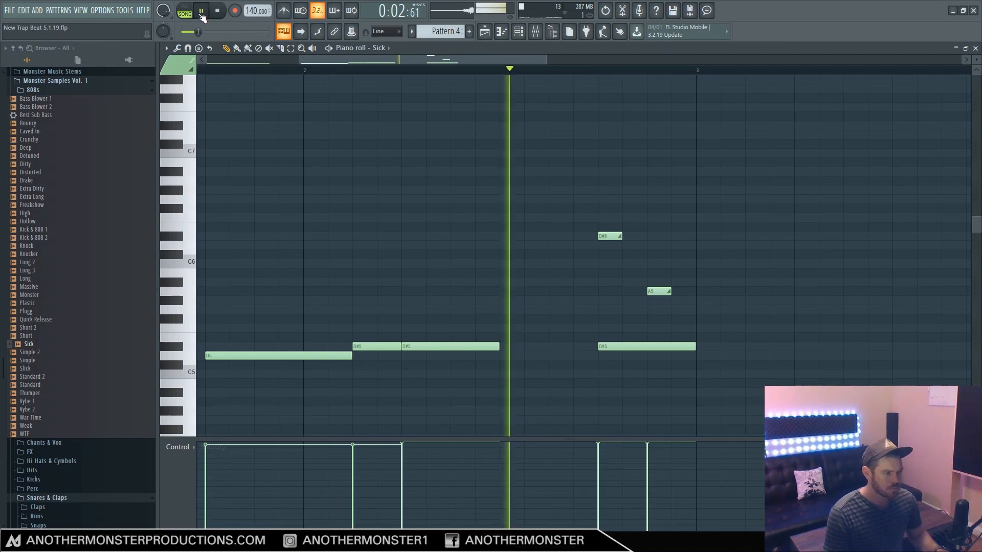
key(space)
key(space)
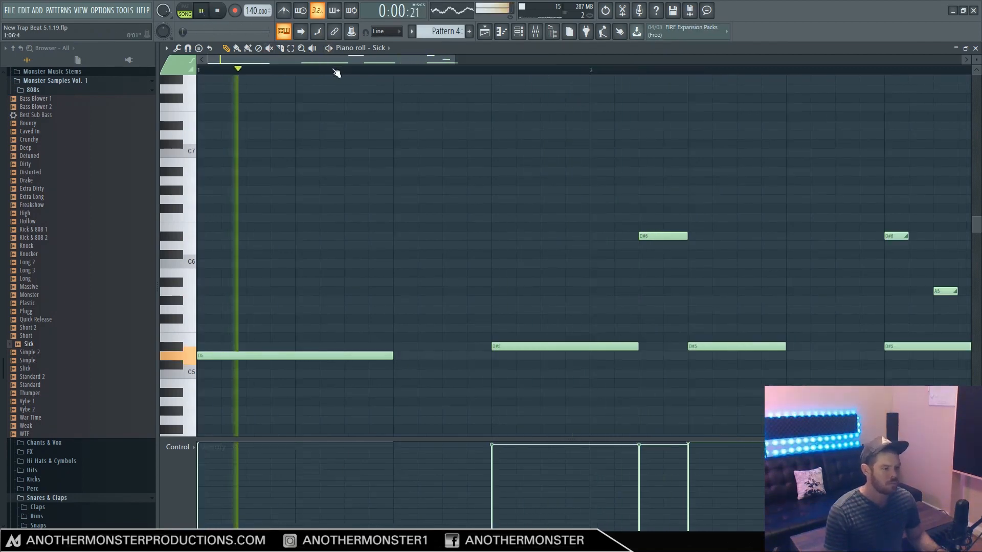
click(484, 31)
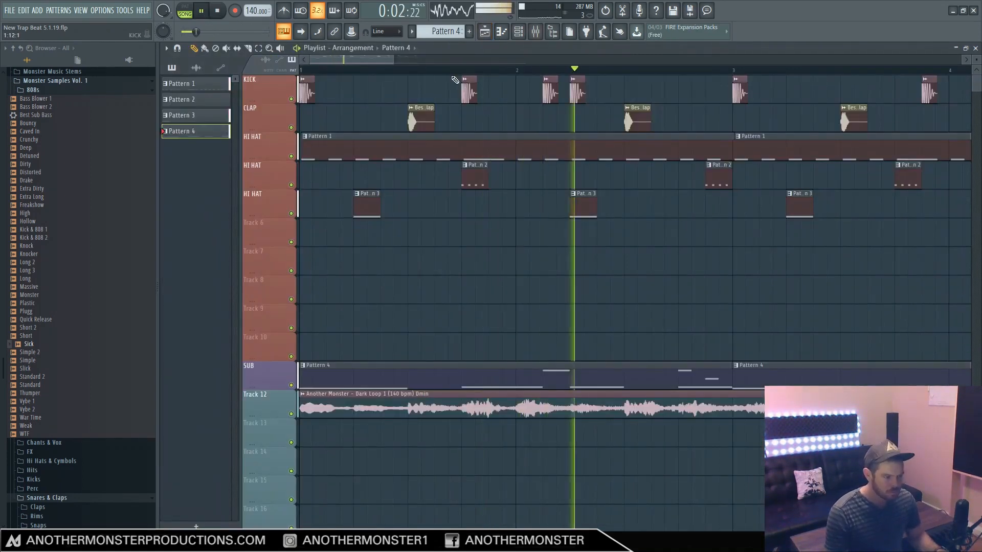
click(221, 17)
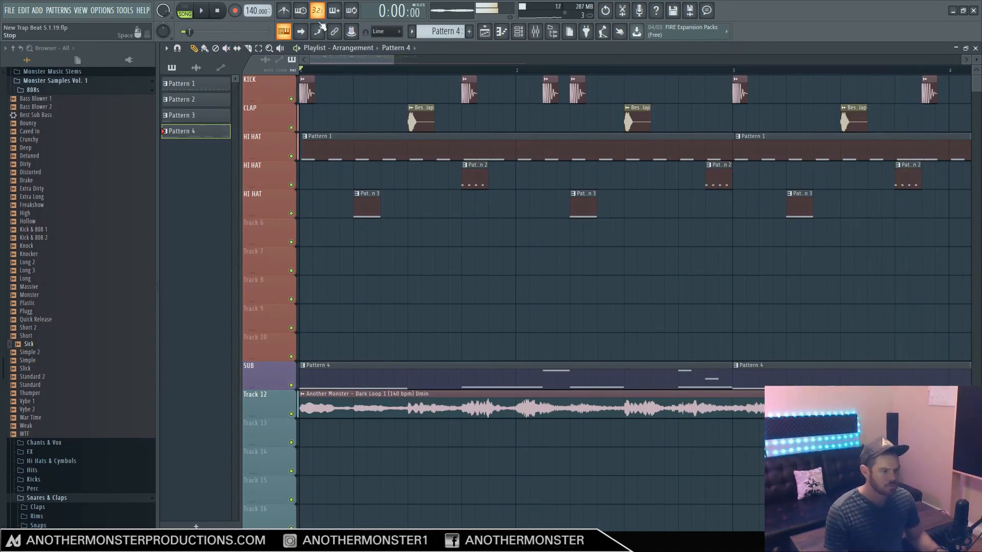
- Shorten the D#5 note crossing into bar 4 of the 808 line to one beat, ending where the D#6 begins, and check playback
click(484, 32)
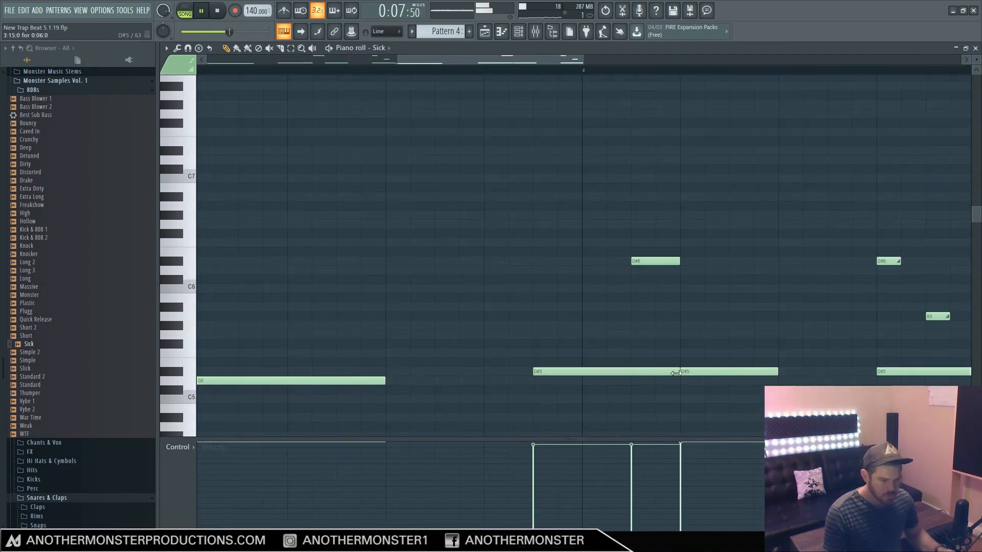
drag(680, 371, 633, 375)
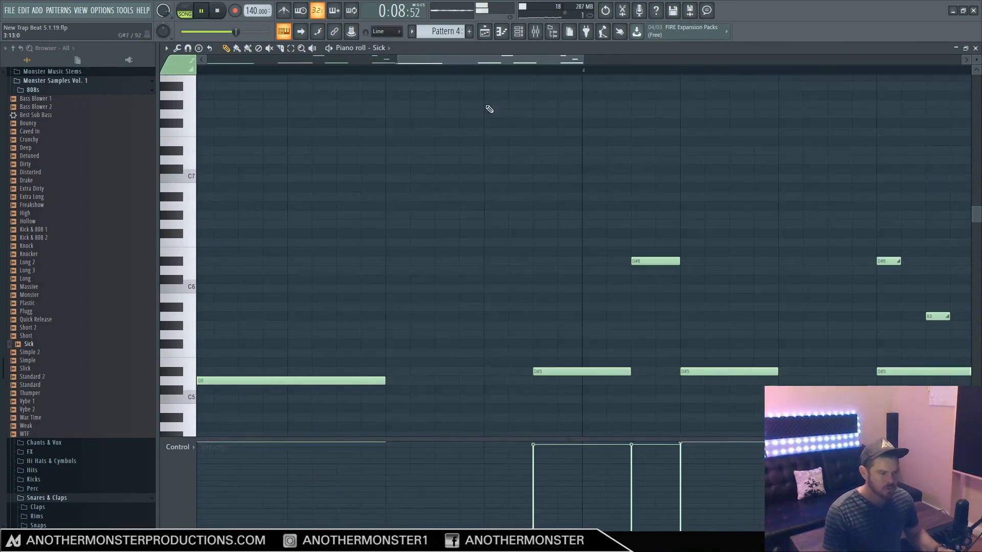
click(458, 70)
drag(569, 61, 591, 61)
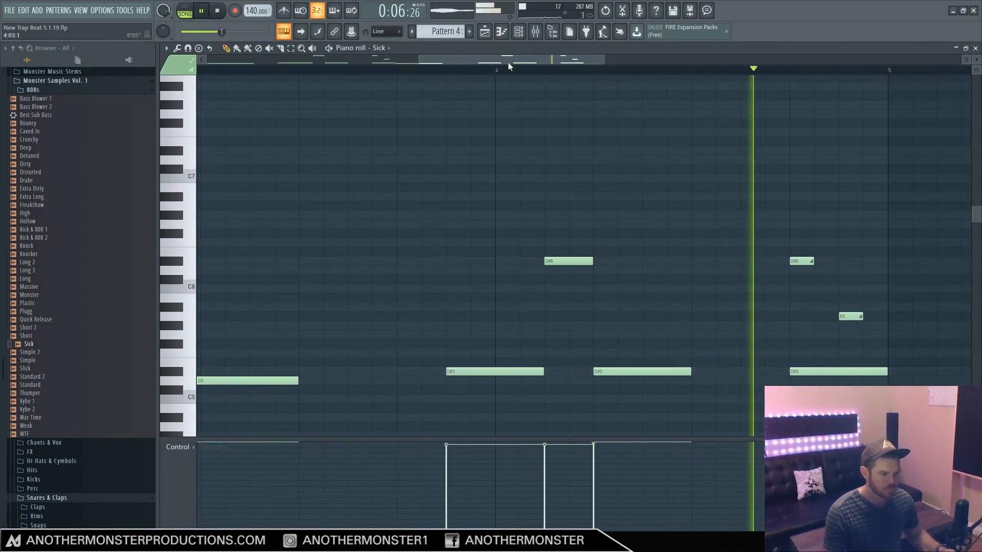
key(space)
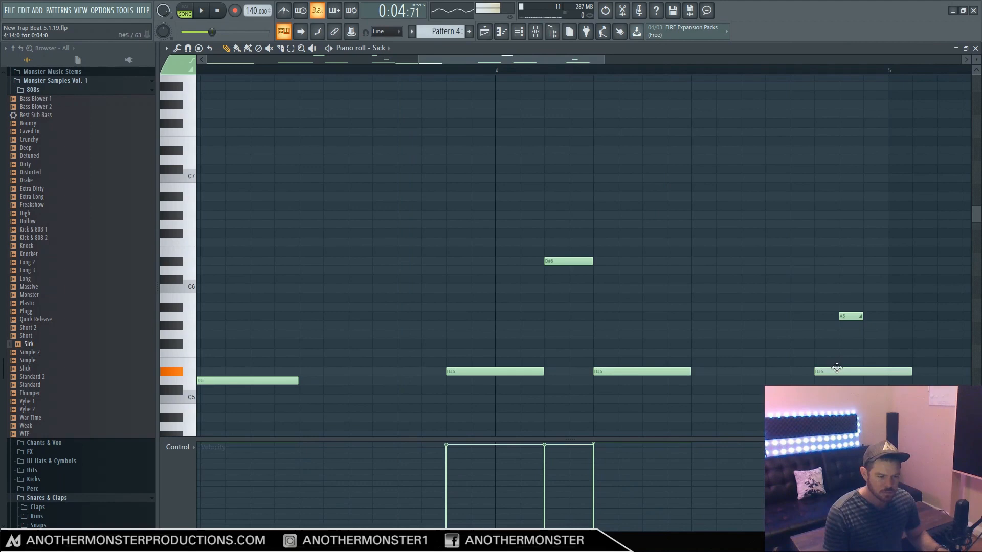
- Replace the D#5 and its slide notes near the end of bar 4 with a one-beat A5 note and play the line
drag(836, 368, 850, 368)
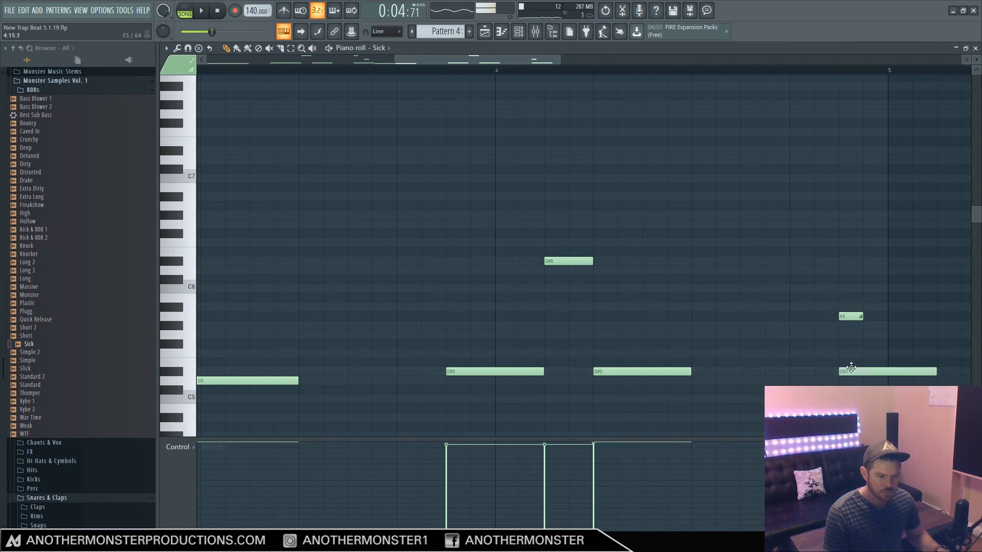
right_click(851, 369)
click(843, 317)
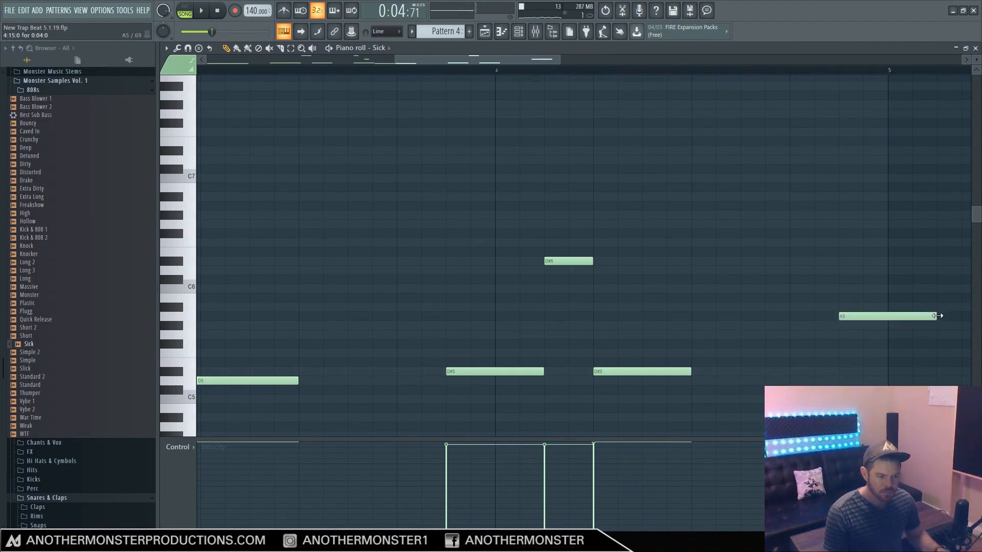
click(340, 69)
key(space)
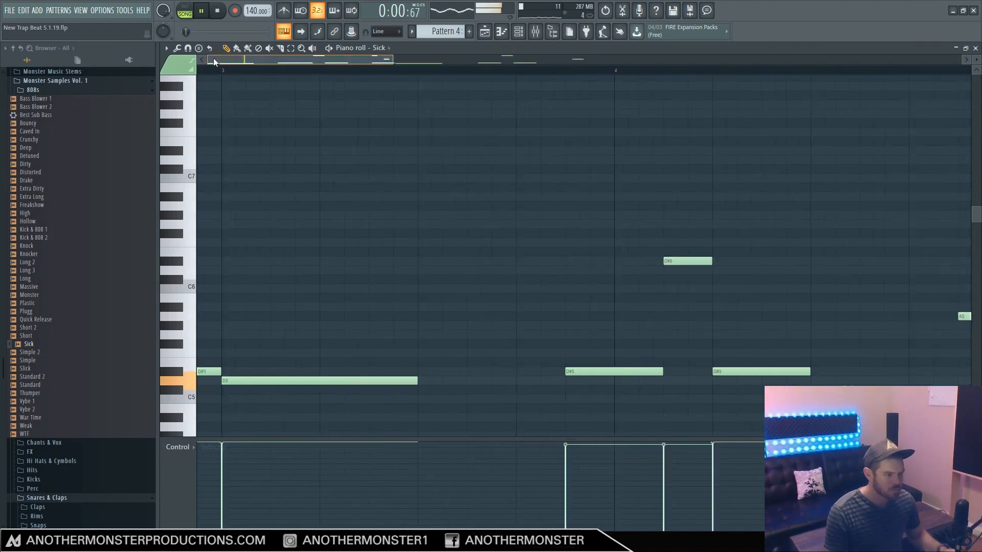
- Select the drum and SUB clips of bars 1 to 4 in the playlist and duplicate them from bar 5
click(485, 32)
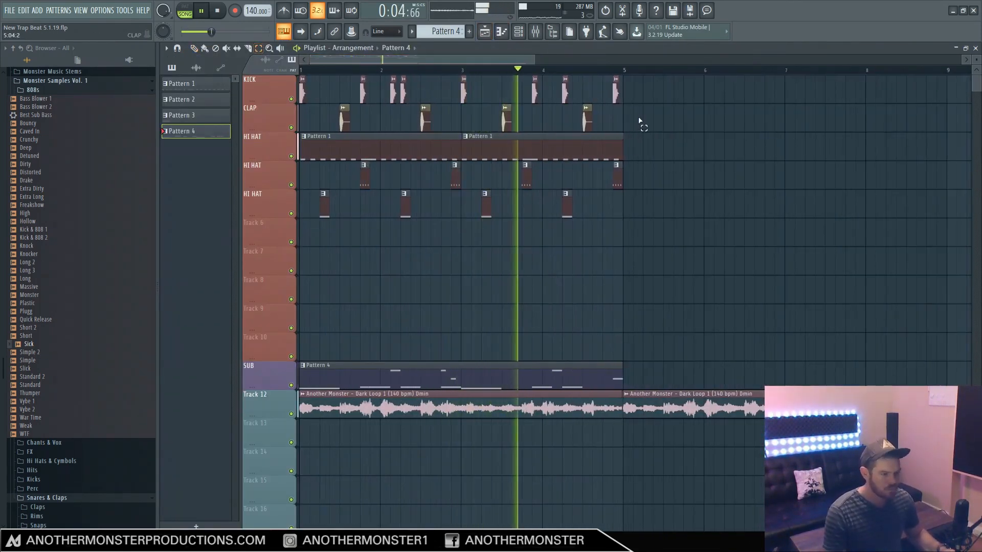
drag(660, 76, 298, 361)
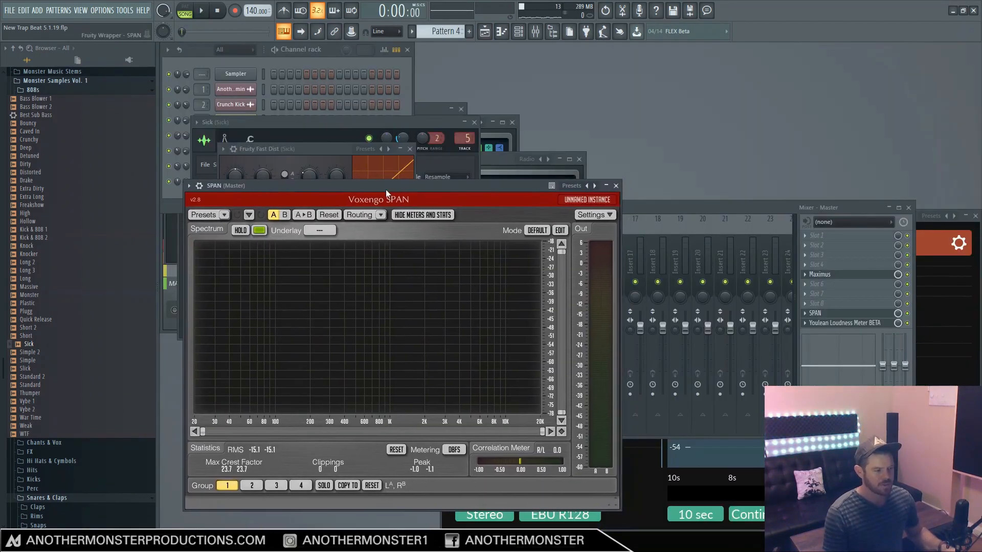
- Examine the master's low-frequency spectrum in SPAN while the beat plays, stop playback, and return to the playlist arrangement
drag(385, 189, 379, 191)
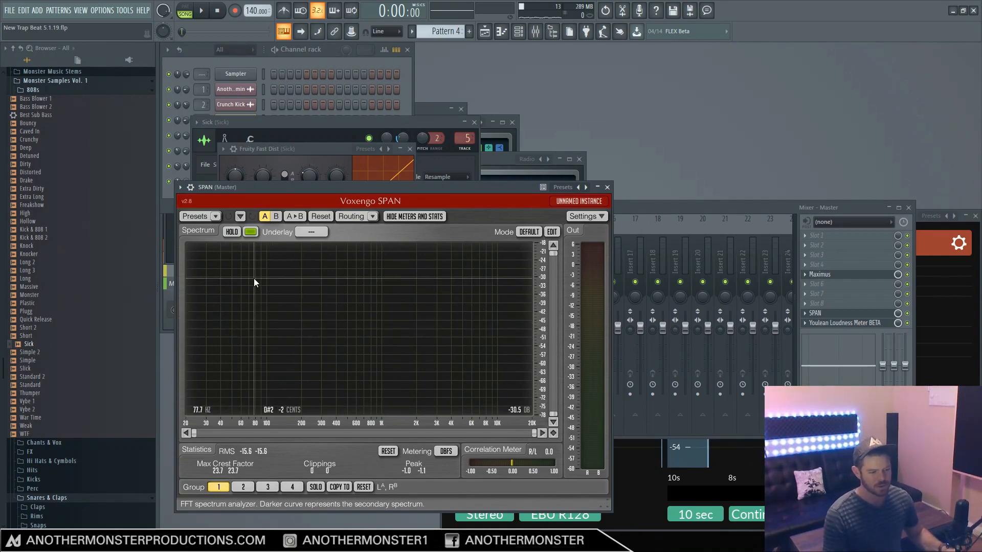
key(space)
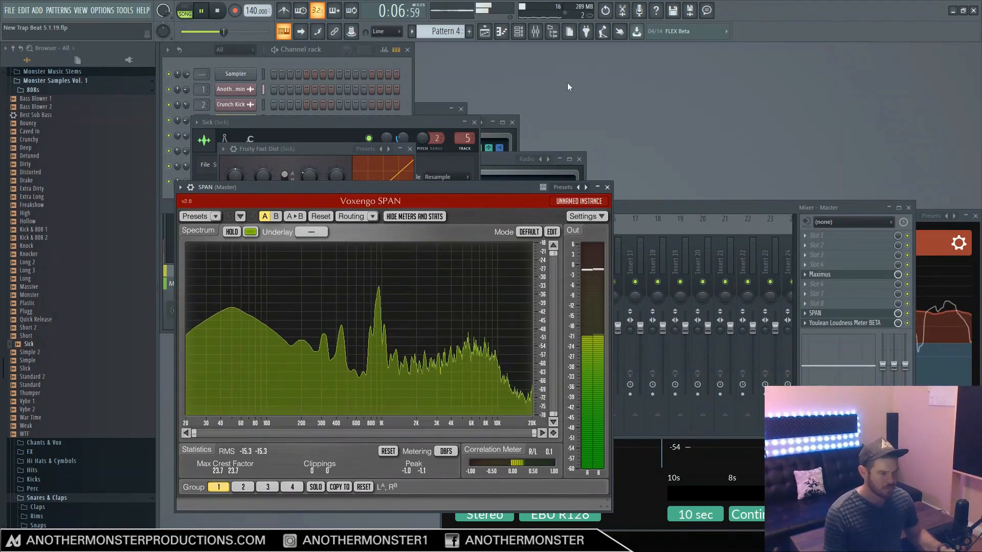
click(216, 11)
key(F6)
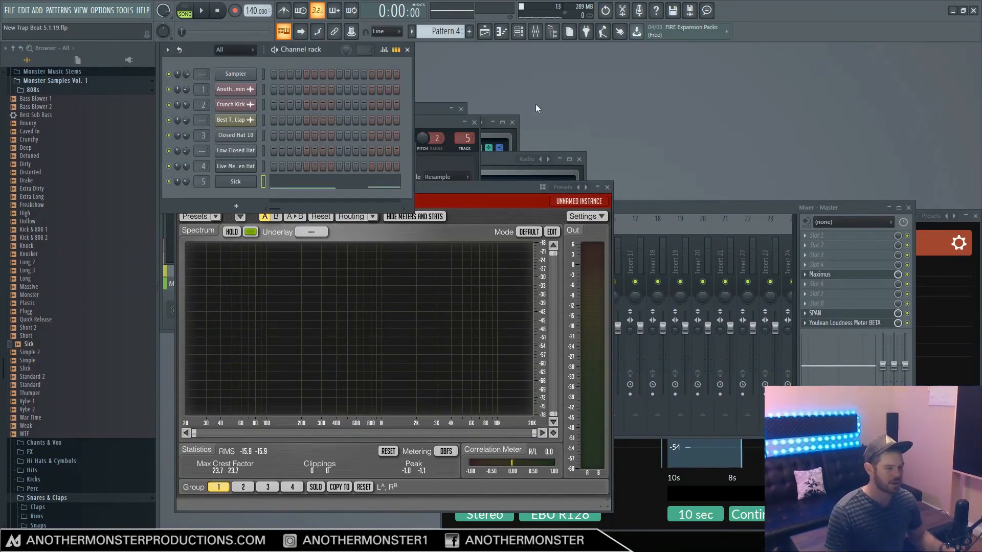
click(484, 33)
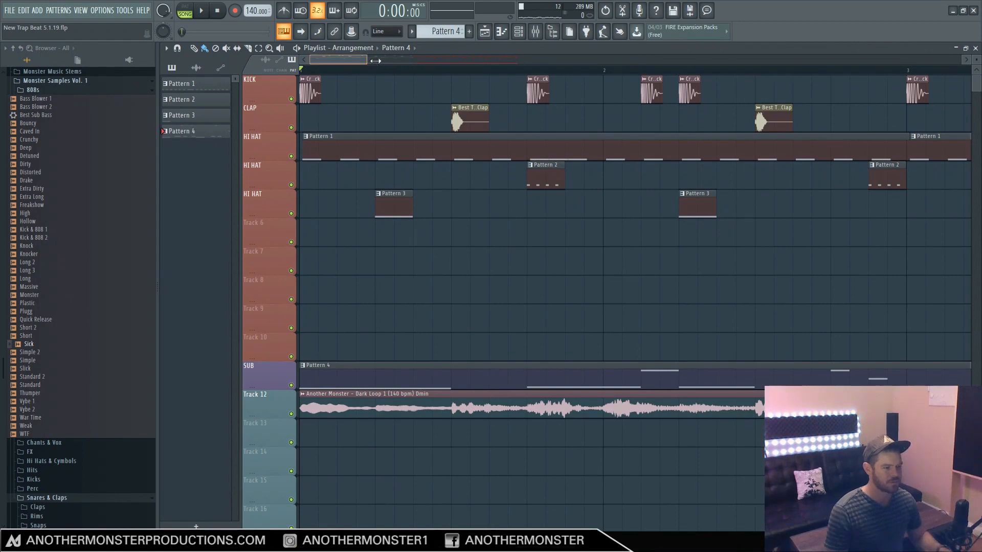
drag(375, 60, 410, 67)
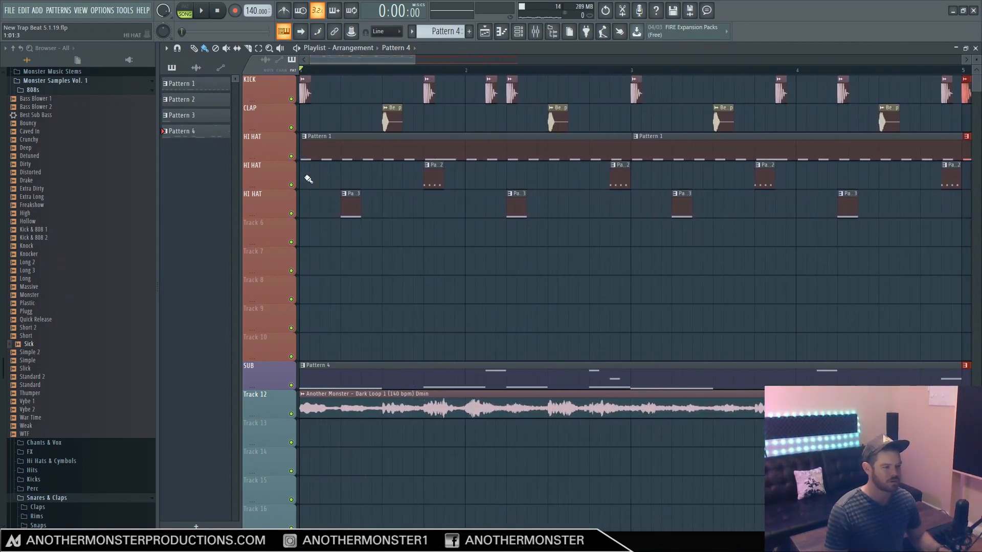
- Add a GMS synthesizer channel and load its preset Another Monster Bell - Bells
click(38, 10)
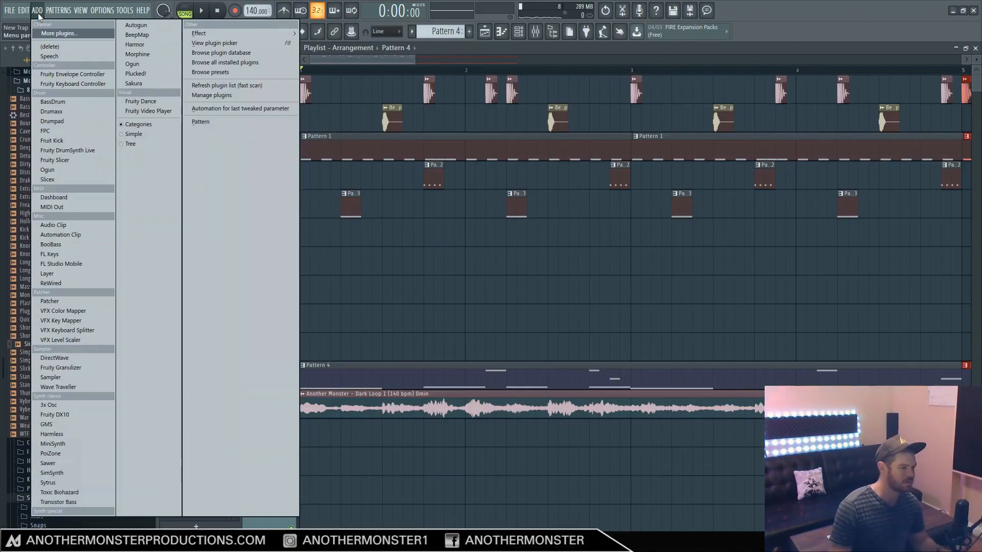
click(70, 424)
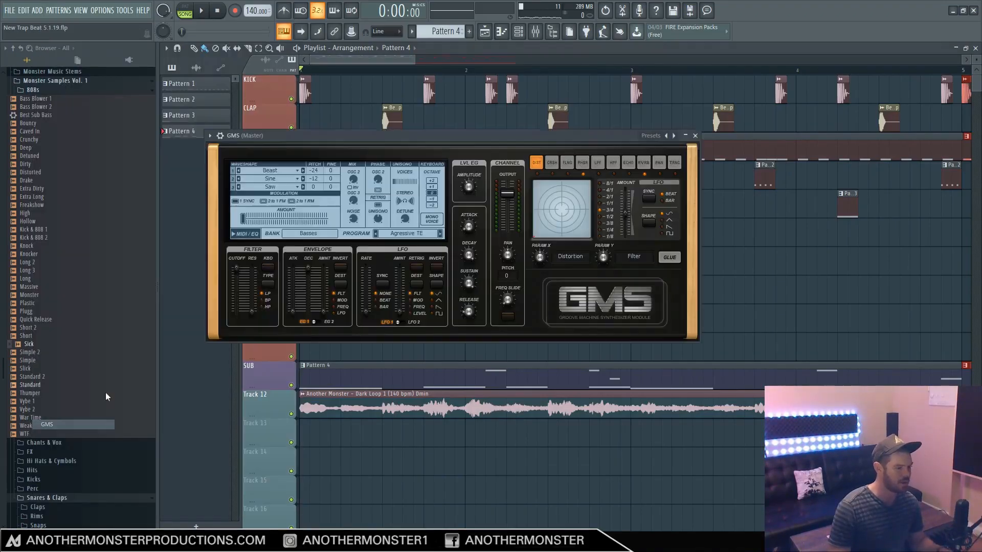
click(210, 136)
mouse_move(225, 165)
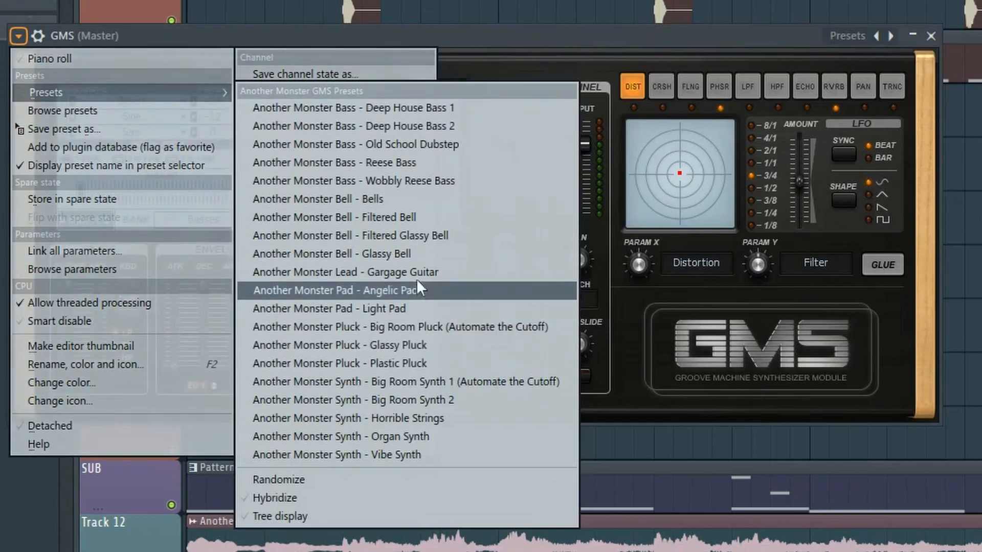
click(391, 199)
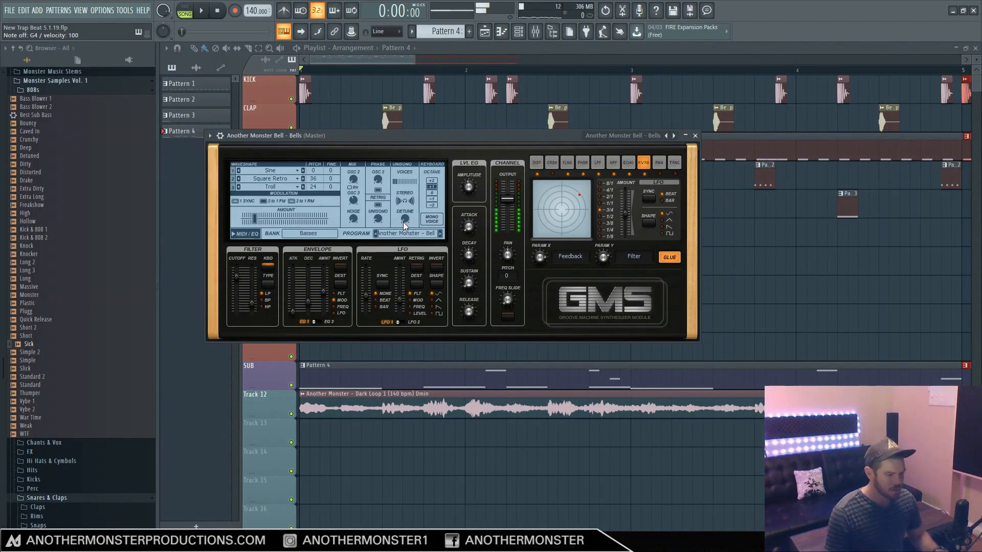
- Show the bell channel's settings, open its piano roll, and create Pattern 5 as a new empty pattern
click(220, 136)
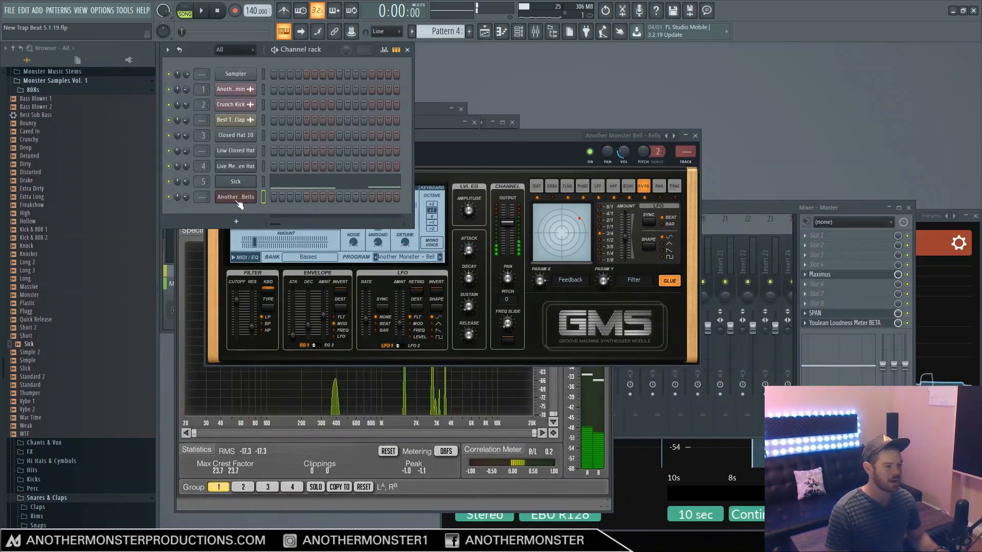
right_click(241, 197)
click(276, 199)
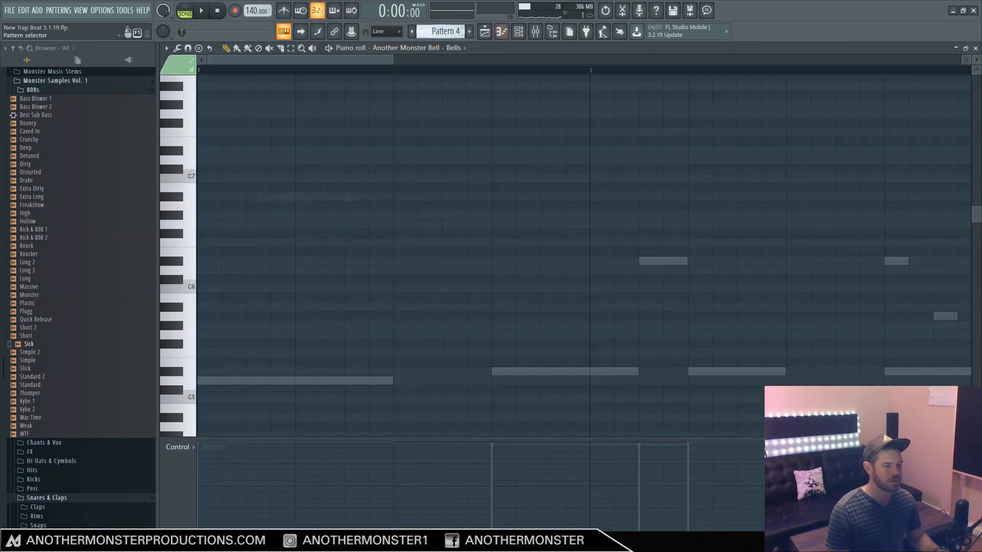
key(F4)
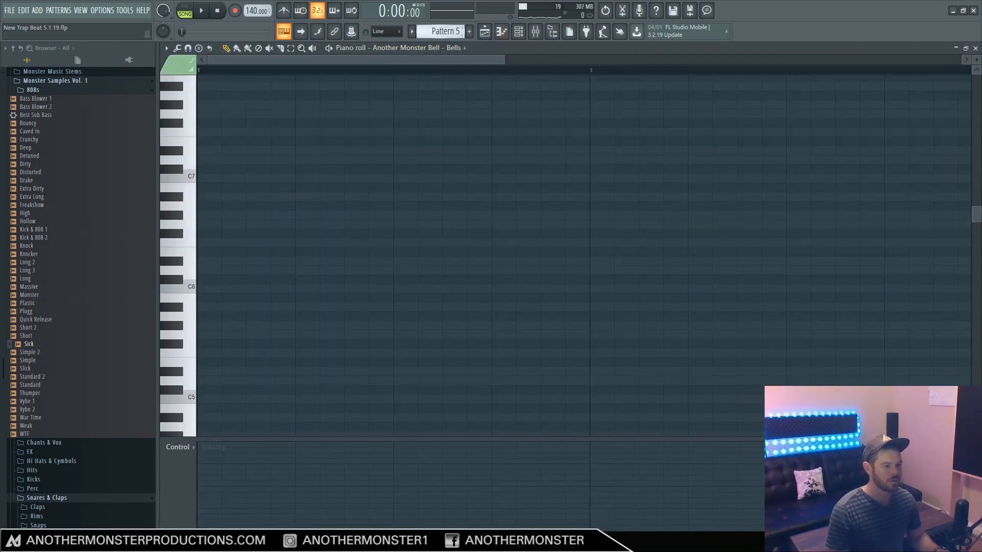
- Audition trial notes for the bell melody in Pattern 5 and place a two-step F6 note at the start of bar 1
click(208, 224)
right_click(208, 224)
click(201, 12)
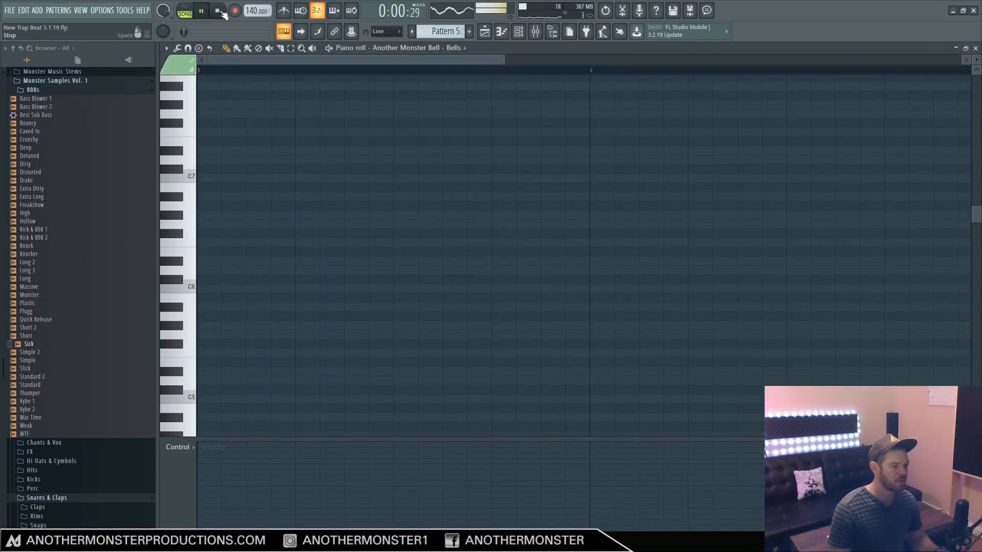
click(219, 11)
click(203, 223)
right_click(204, 222)
click(217, 243)
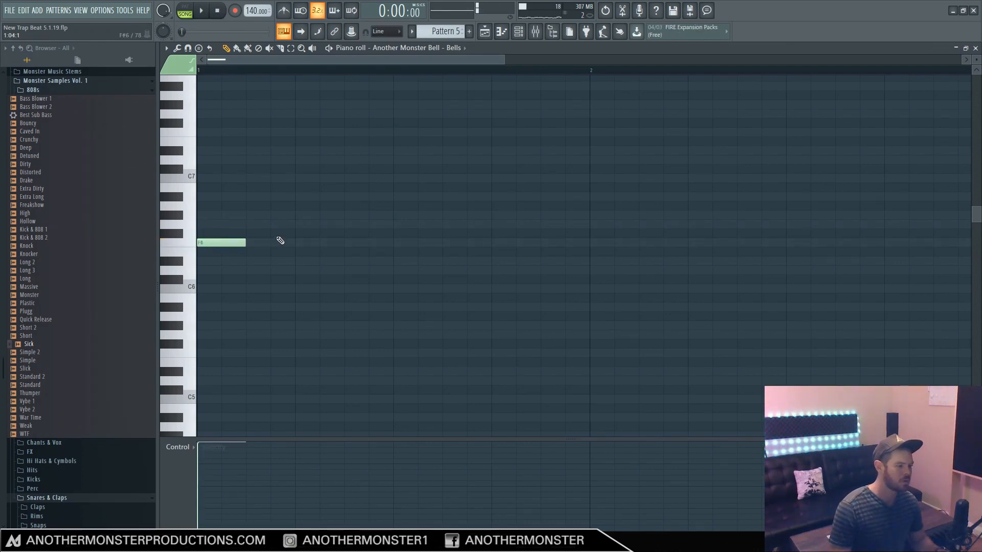
- Add two-step A6, D#7 and D7 notes directly after the opening F6 of the bell melody
click(254, 199)
right_click(252, 200)
click(248, 198)
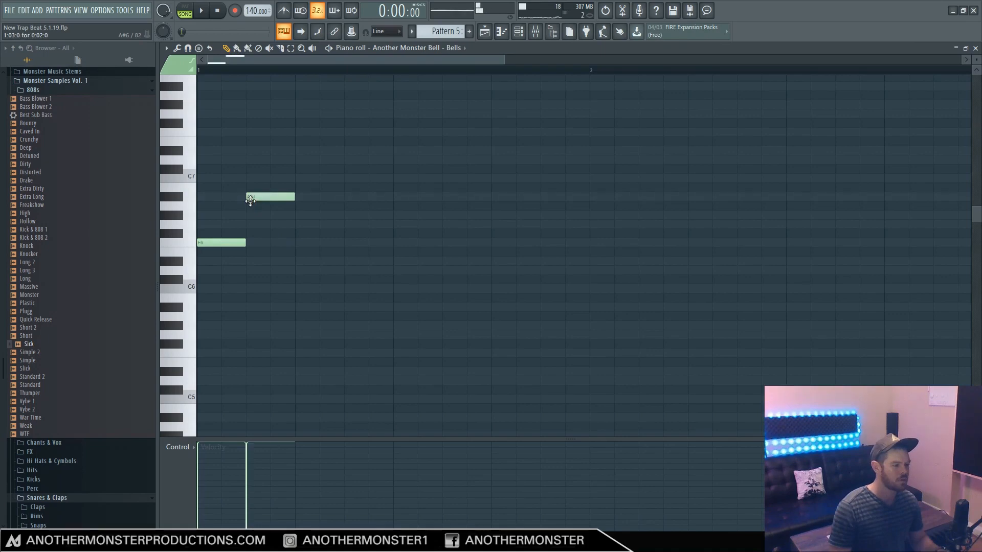
right_click(251, 202)
click(258, 205)
click(299, 152)
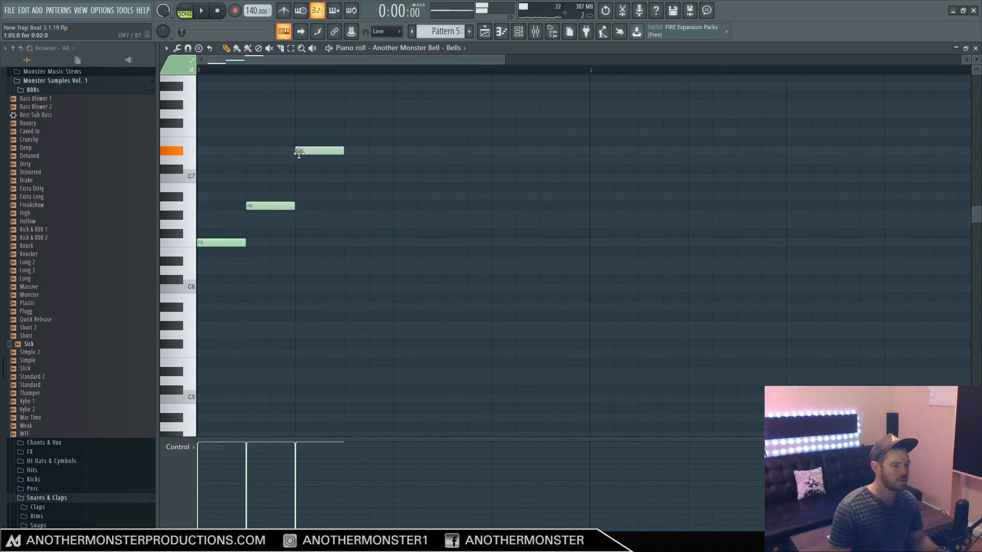
click(348, 160)
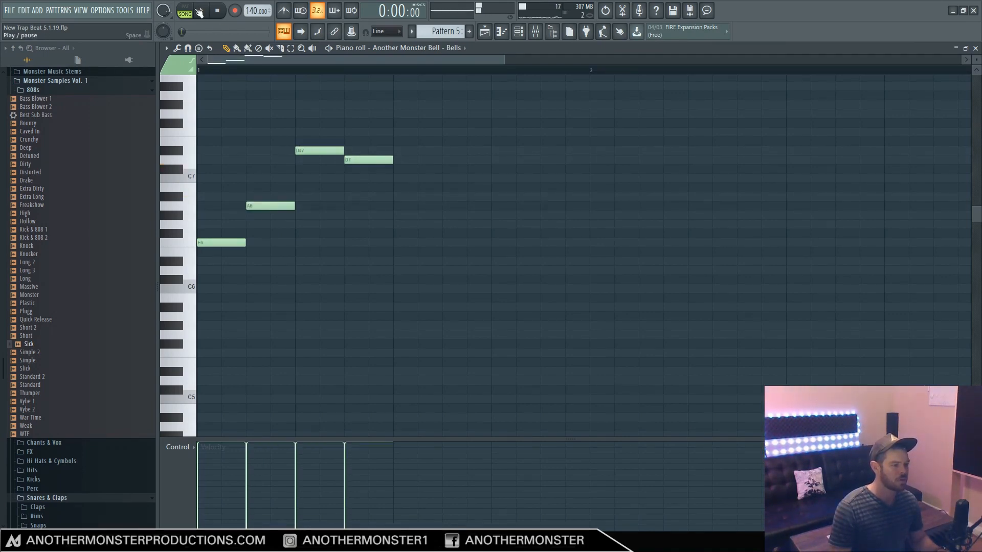
- Play Pattern 5 in pattern mode and space the four bell notes one beat apart across bar 1
click(199, 12)
key(space)
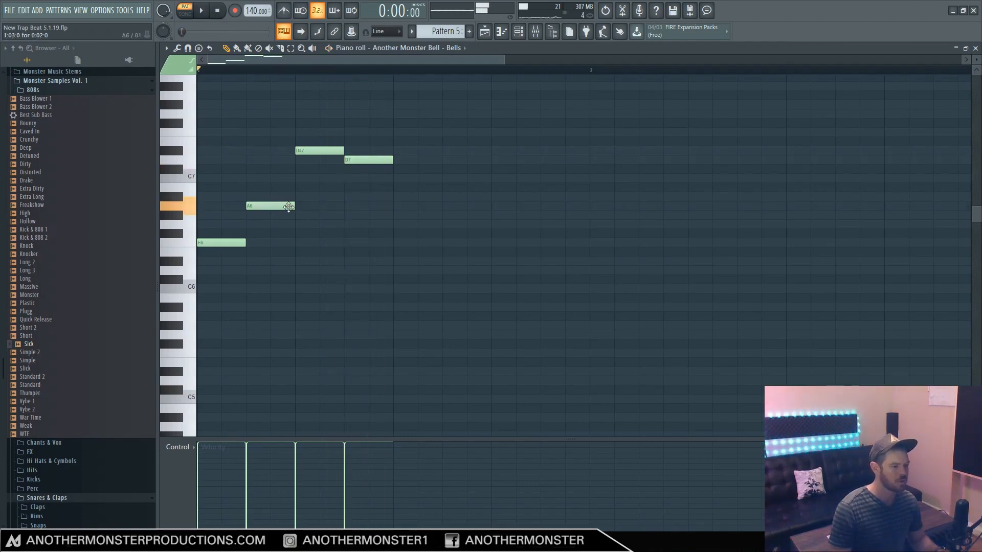
drag(288, 206, 338, 206)
drag(324, 150, 516, 161)
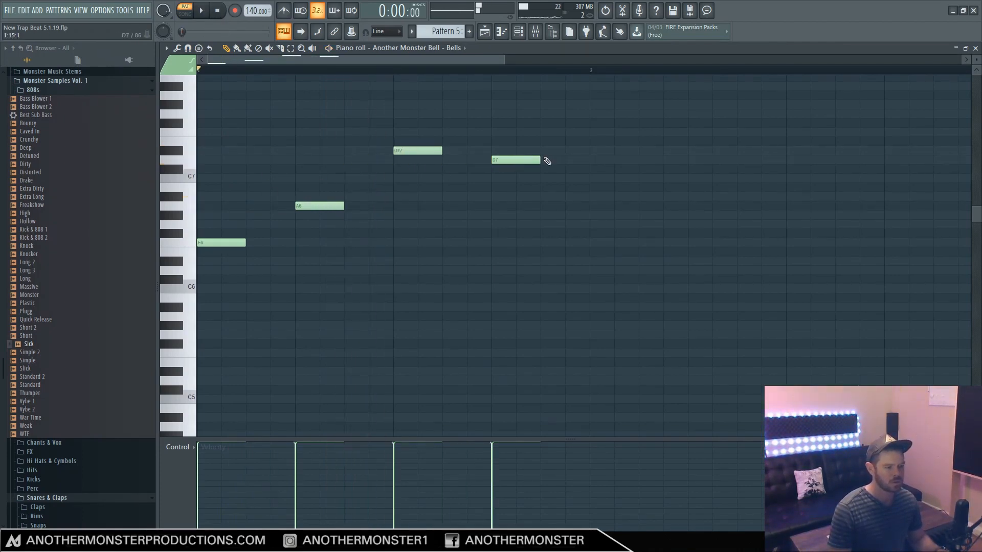
- Write bar 2 of the bell melody with A#6, F6, A#6 and F6 notes one beat apart, discarding a trial second note
click(594, 197)
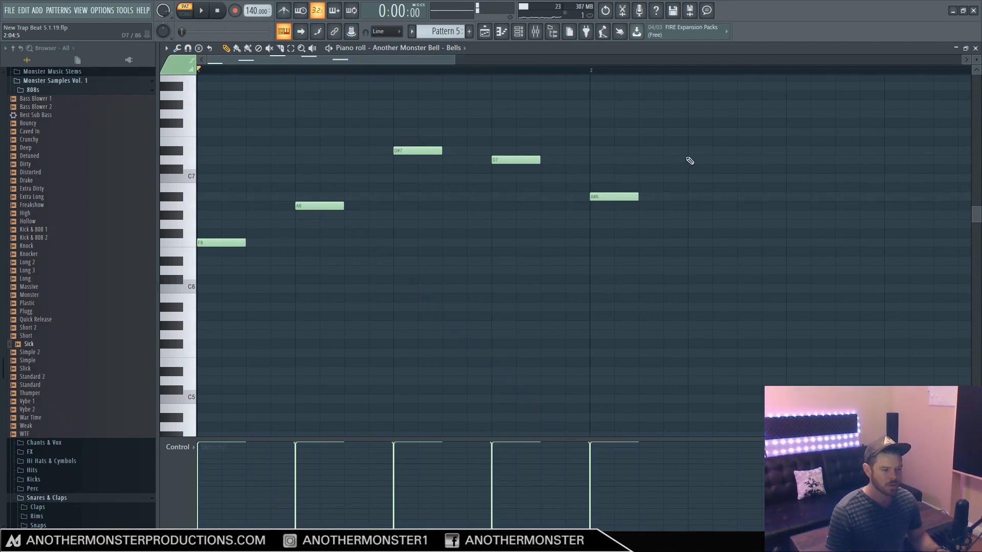
click(686, 132)
drag(689, 132, 687, 183)
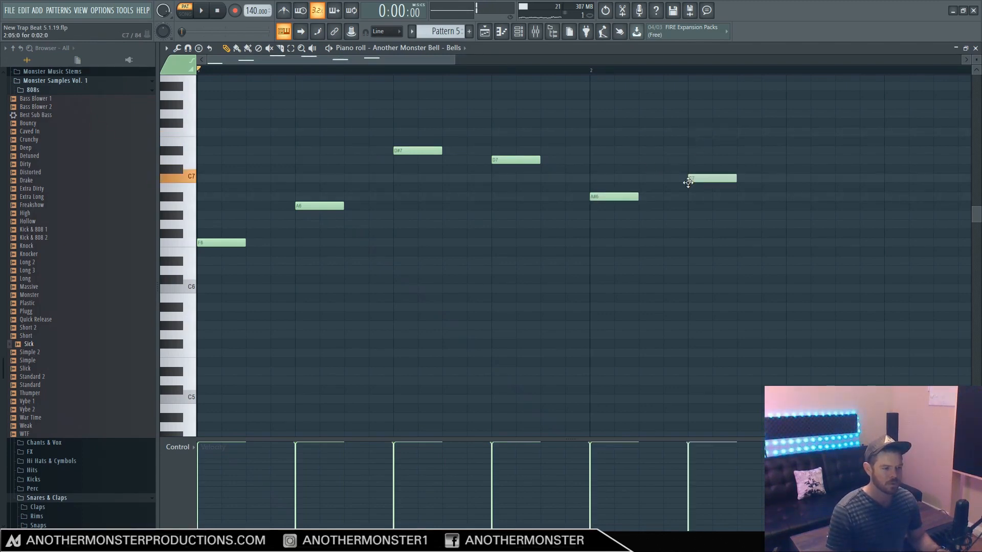
right_click(693, 179)
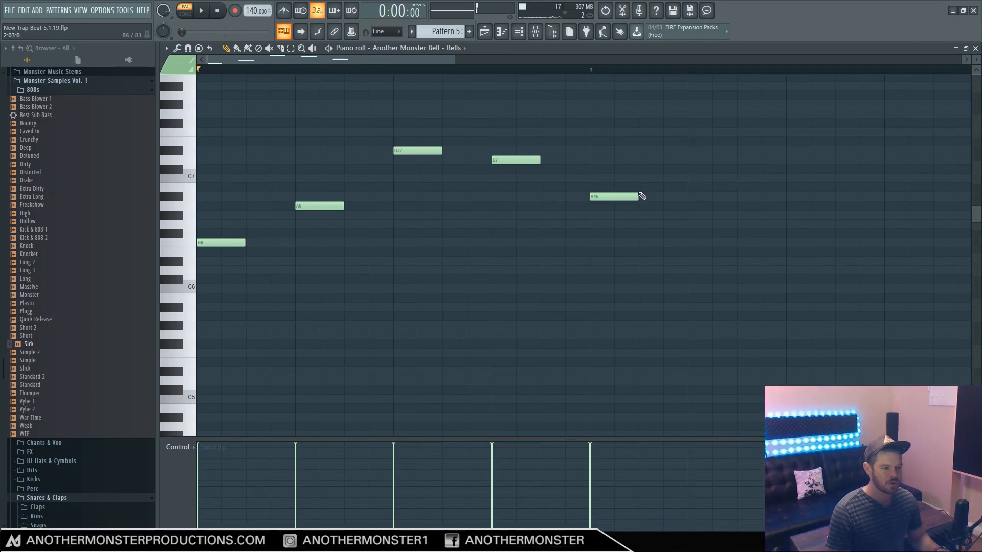
click(690, 242)
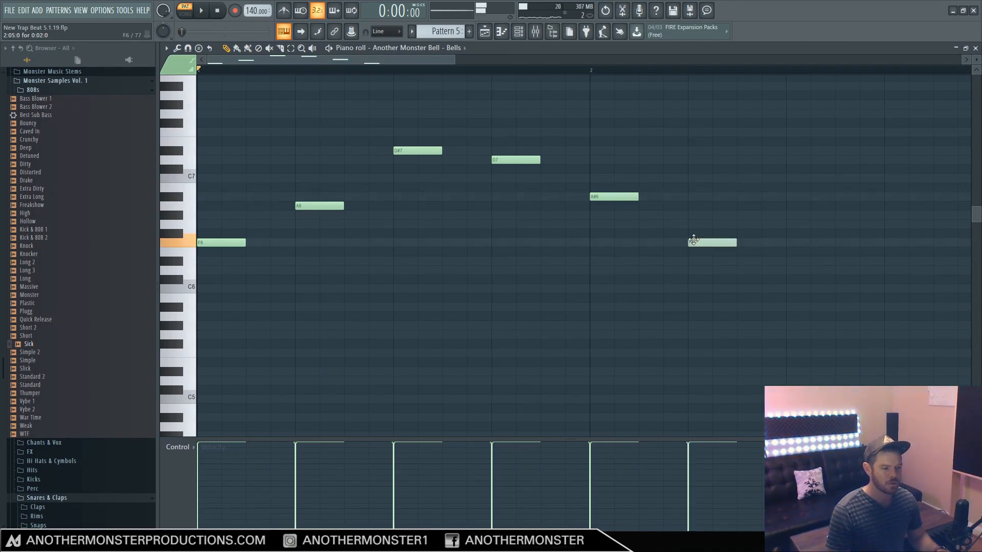
click(789, 197)
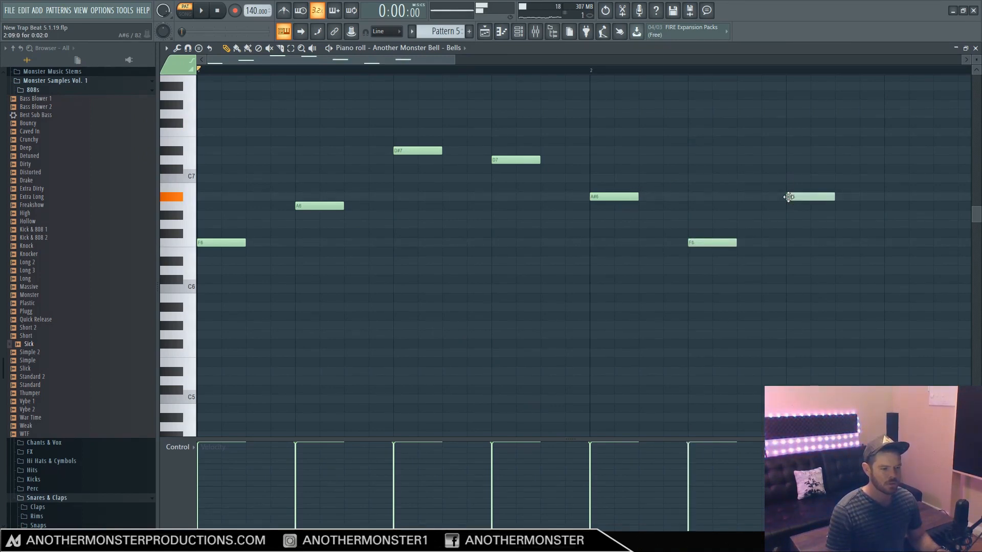
click(885, 242)
- Place Pattern 5 at bar 1 on Track 13, play the song, and duplicate the clip at bar 3
key(space)
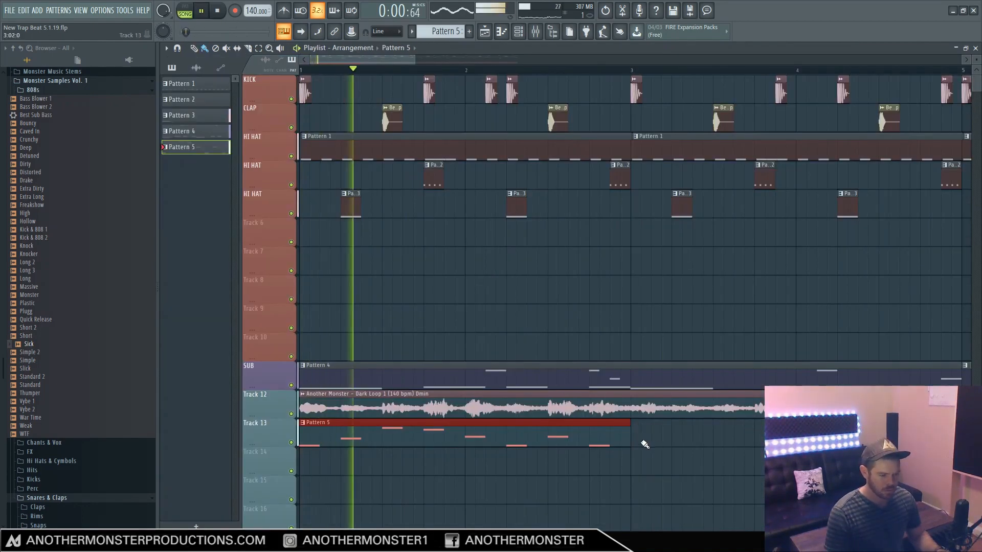
key(ctrl+b)
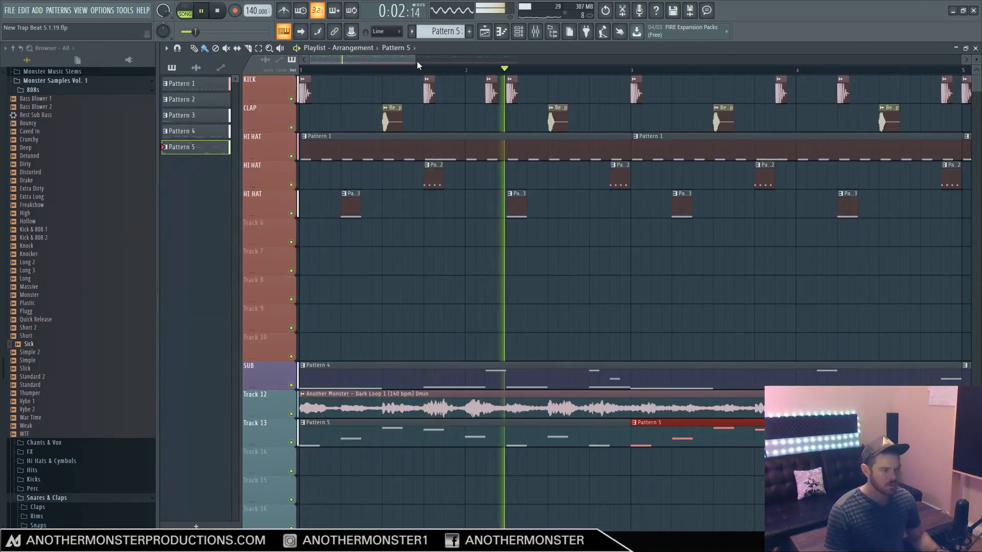
- Add Pattern 5 clips at bars 5 and 7 on Track 13, and trim the bar 3 clip to cut its last note
drag(416, 60, 547, 60)
click(609, 434)
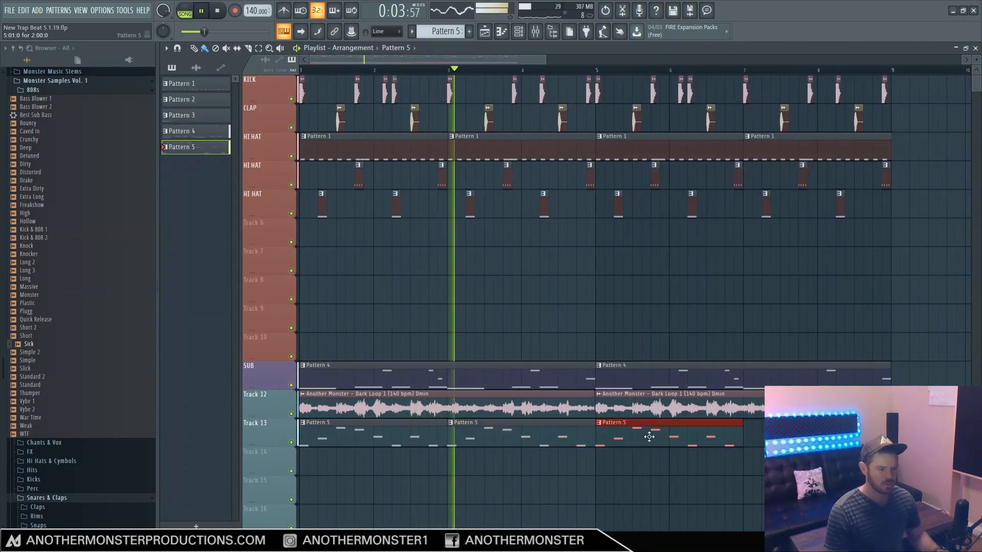
click(753, 439)
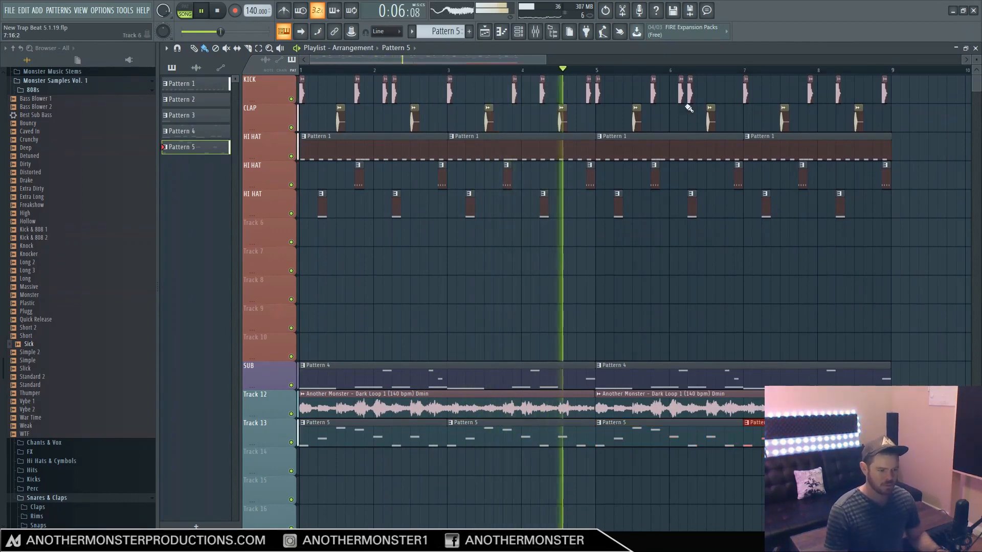
mouse_move(546, 60)
mouse_down()
mouse_move(608, 60)
mouse_move(531, 60)
mouse_up()
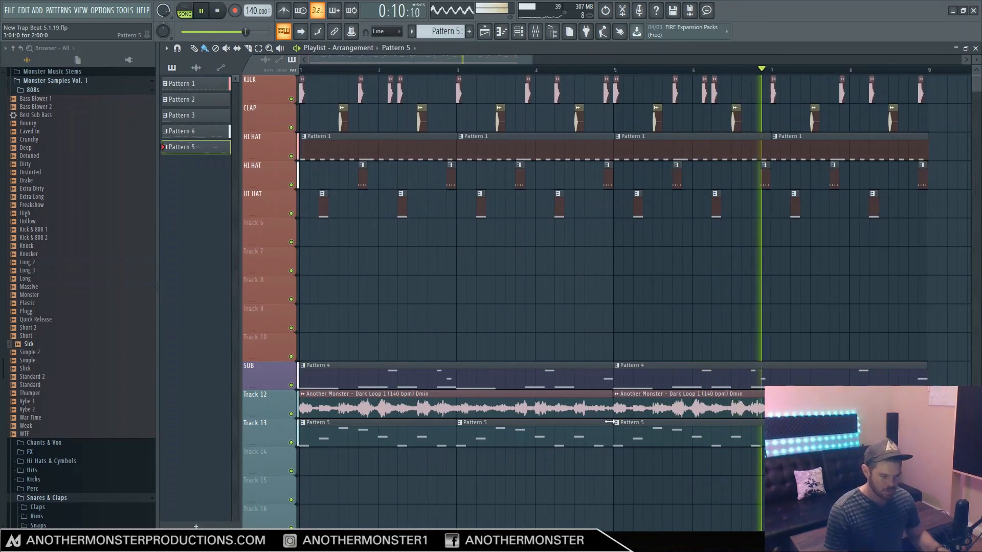
drag(612, 424, 594, 425)
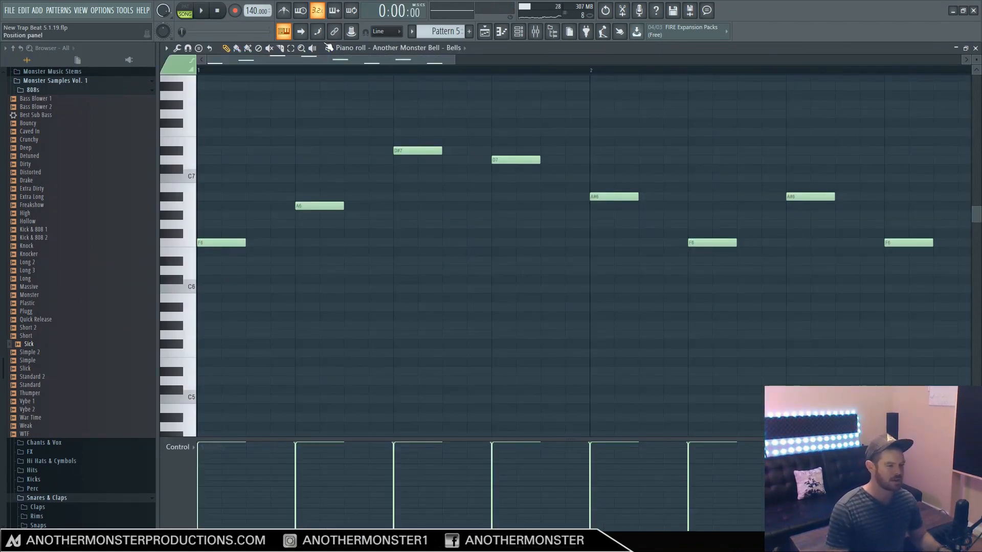
- Route the Another Monster Bell channel to a free mixer track, and route that track only to the dark loop's mixer track 1
click(975, 48)
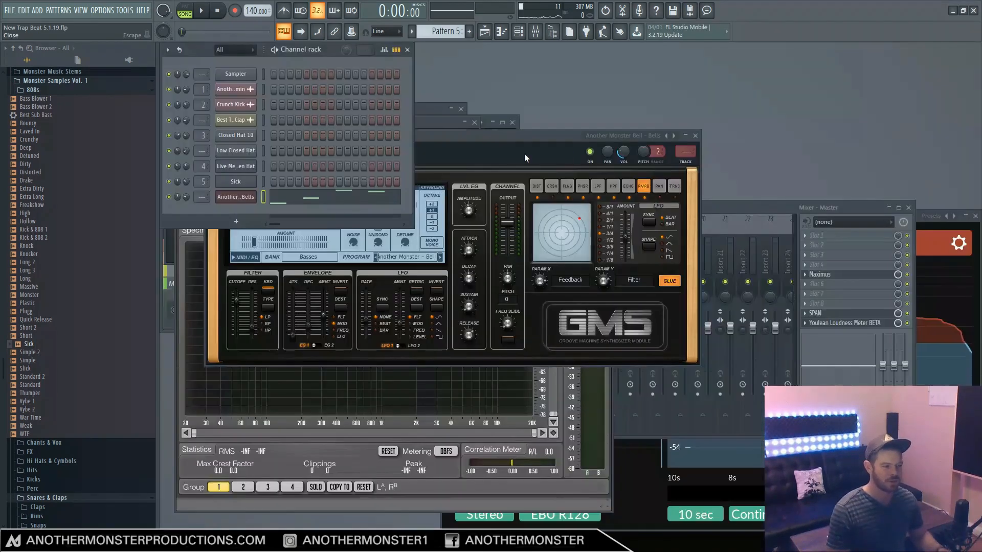
click(220, 136)
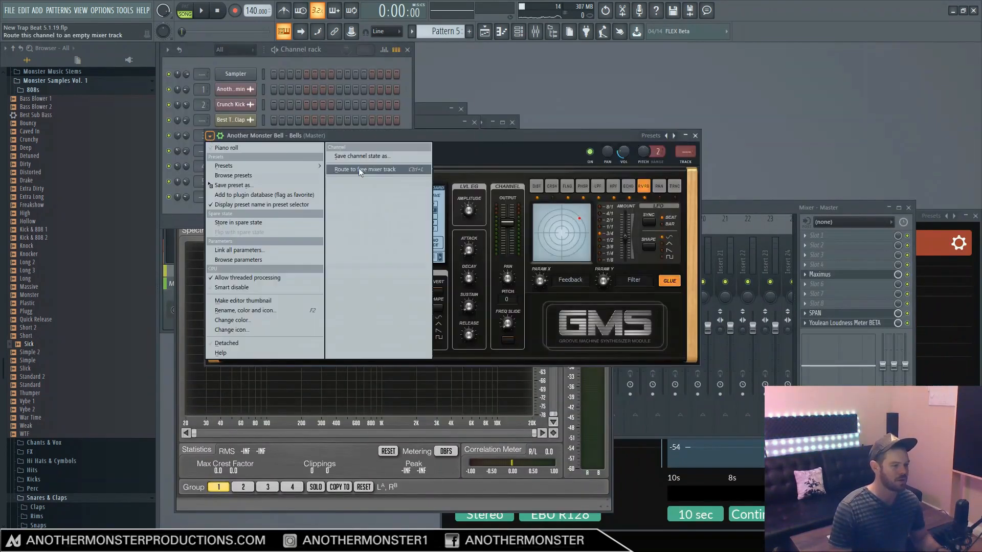
click(377, 171)
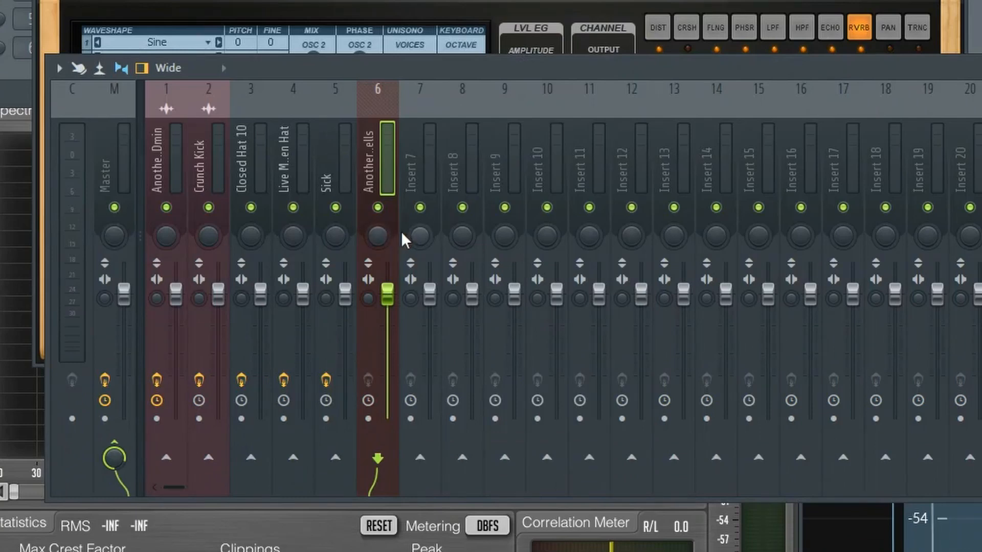
right_click(168, 465)
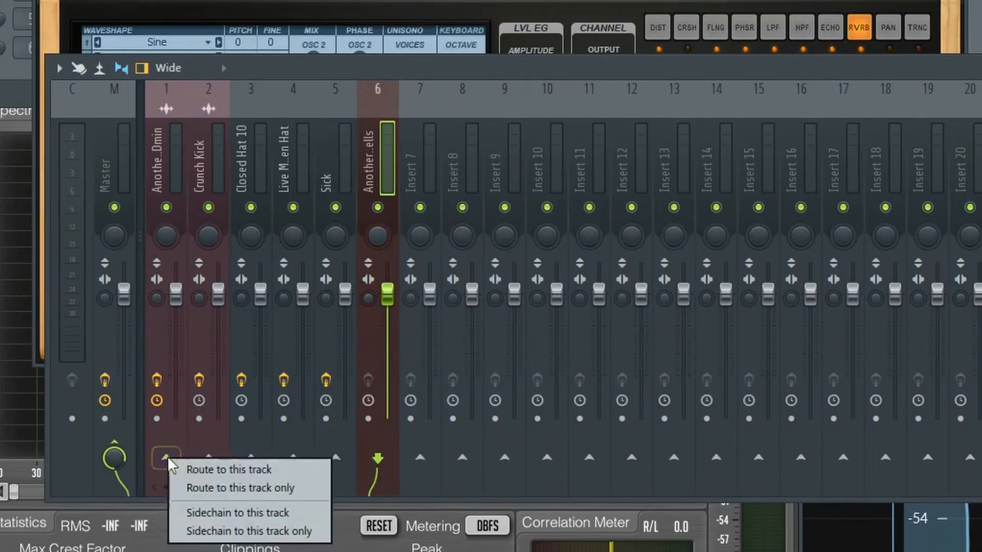
click(215, 488)
click(185, 168)
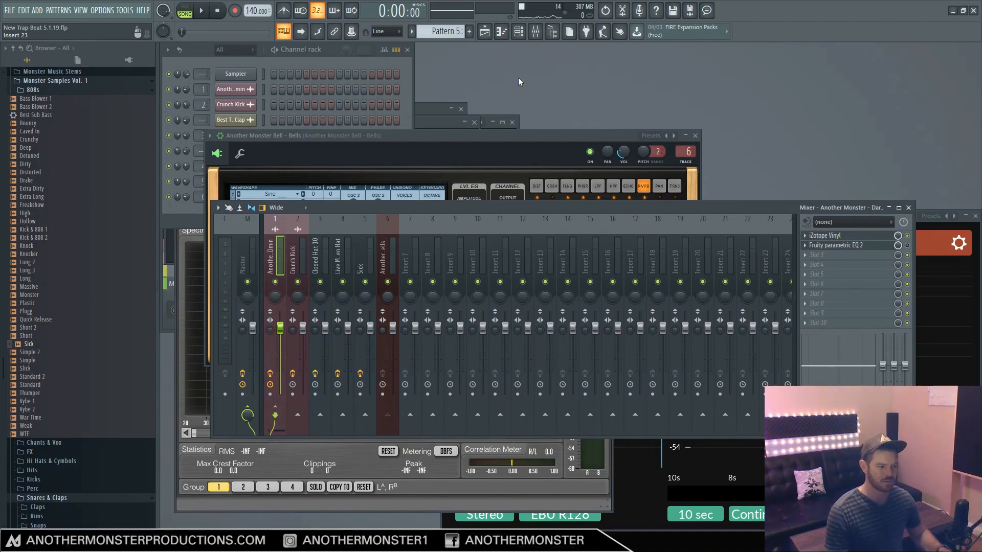
- Lower the bell channel's volume to about 30% while the song plays
key(space)
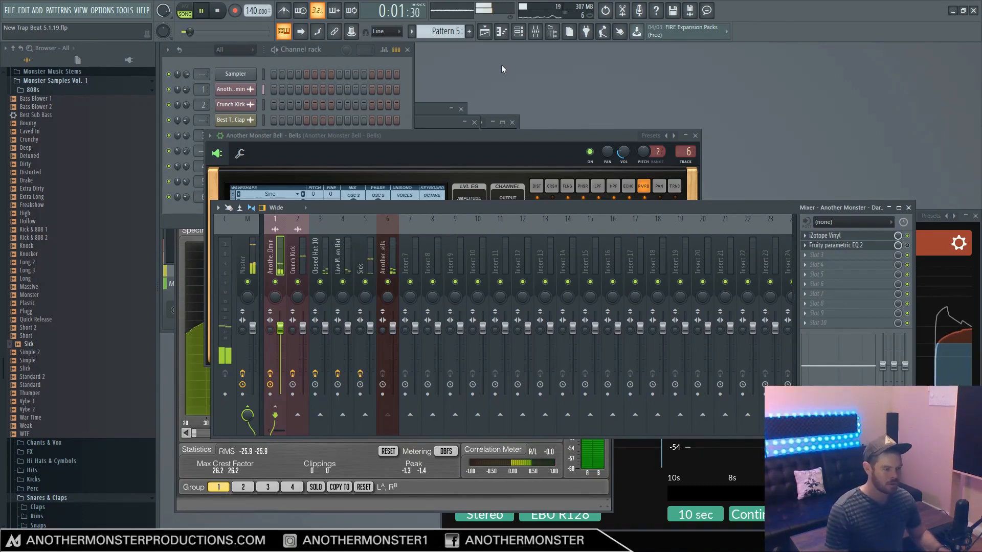
key(F6)
drag(187, 197, 186, 198)
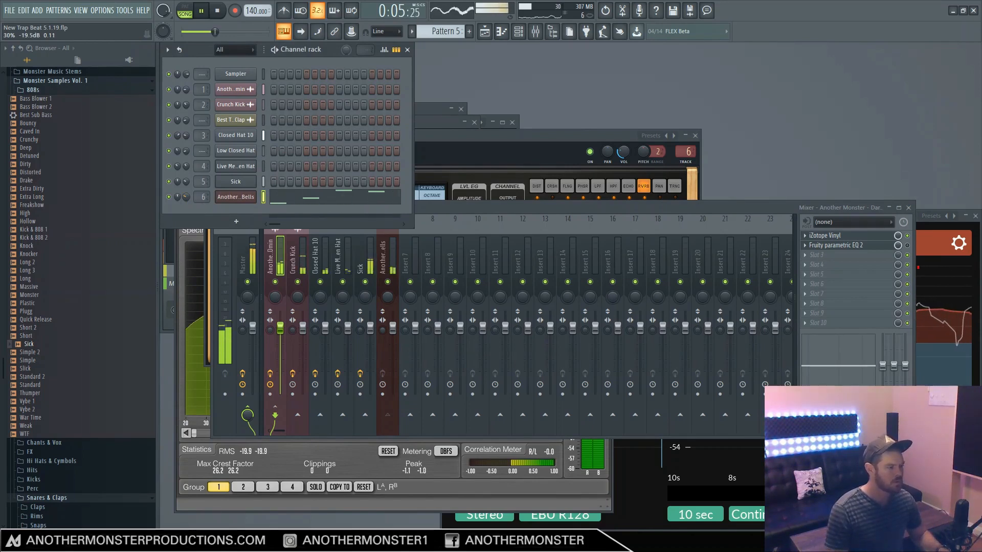
key(space)
- Add Fruity Reeverb 2 to the bell's mixer track, raise its decay and room size, and set the wet level to 47%
key(F9)
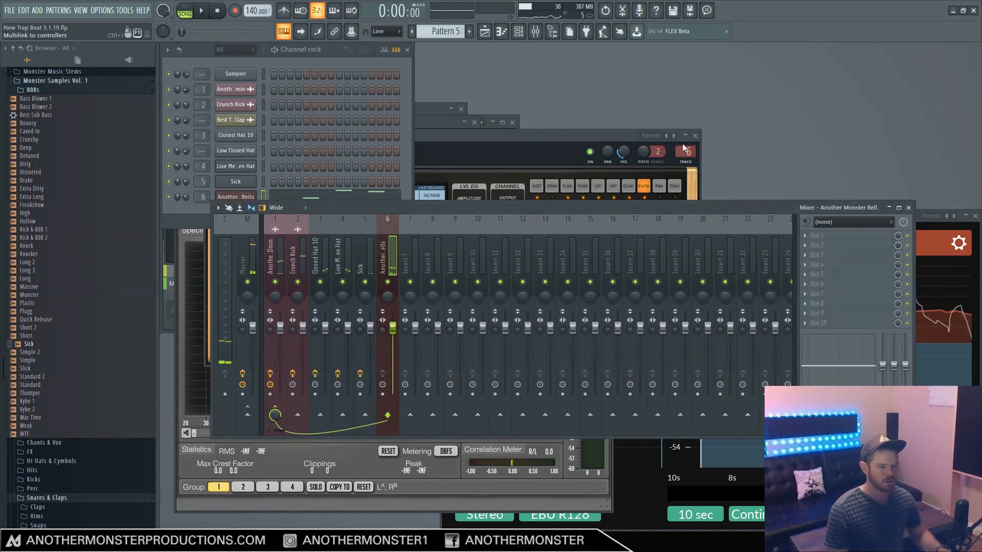
click(829, 234)
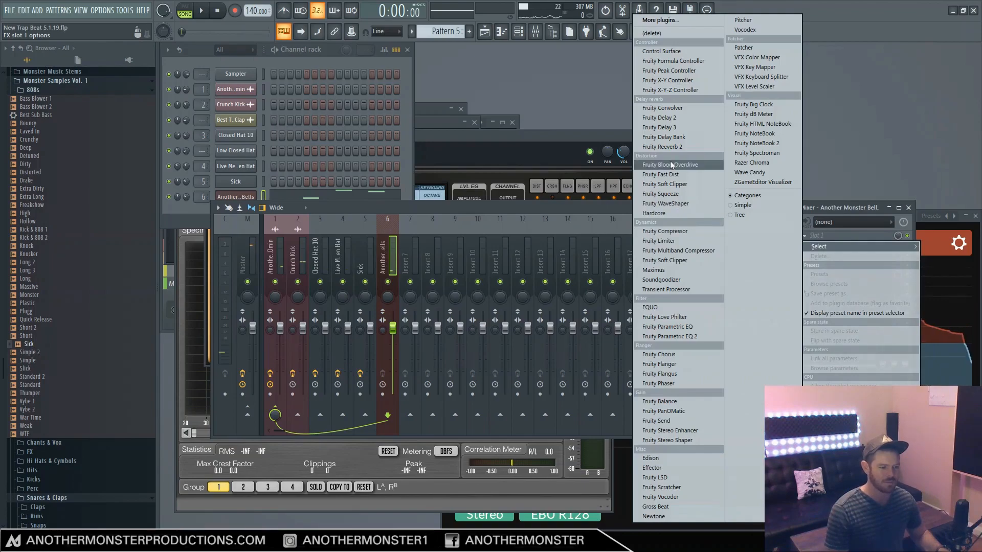
click(659, 147)
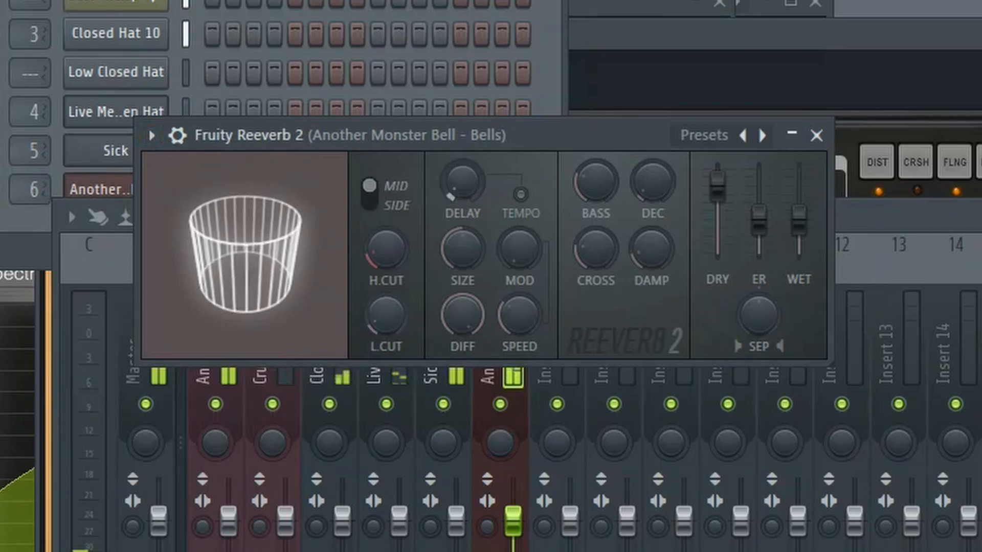
drag(657, 193, 657, 176)
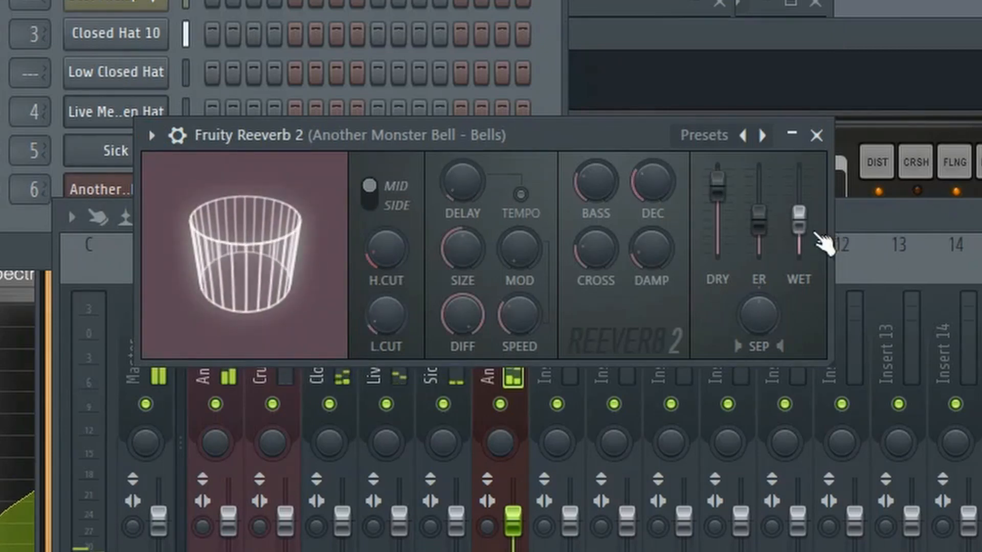
mouse_move(798, 220)
mouse_down()
mouse_move(798, 200)
mouse_move(799, 219)
mouse_up()
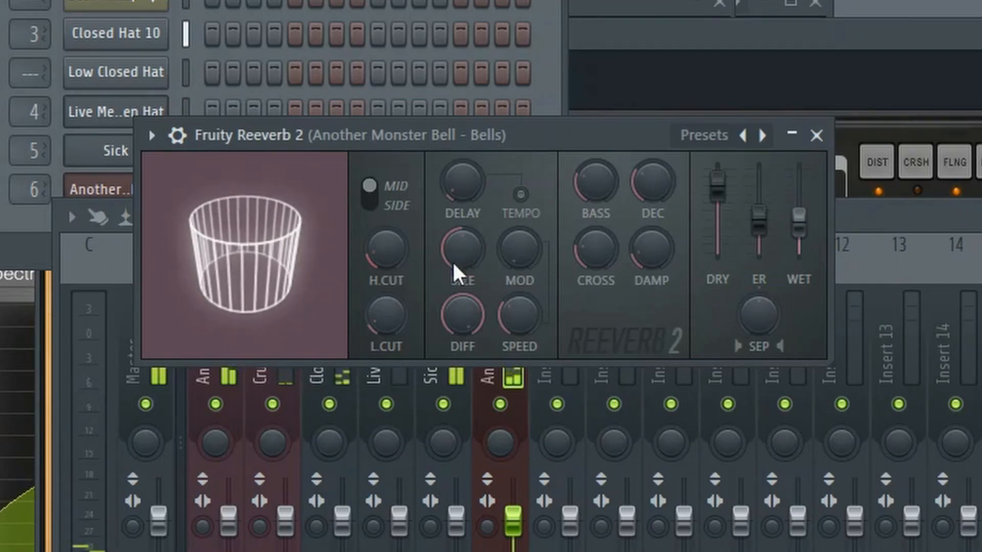
drag(464, 253, 465, 225)
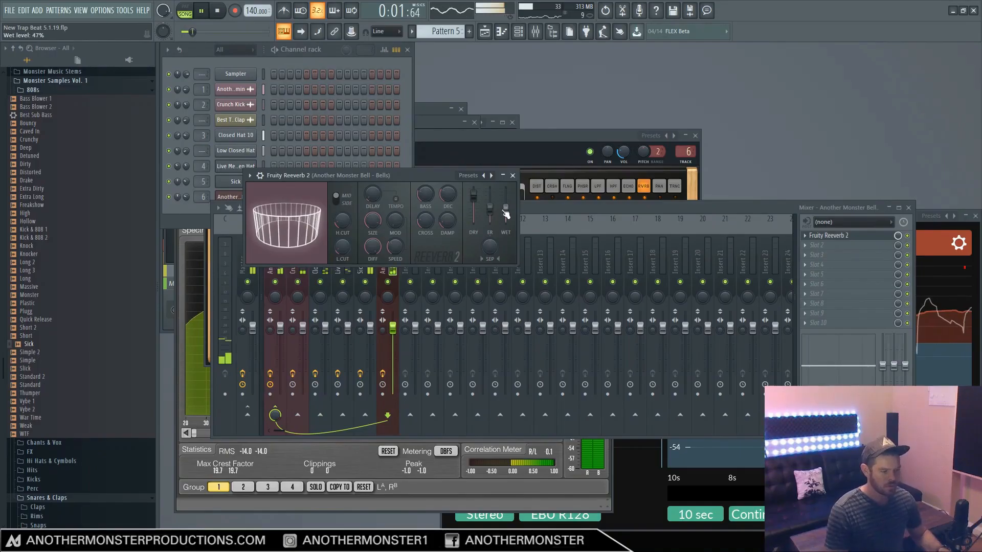
click(905, 219)
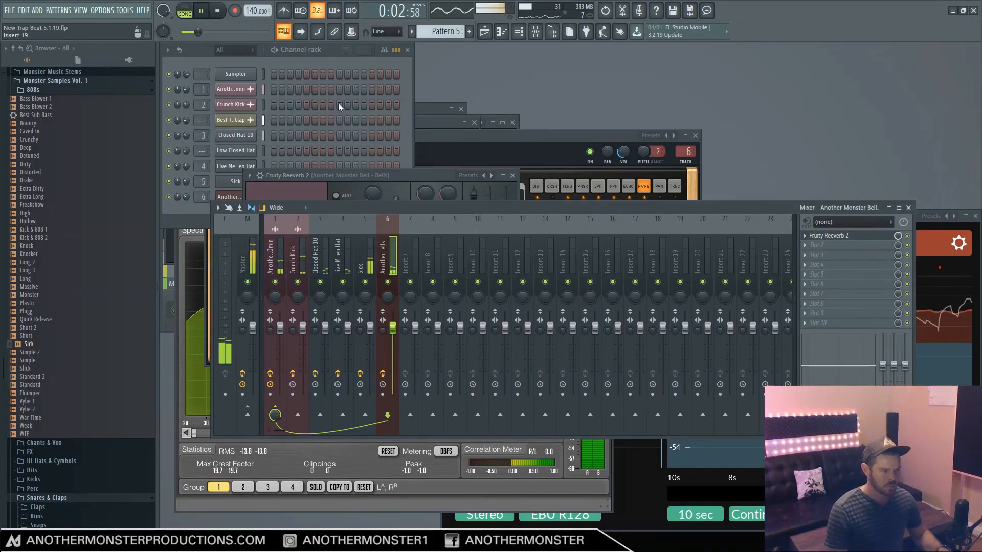
key(space)
- Load MAutopan in the second effect slot of the bell's mixer track and lower its rate
click(812, 245)
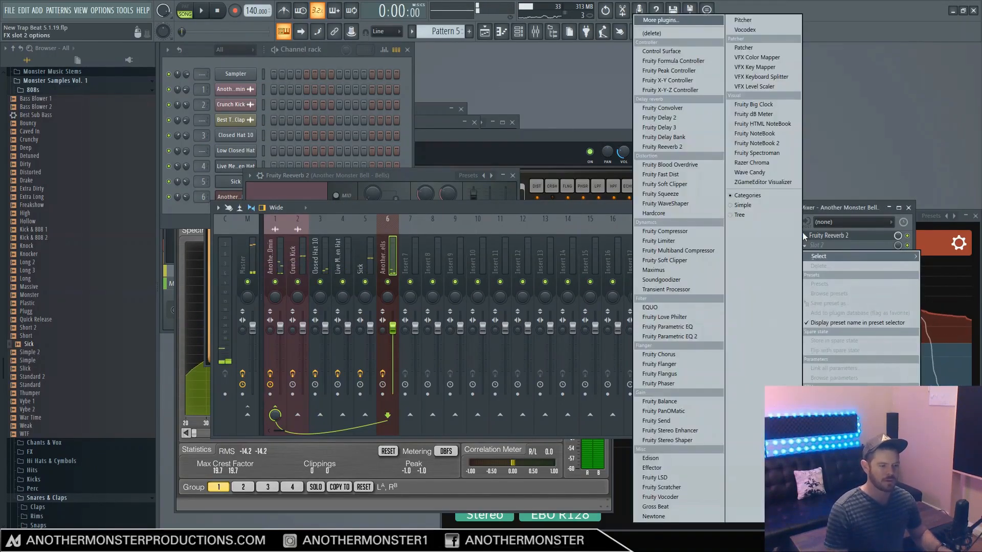
click(675, 23)
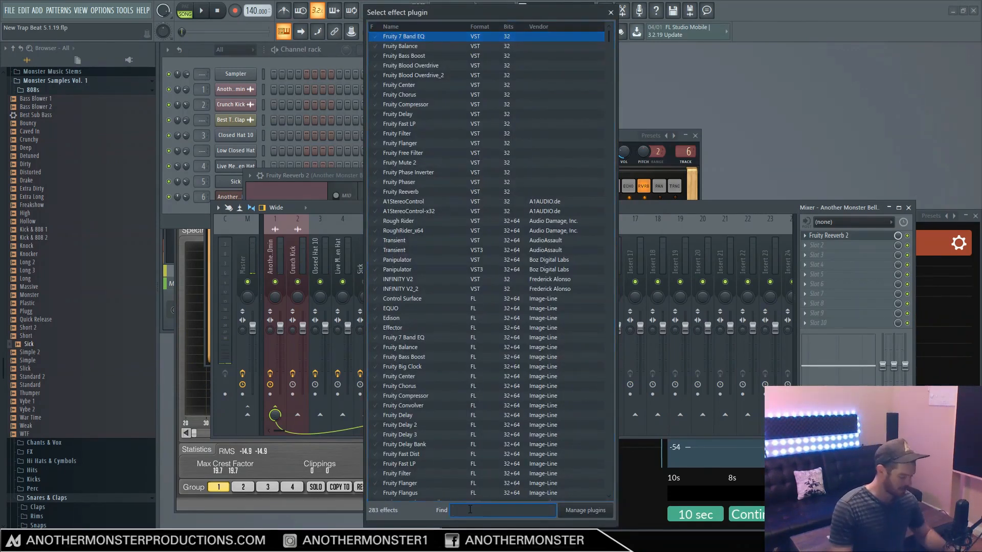
text(pan)
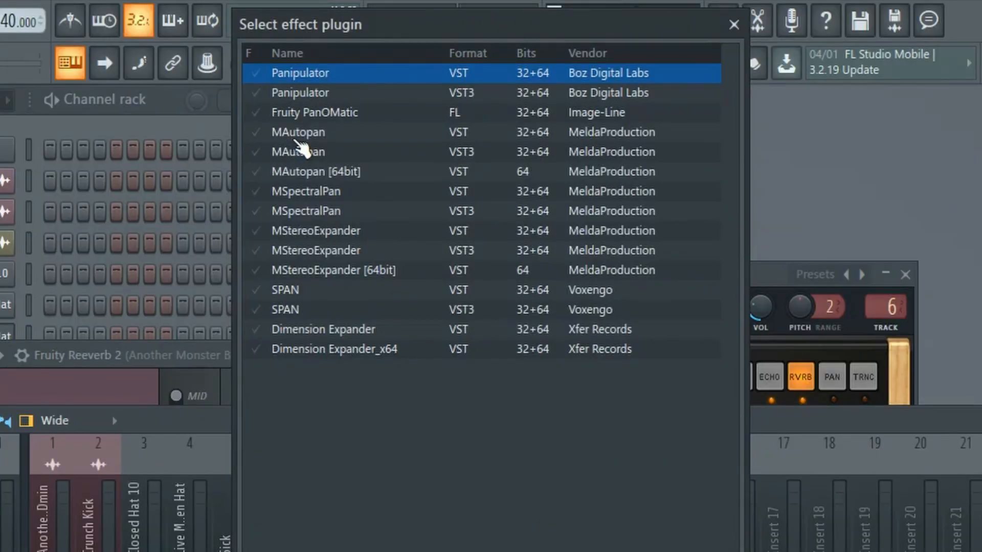
double_click(303, 156)
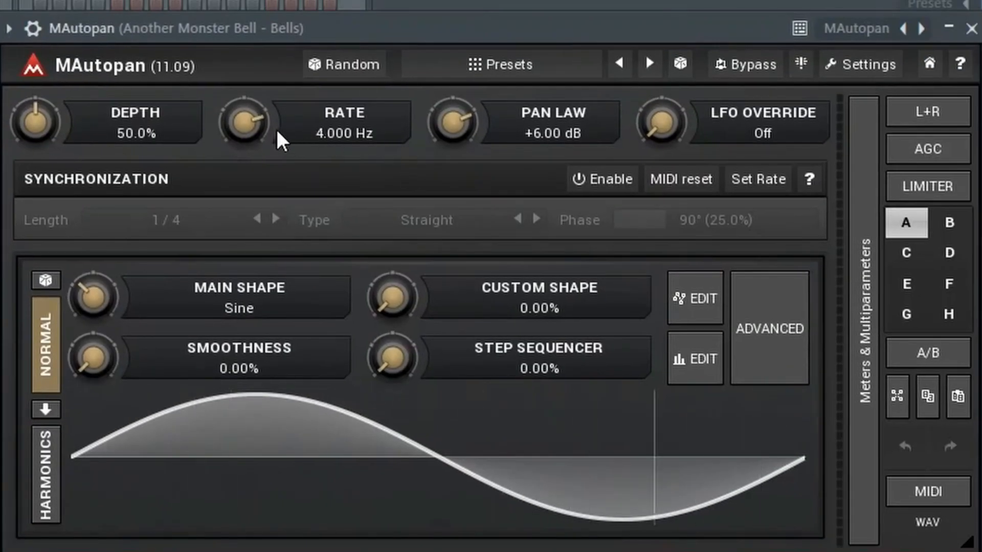
drag(248, 125, 248, 140)
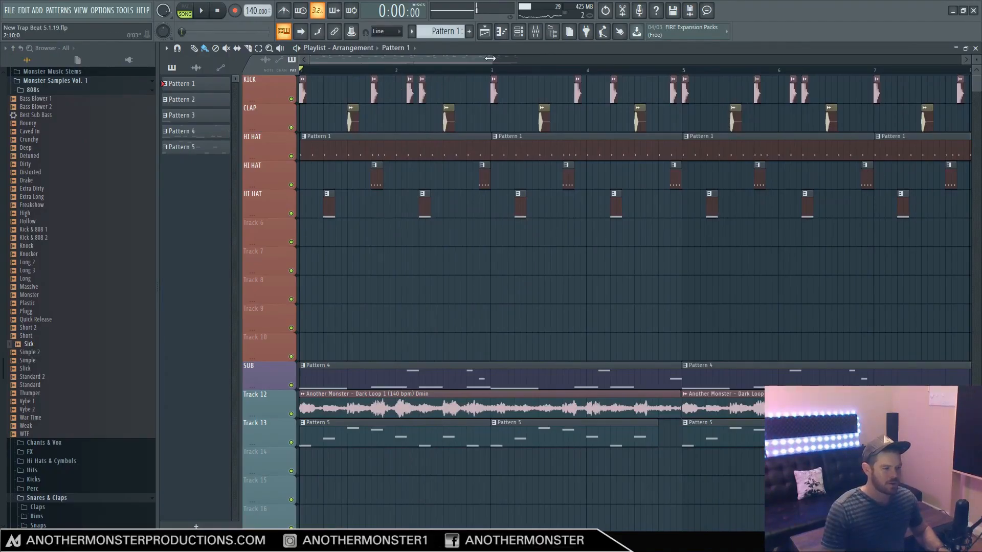
- Create a volume automation clip for the Sick mixer track over the first two steps of bar 1
drag(489, 58, 372, 60)
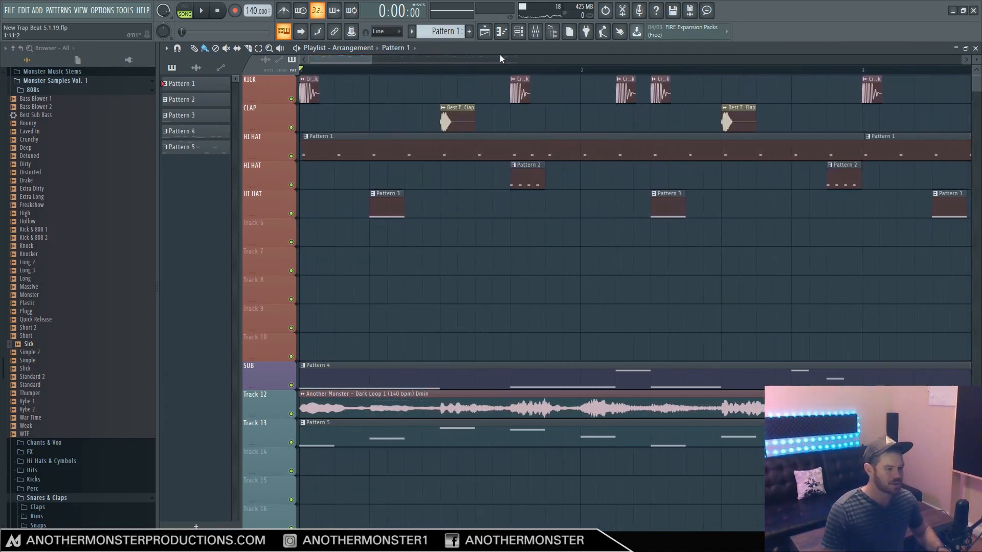
click(537, 39)
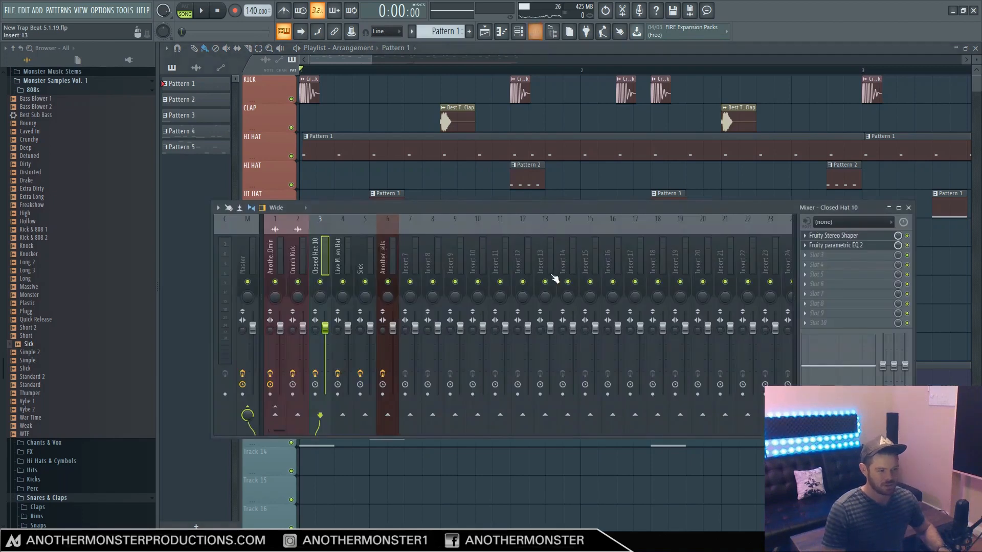
key(F9)
drag(323, 72, 300, 72)
click(365, 73)
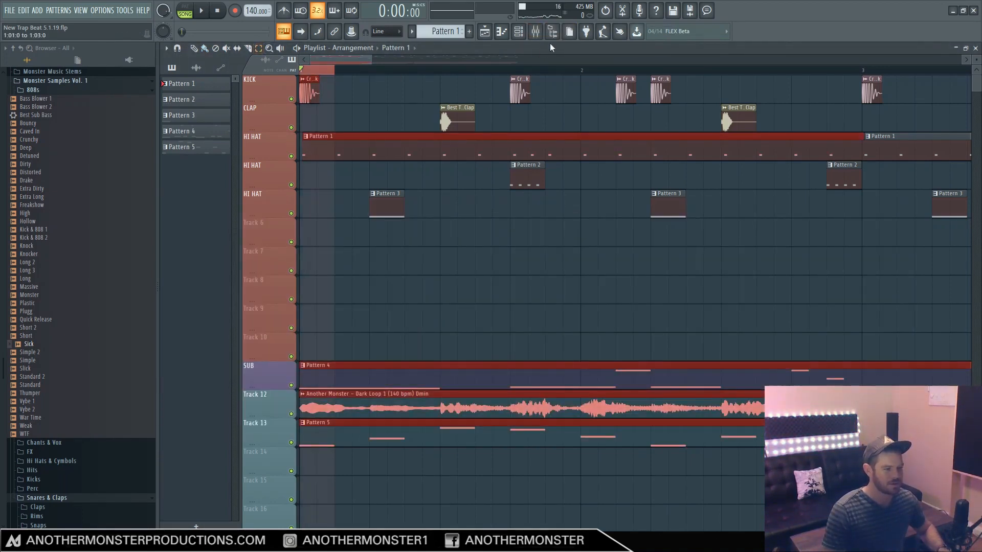
click(540, 35)
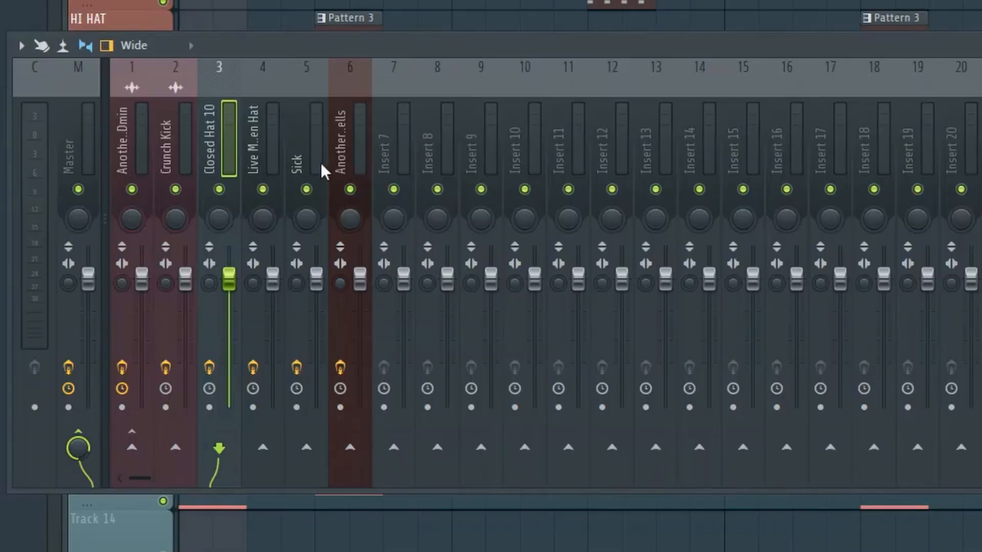
click(305, 181)
right_click(320, 289)
click(384, 412)
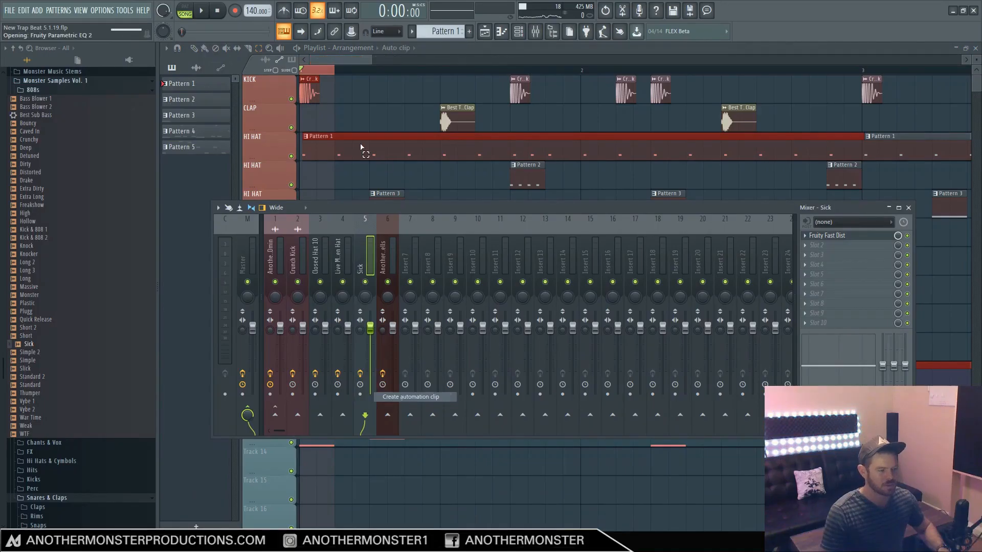
click(318, 60)
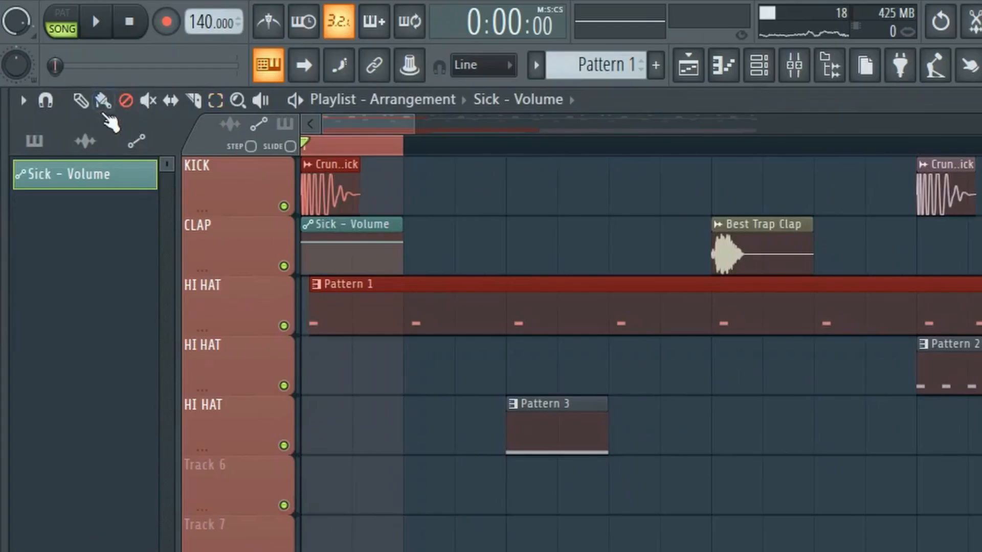
- Shape the Sick - Volume clip to rise from zero in a curve, and place it on the SUB track under the first two kicks
click(104, 110)
drag(302, 243, 303, 274)
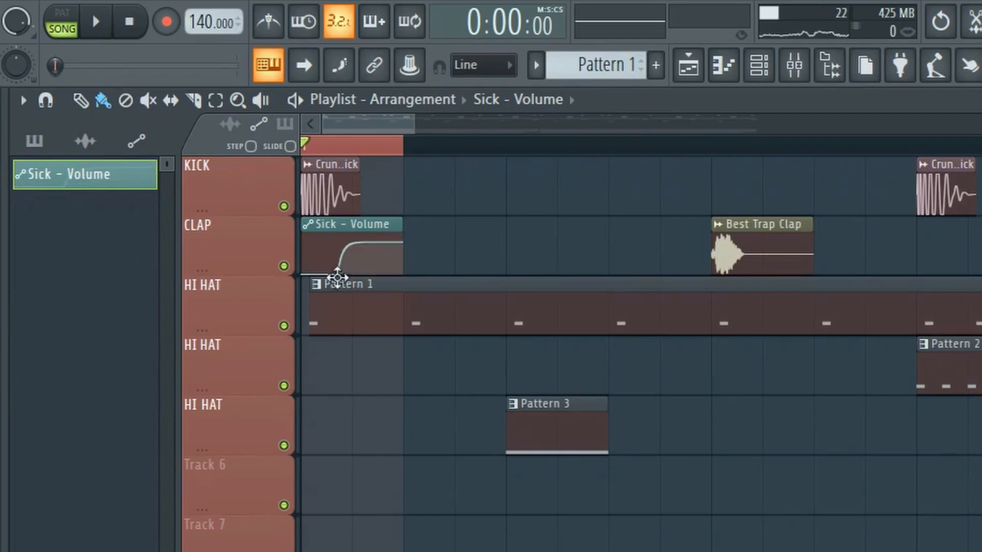
drag(351, 226, 297, 368)
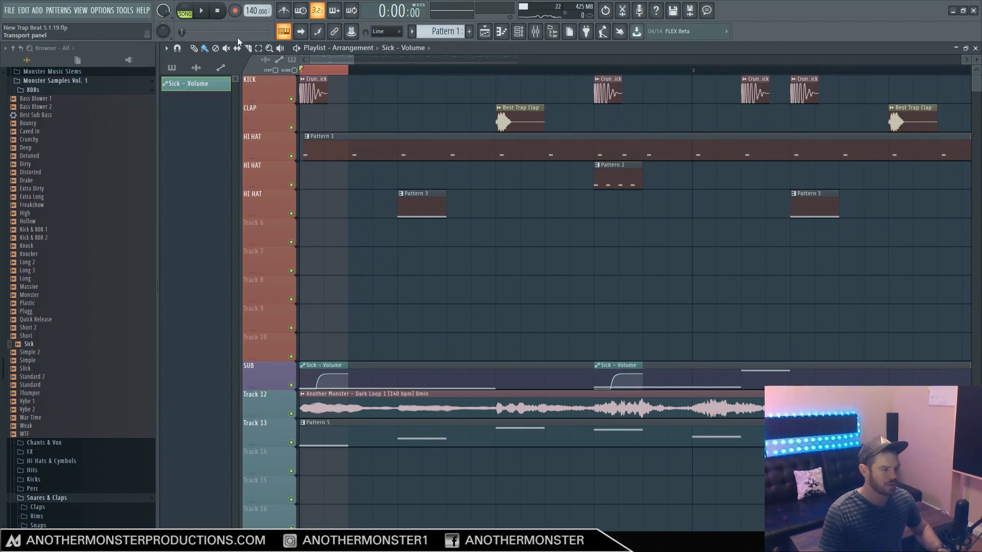
click(333, 68)
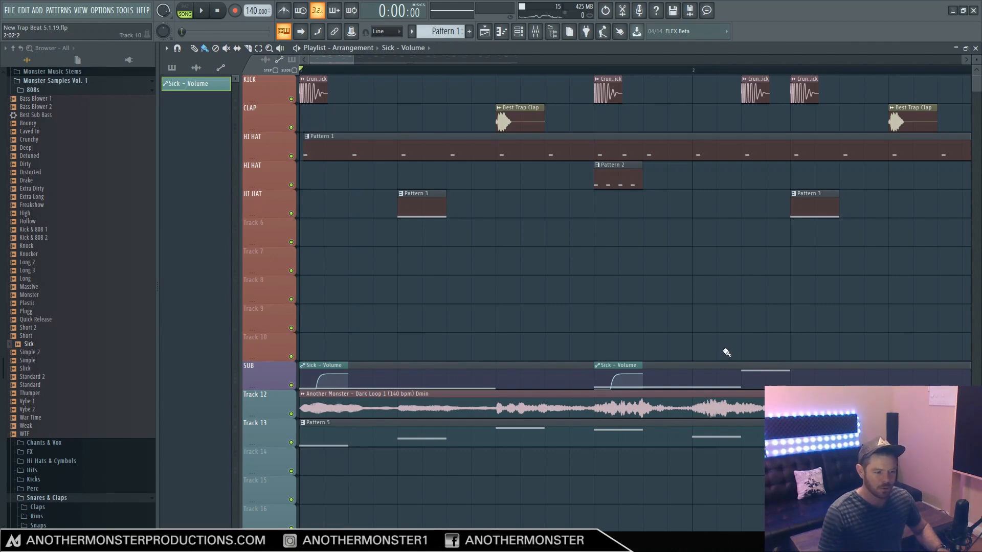
- Play the song with the whole arrangement in view to check the sub's volume ducking, and bring the mixer forward
key(space)
drag(353, 60, 509, 60)
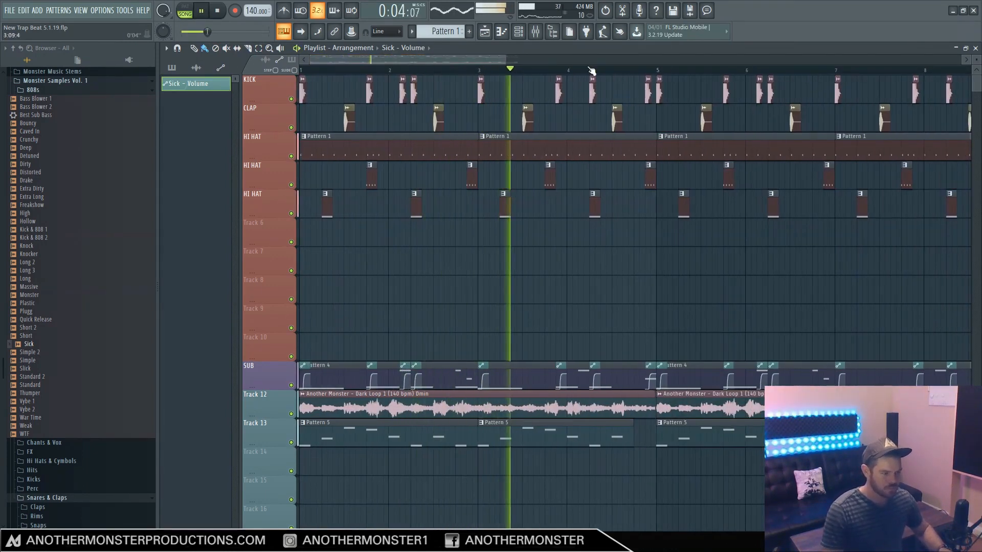
drag(509, 60, 548, 59)
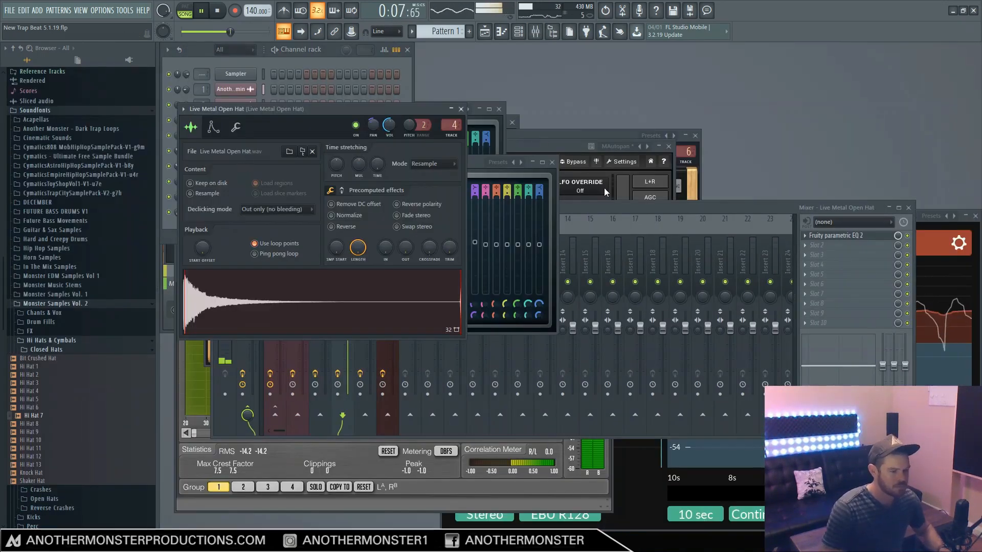
click(601, 207)
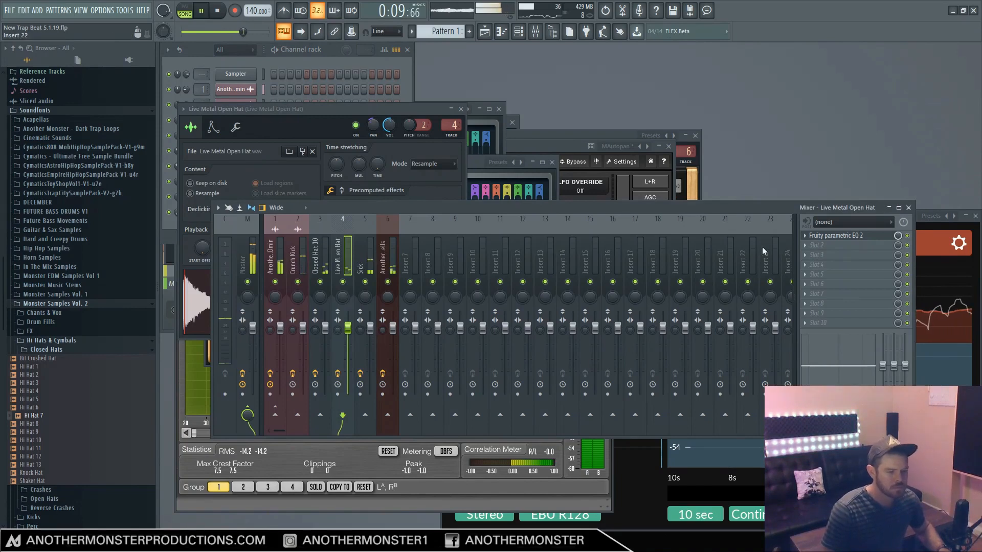
- Load Fruity Delay 2 in the second effect slot of the Live Metal Open Hat mixer track with ping-pong feedback
click(818, 246)
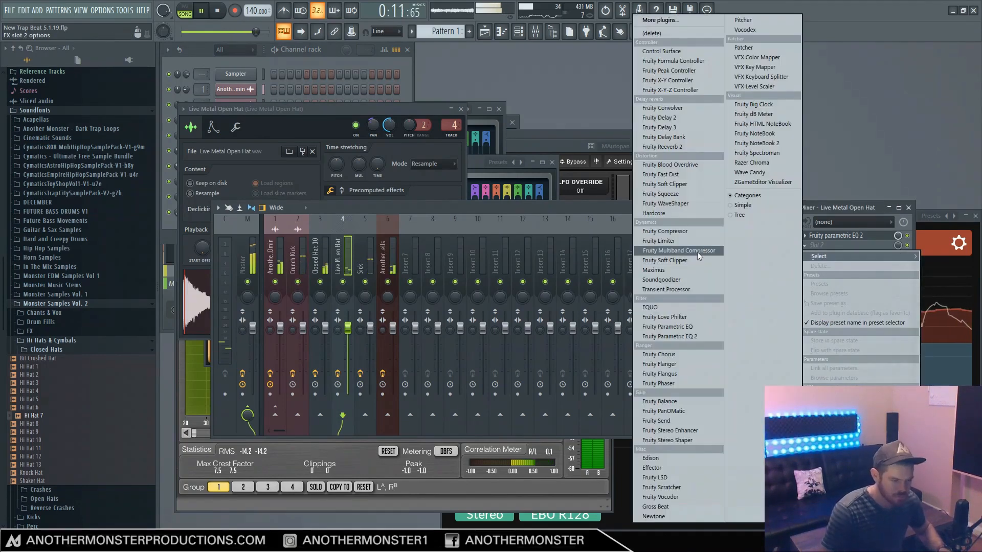
click(659, 118)
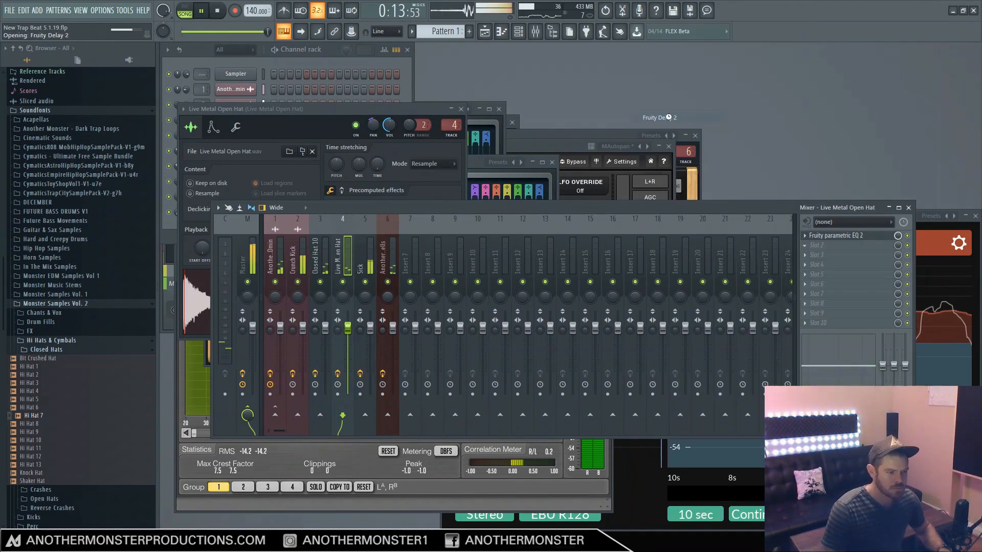
drag(283, 240, 283, 281)
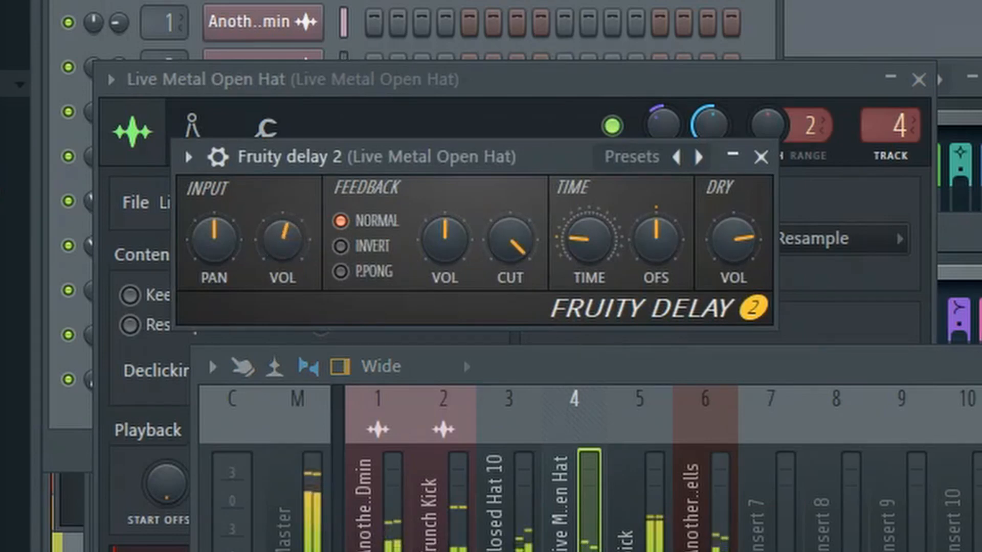
click(374, 271)
- Pan the open hat delay's input to the right, lengthen its delay time slightly and lower its input volume
drag(217, 241, 218, 171)
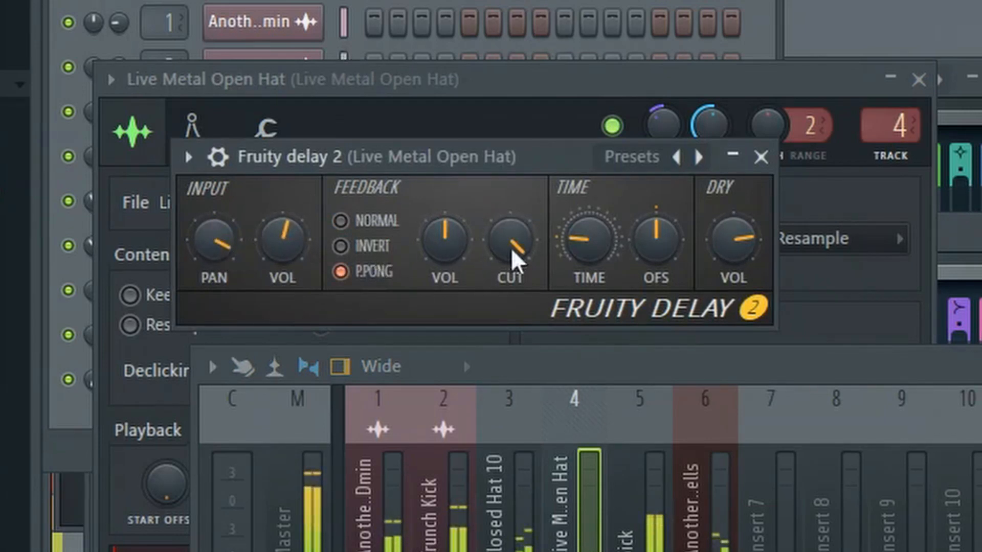
drag(588, 258, 588, 245)
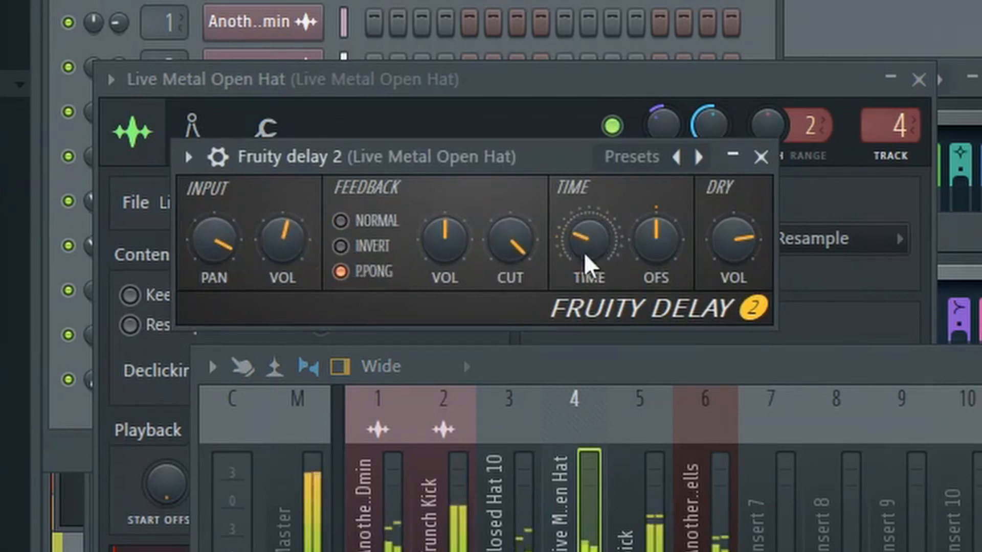
drag(270, 228, 270, 239)
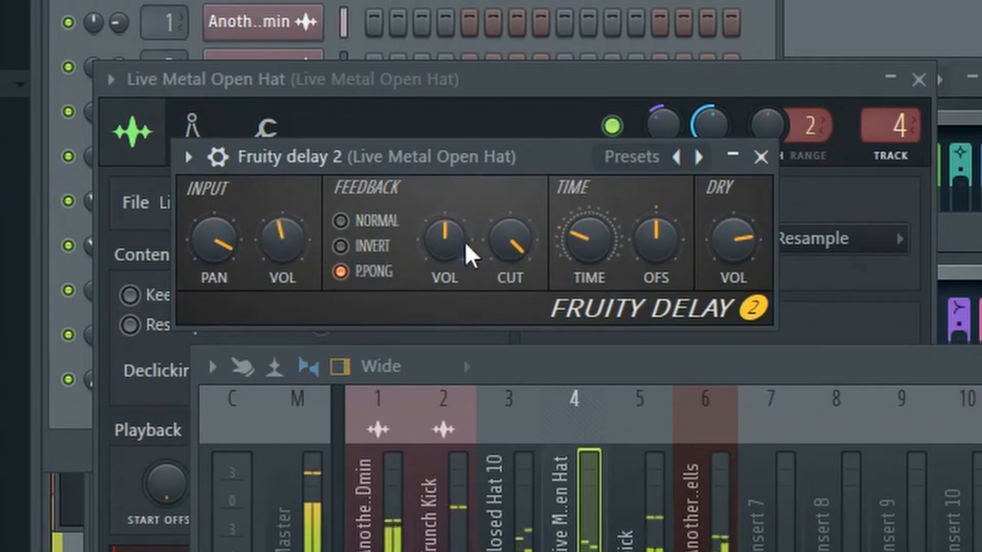
click(445, 244)
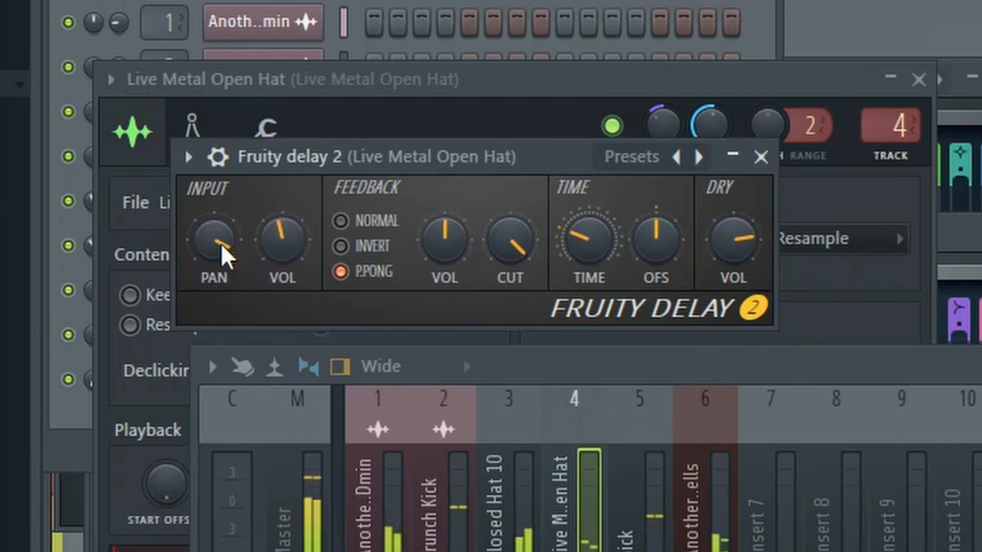
drag(225, 246, 225, 246)
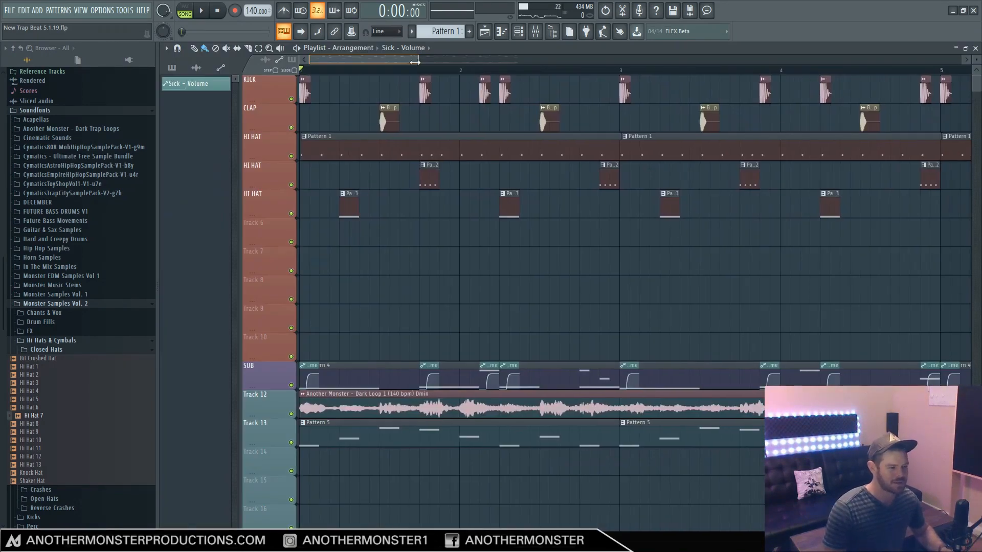
- Add Trap Snare 10 from the Monster Samples Vol. 1 snares to Track 6 near the end of bar 1, and play the song
mouse_move(414, 63)
mouse_down()
mouse_move(352, 62)
mouse_move(412, 59)
mouse_up()
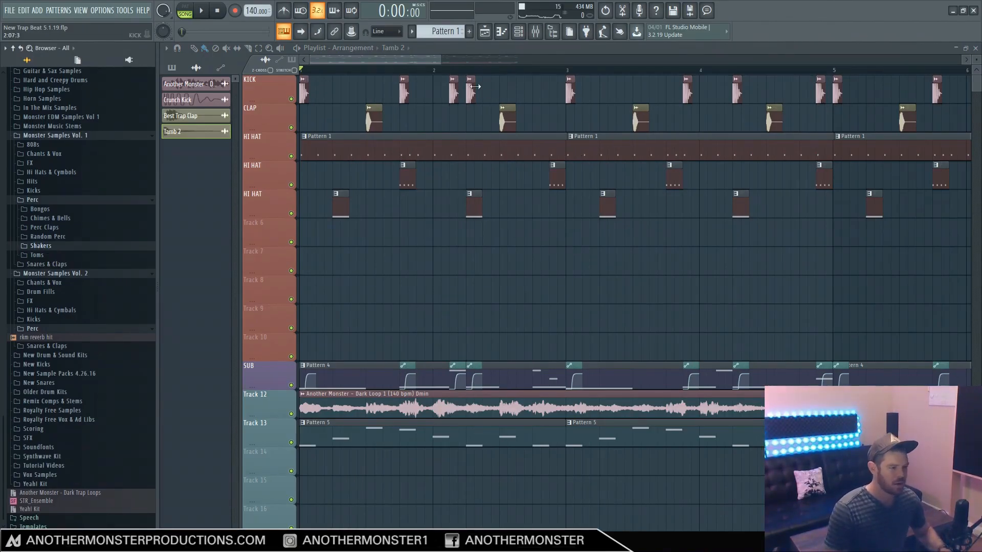
drag(440, 58, 385, 58)
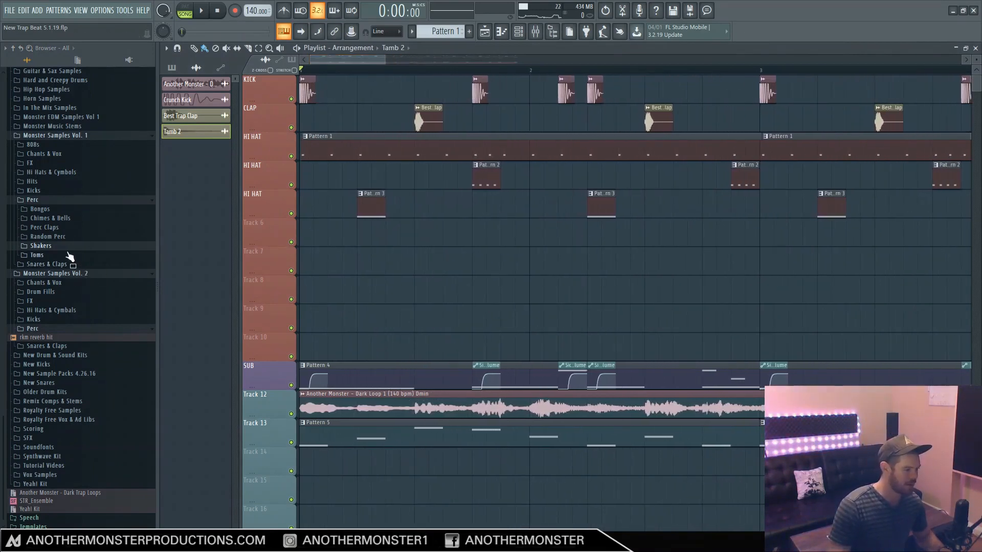
click(49, 273)
click(46, 337)
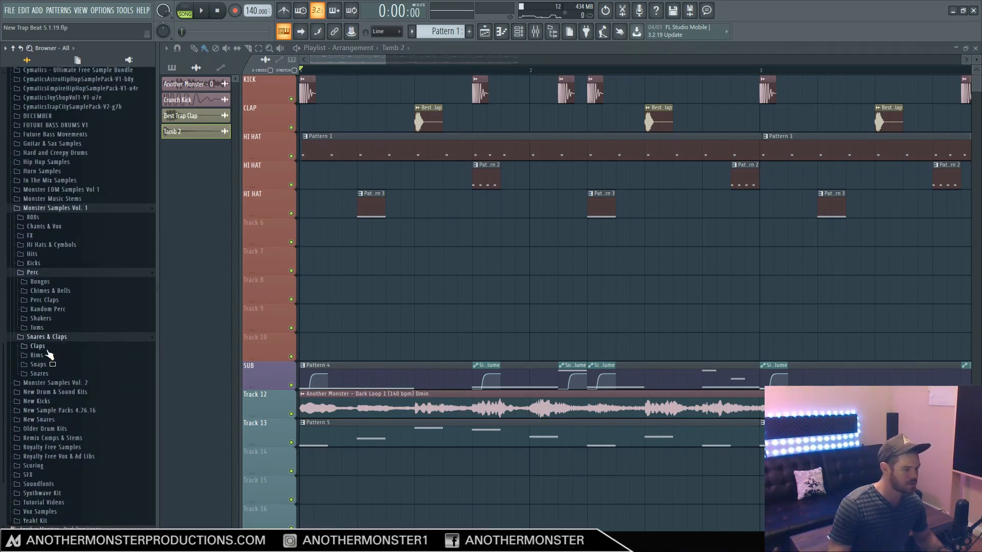
click(45, 375)
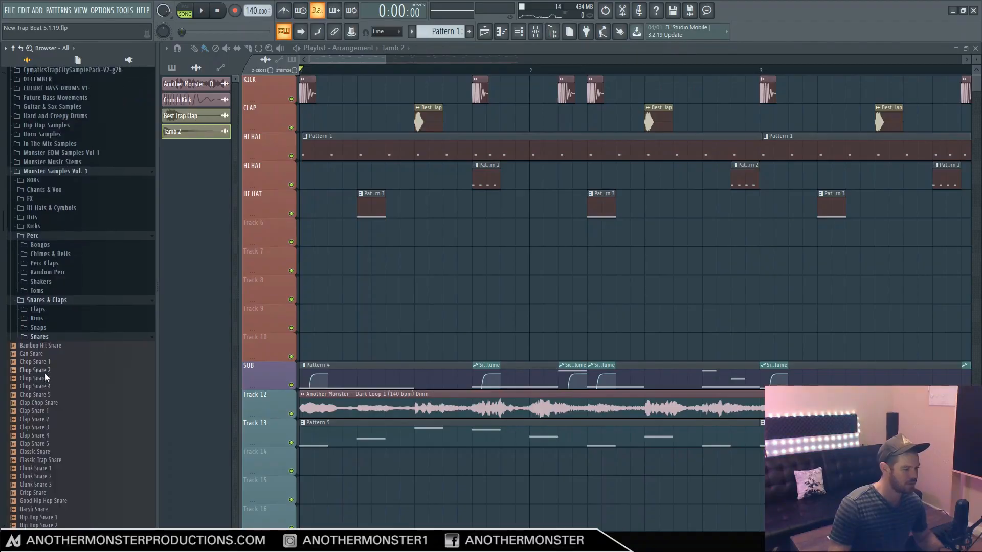
scroll(45, 393, down, 5)
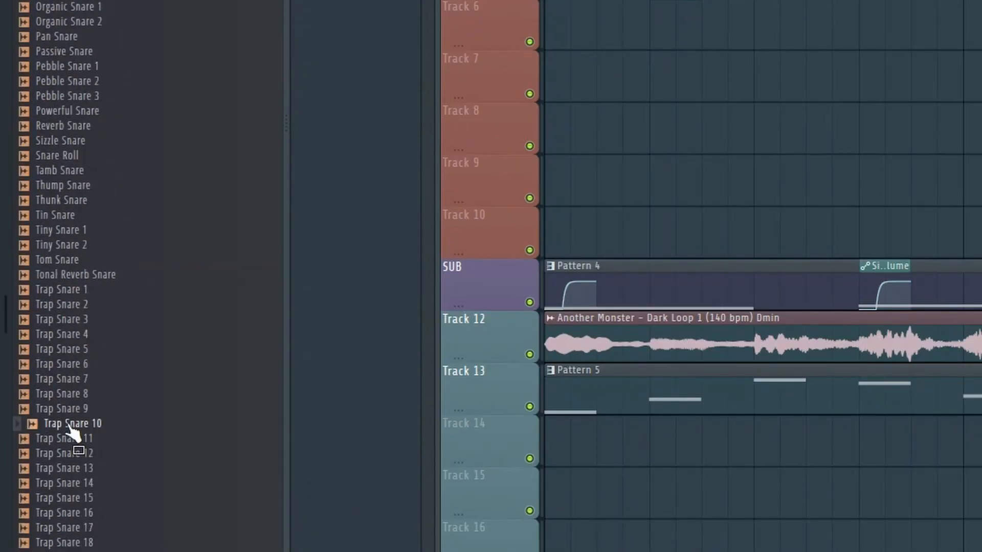
drag(72, 432, 975, 10)
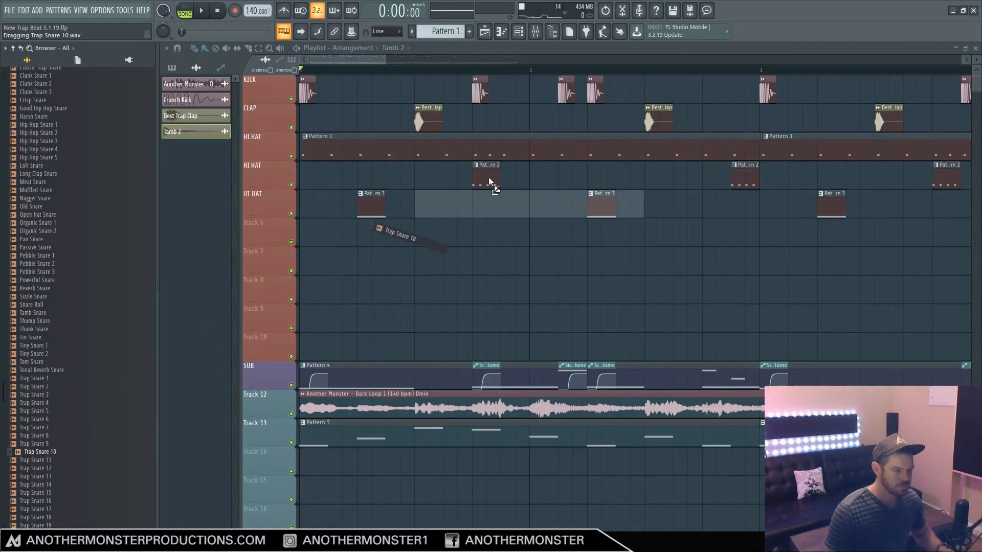
drag(506, 238, 506, 236)
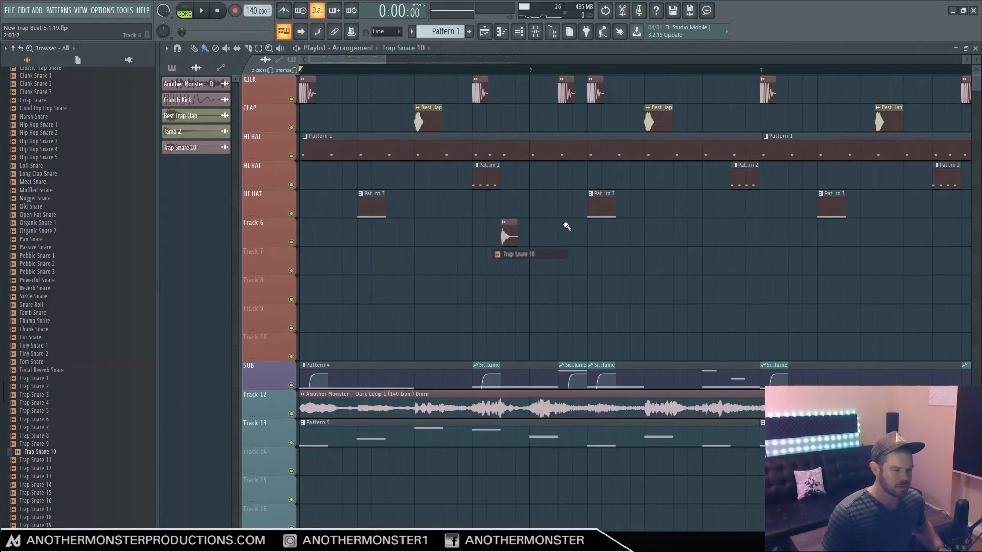
key(space)
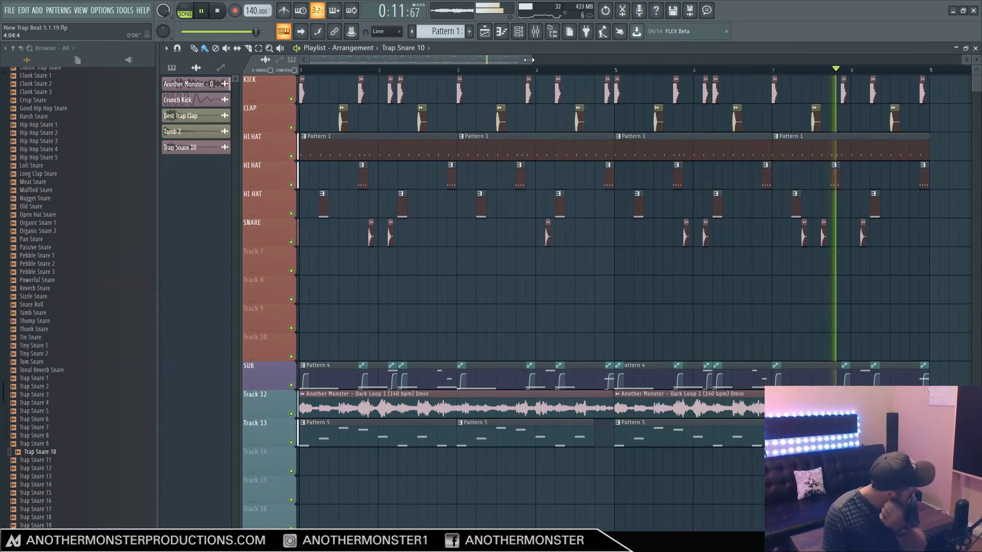
key(space)
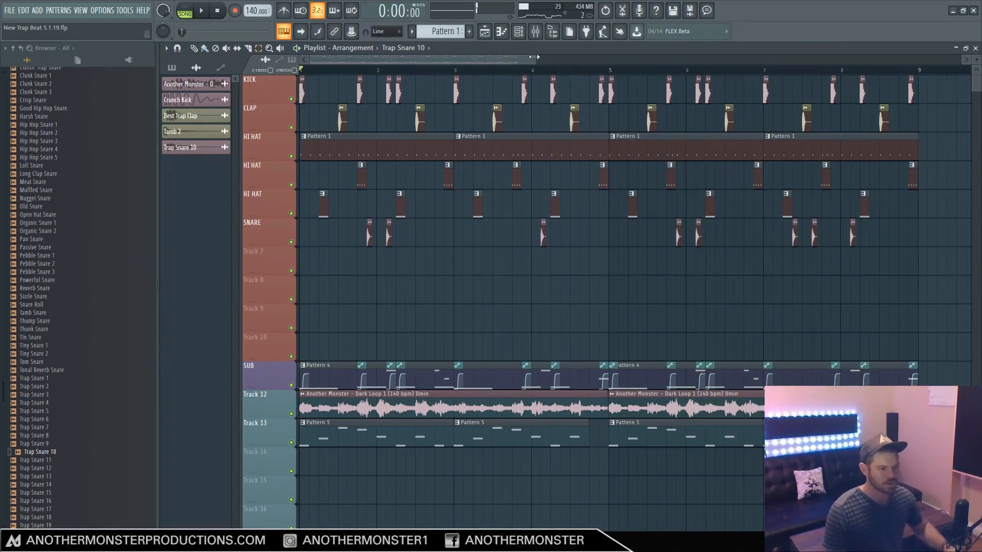
- Select every clip of the eight-bar arrangement and duplicate it repeatedly along the timeline
drag(528, 60, 565, 55)
drag(889, 89, 97, 453)
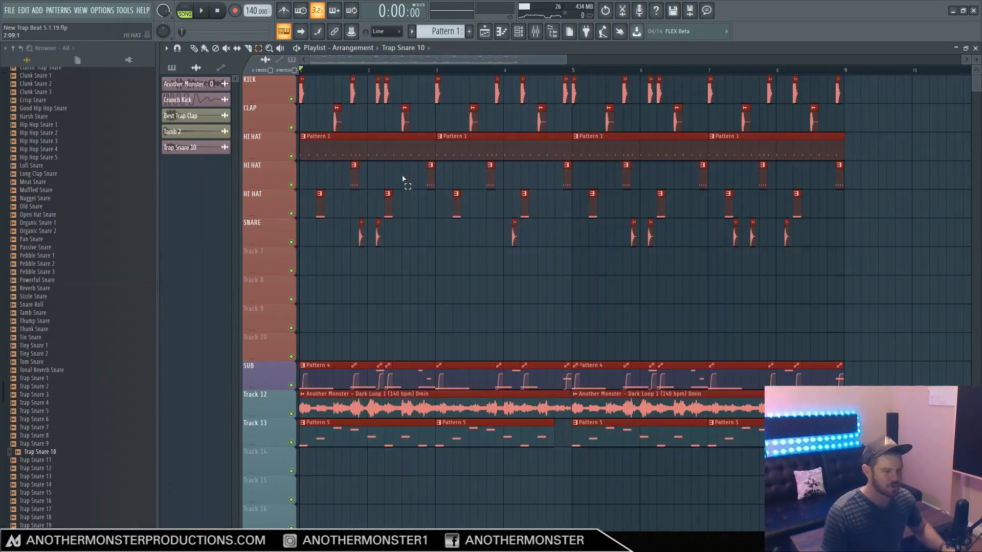
mouse_move(476, 60)
mouse_down()
mouse_move(680, 68)
mouse_move(789, 52)
mouse_move(441, 65)
mouse_move(570, 54)
mouse_move(465, 62)
mouse_up()
key(ctrl+b)
key(ctrl+b)
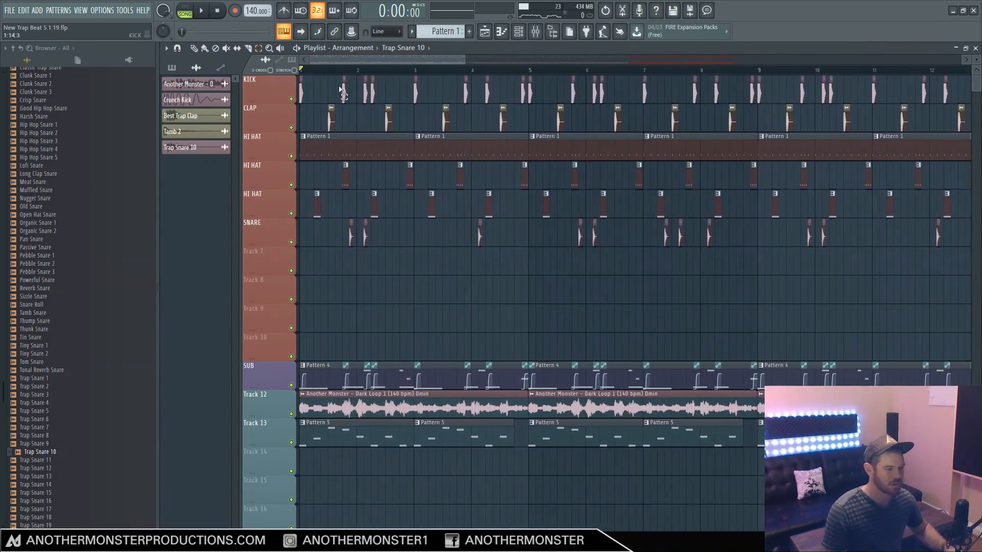
- Delete all the drum clips and SUB clips from bars 1 to 8 to leave a melody-only intro
drag(302, 95, 756, 257)
key(Delete)
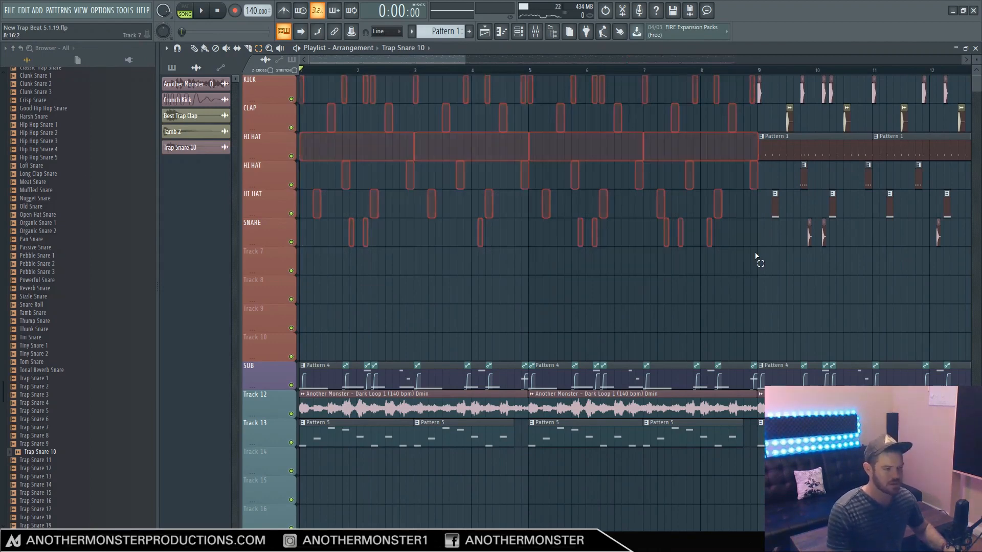
key(space)
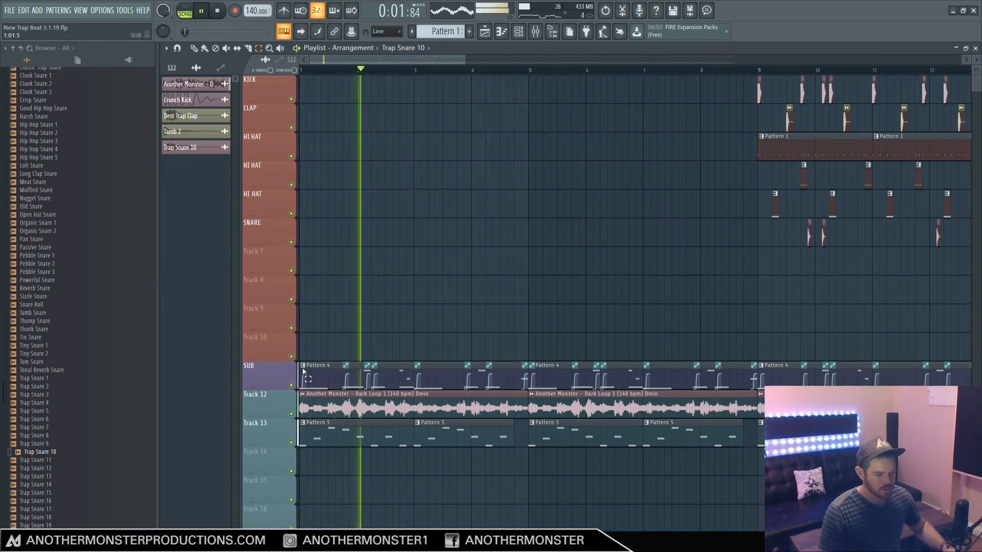
drag(302, 363, 756, 387)
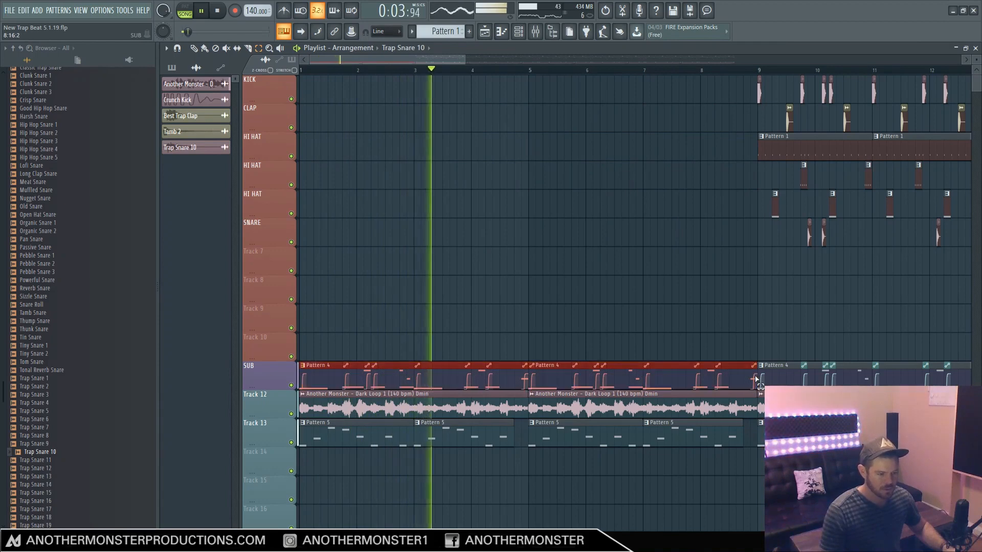
key(Delete)
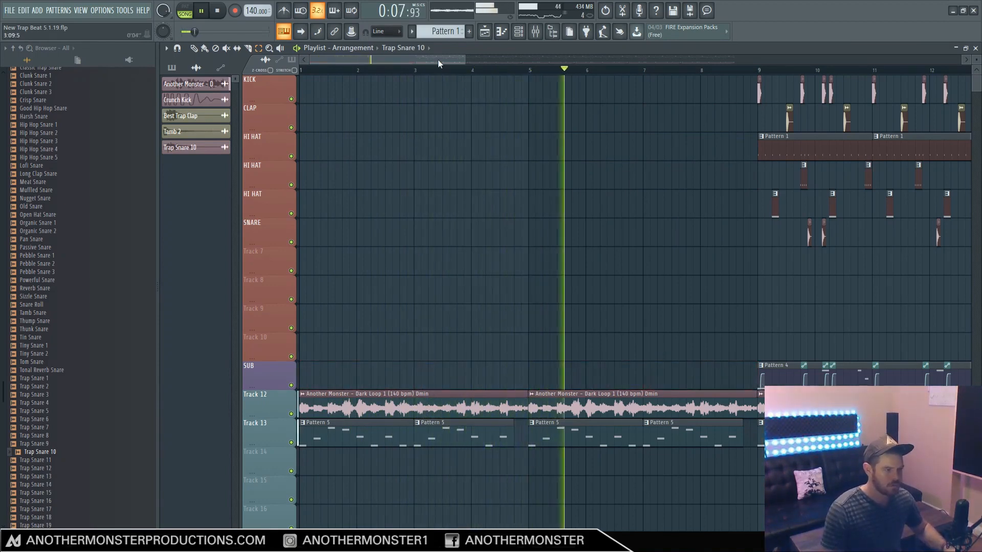
drag(438, 59, 488, 61)
click(220, 13)
- Add Cymbal 2 from the Monster Samples Vol. 1 cymbals and crashes to Track 7 at bar 9, and play it
scroll(51, 299, up, 15)
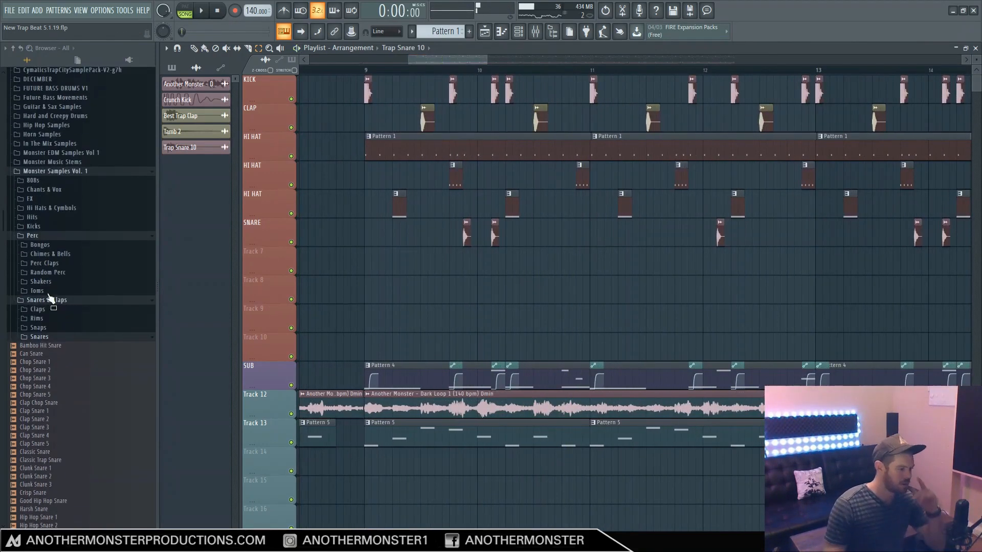
click(44, 302)
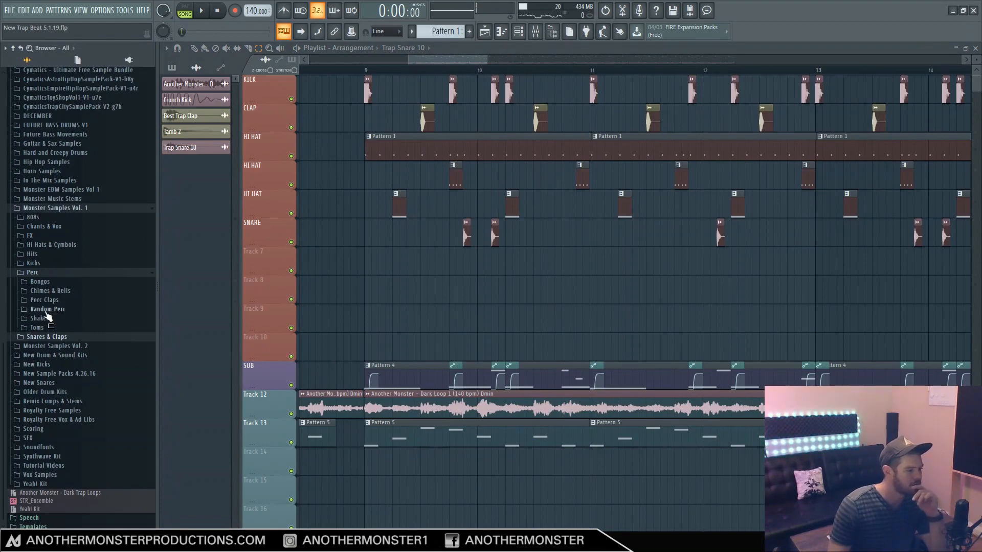
click(31, 332)
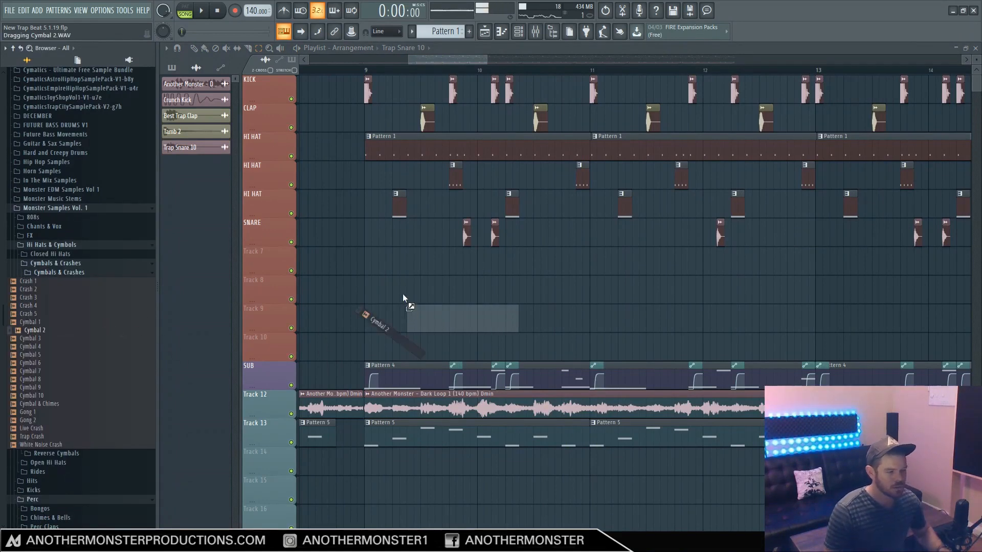
drag(403, 298, 367, 260)
key(space)
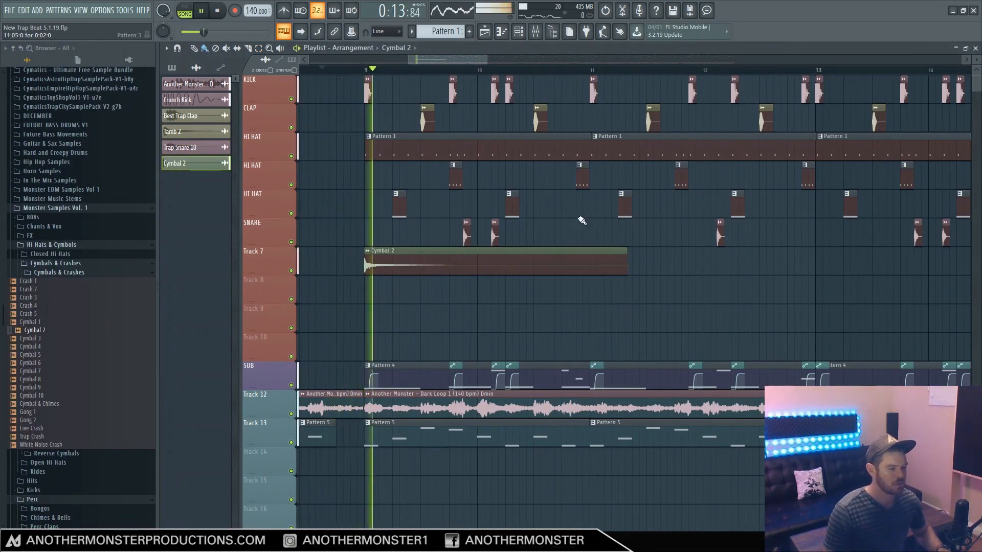
- Lower the Cymbal 2 channel's volume and place a second Cymbal 2 clip on Track 7 at bar 17
click(366, 251)
click(392, 289)
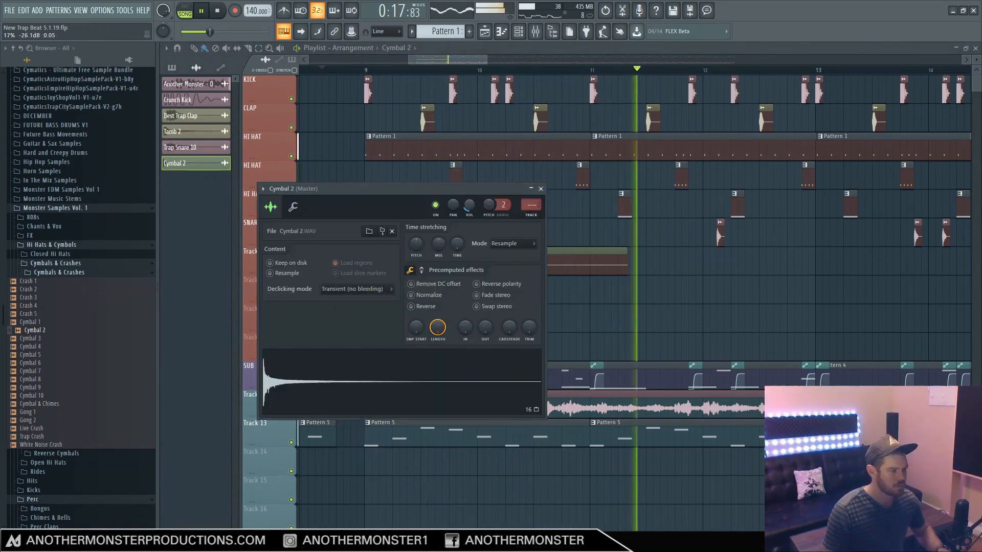
drag(465, 61, 578, 60)
click(620, 260)
- Rename playlist Track 7, which holds the cymbal clips, to CRASH
right_click(266, 250)
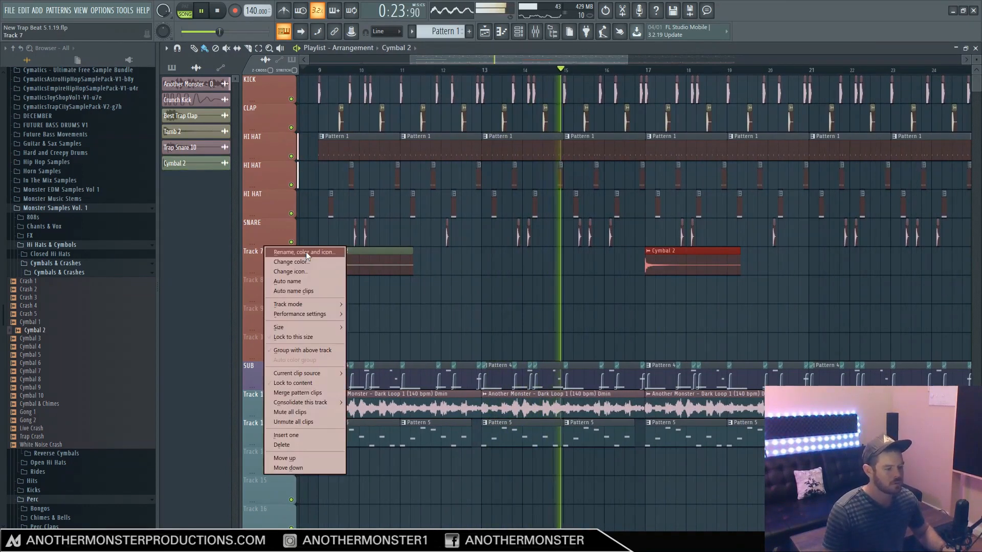
click(305, 251)
text(CRASH)
key(Return)
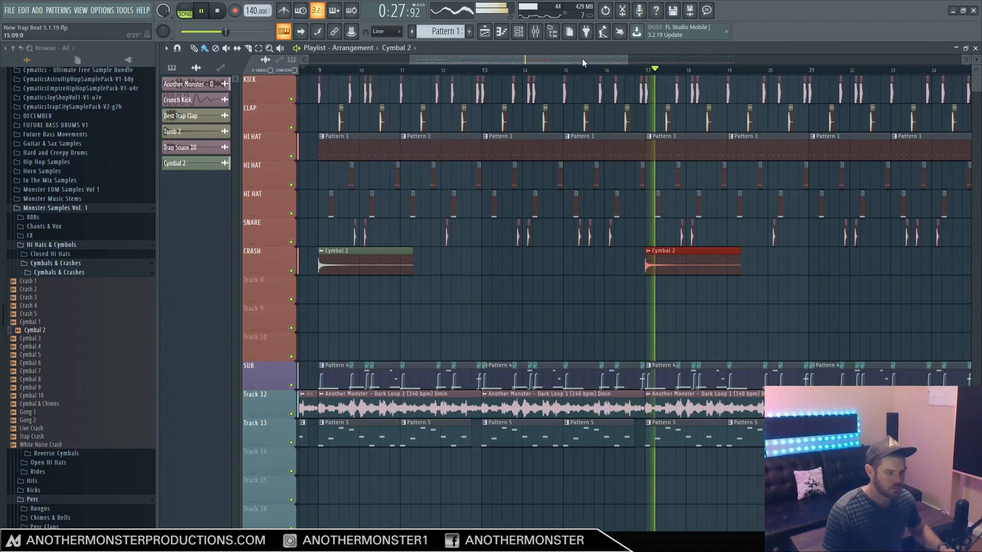
- Add Trap Siren 2 from the Monster Samples Vol. 1 FX sirens to Track 8 at bar 9
drag(582, 58, 670, 61)
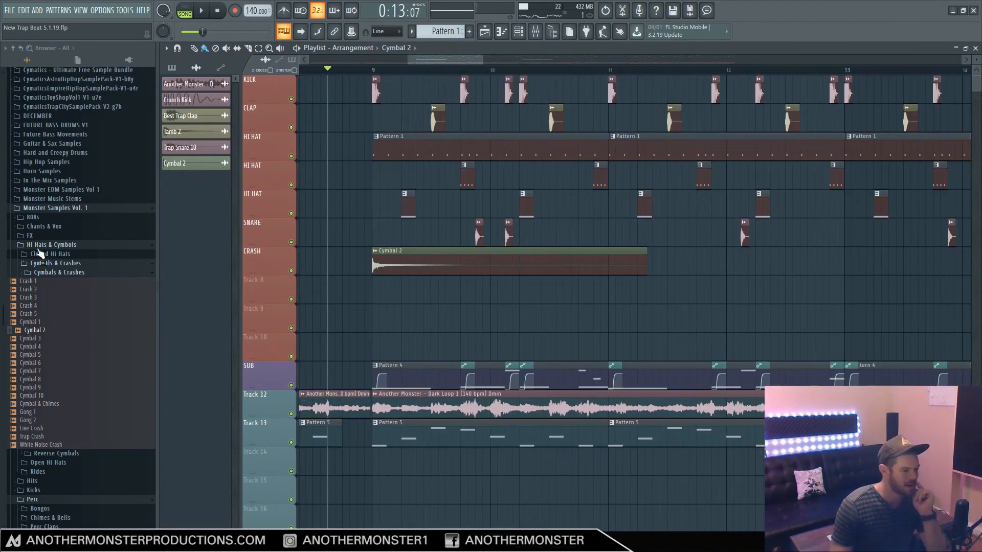
click(39, 249)
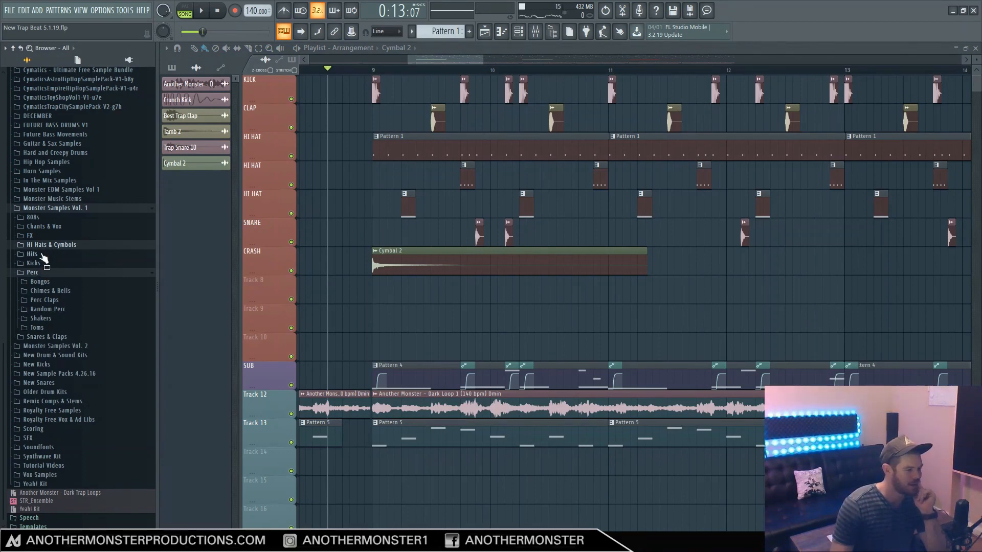
click(41, 237)
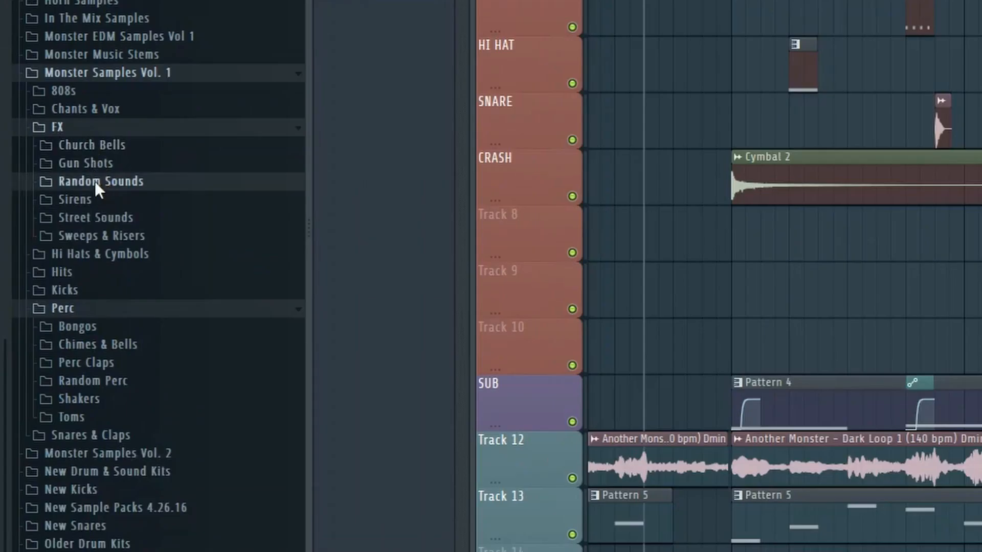
click(94, 181)
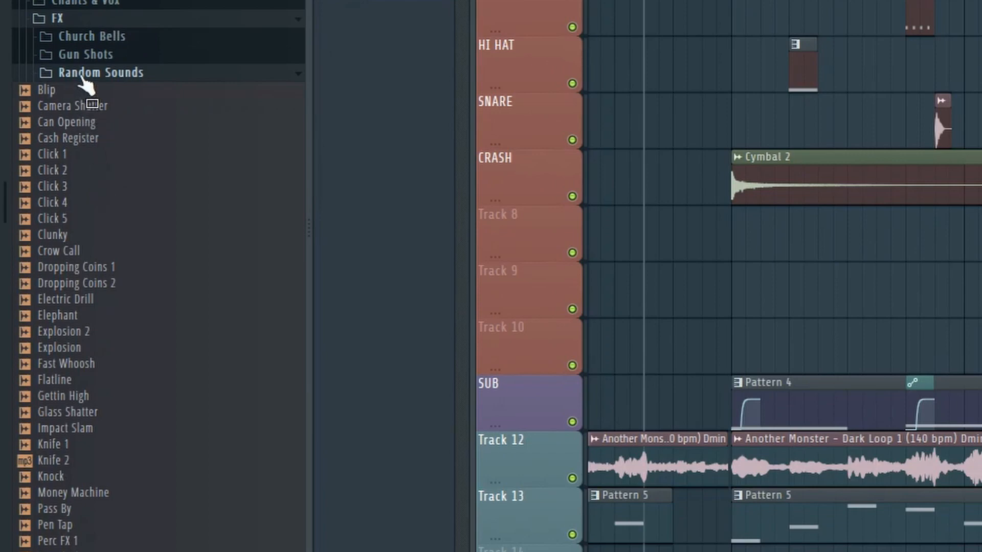
click(87, 74)
click(87, 92)
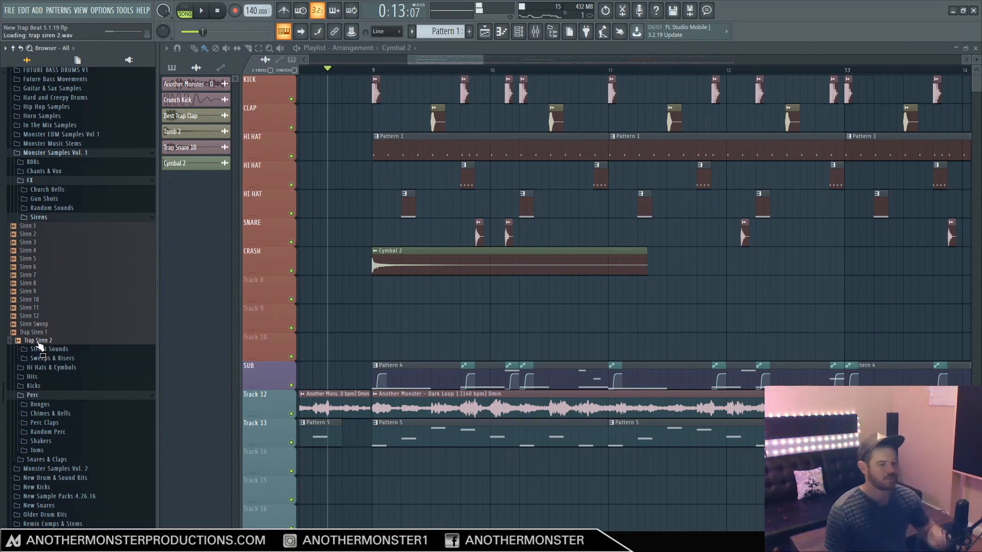
drag(40, 347, 398, 295)
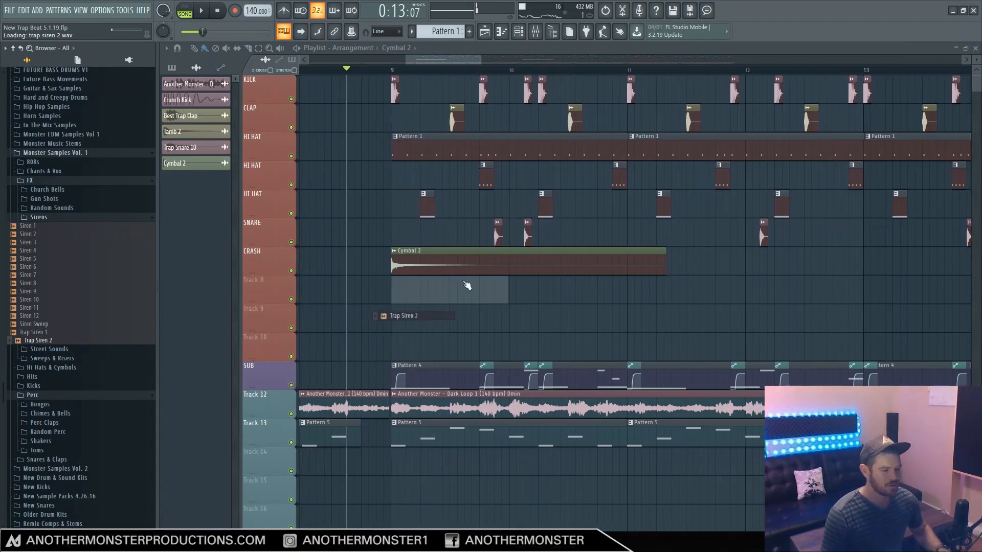
- Lower the Trap Siren 2 sample's time-stretching pitch by 300 cents and play it from just before bar 9
click(394, 280)
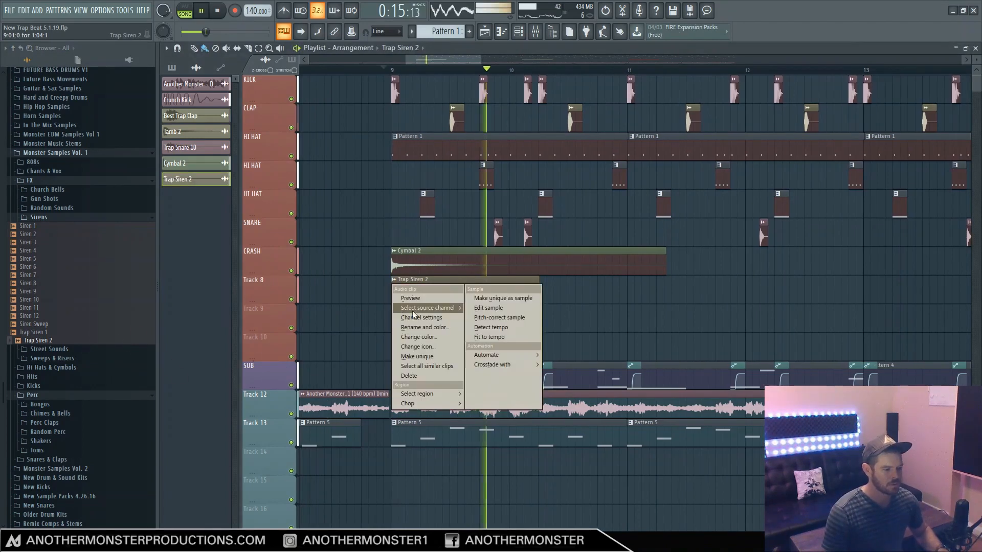
click(413, 317)
drag(323, 151, 323, 163)
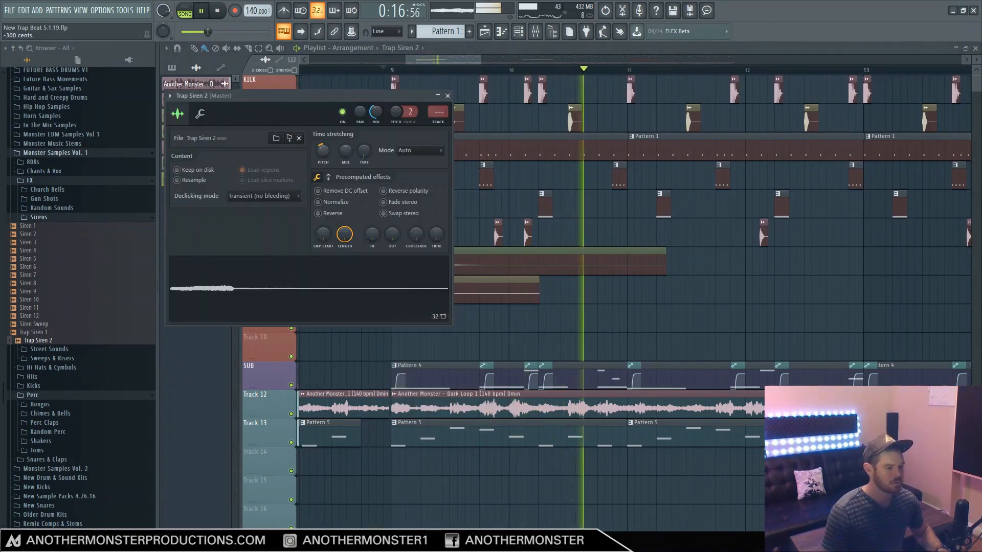
click(342, 69)
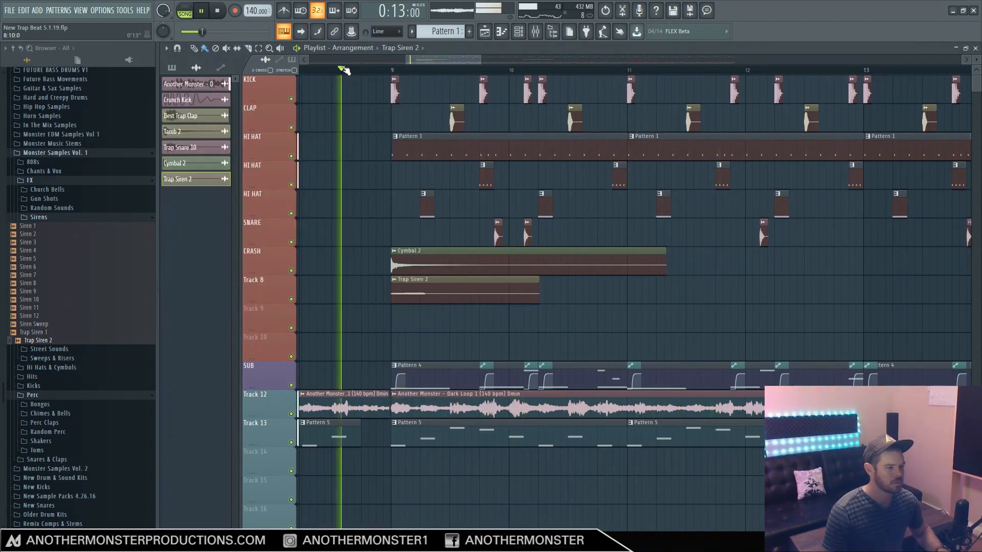
click(394, 279)
click(412, 325)
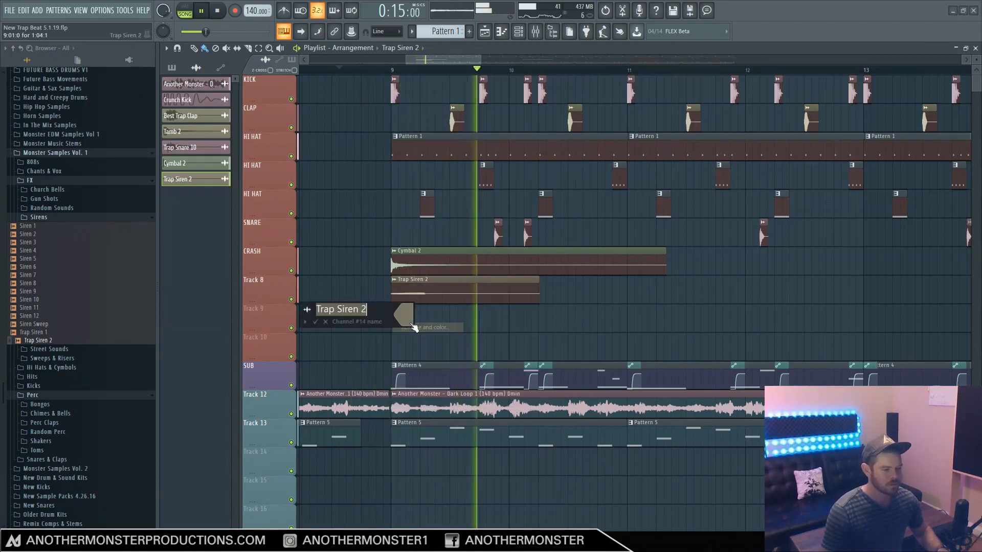
key(Escape)
- Set the Trap Siren 2 channel's volume to 41%
click(394, 279)
click(413, 317)
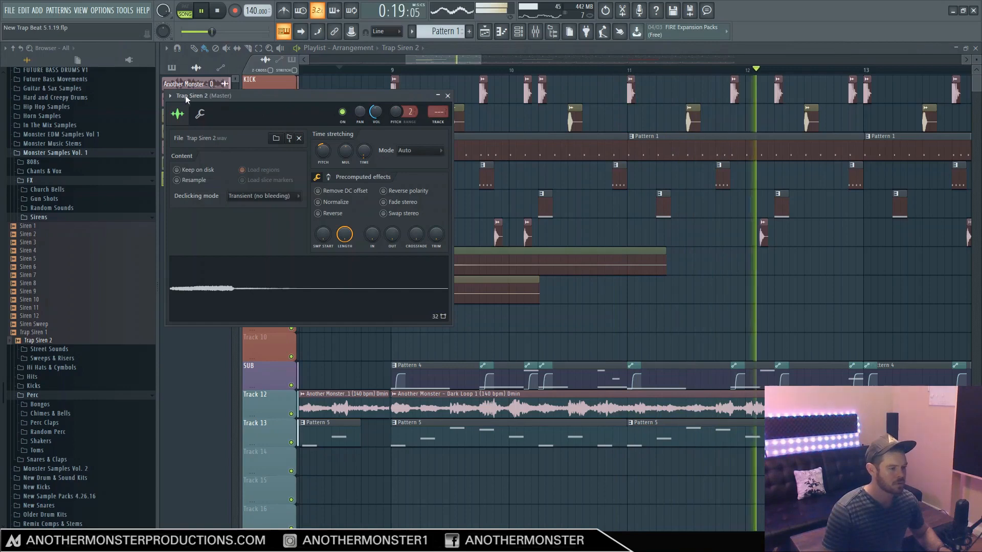
drag(375, 118, 375, 130)
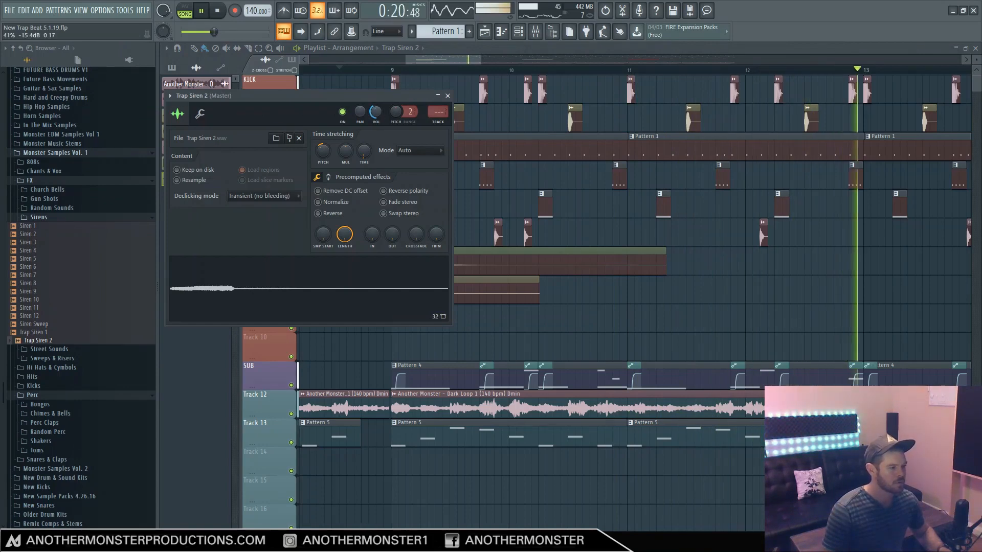
- Route Trap Siren 2 to a free mixer track and add Fruity Delay 2 with ping-pong feedback and an adjusted feedback volume
click(170, 96)
click(318, 131)
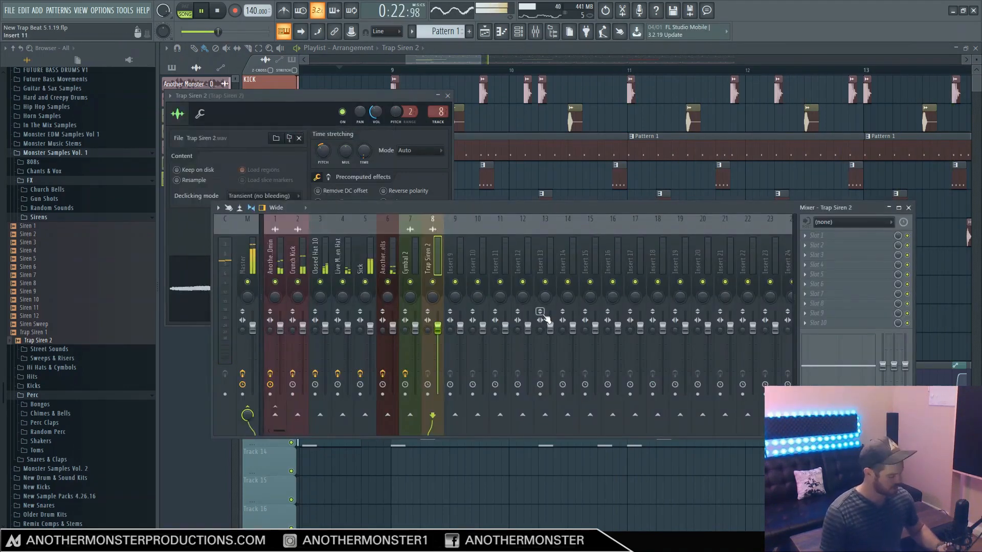
click(843, 239)
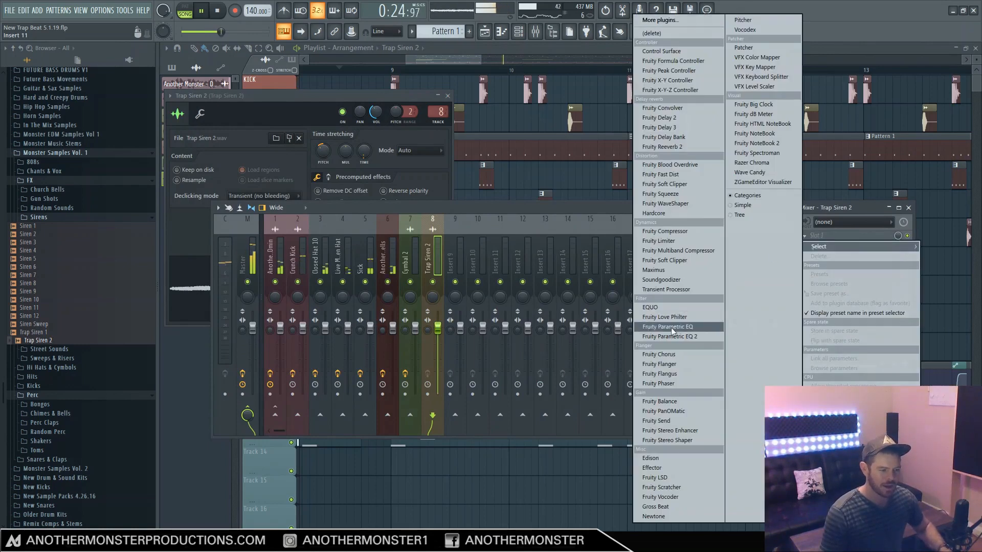
click(659, 118)
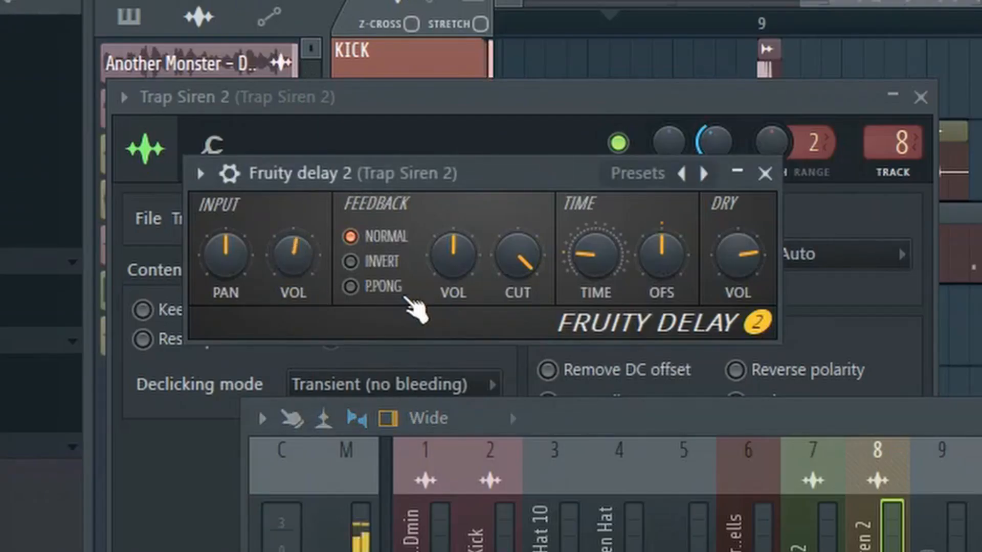
click(404, 295)
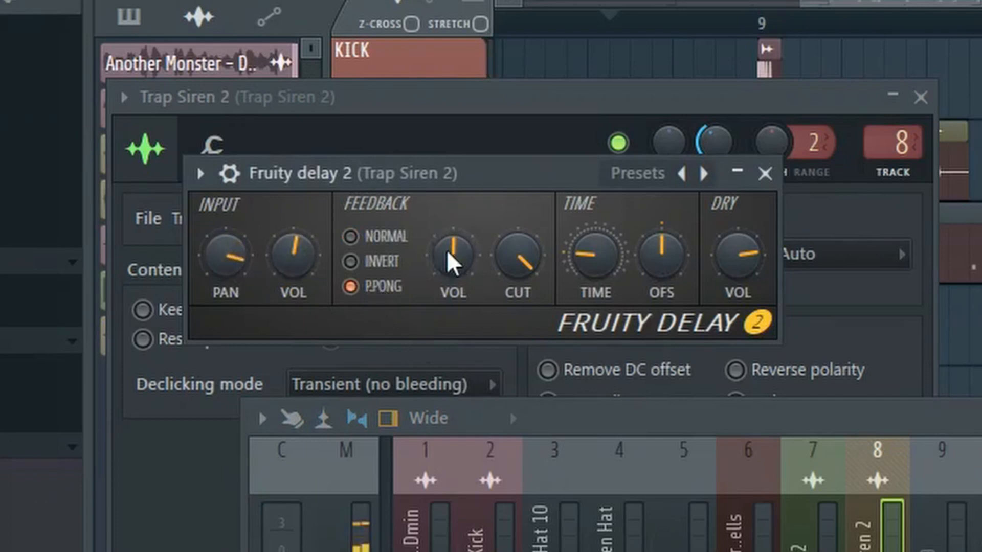
drag(454, 259, 453, 246)
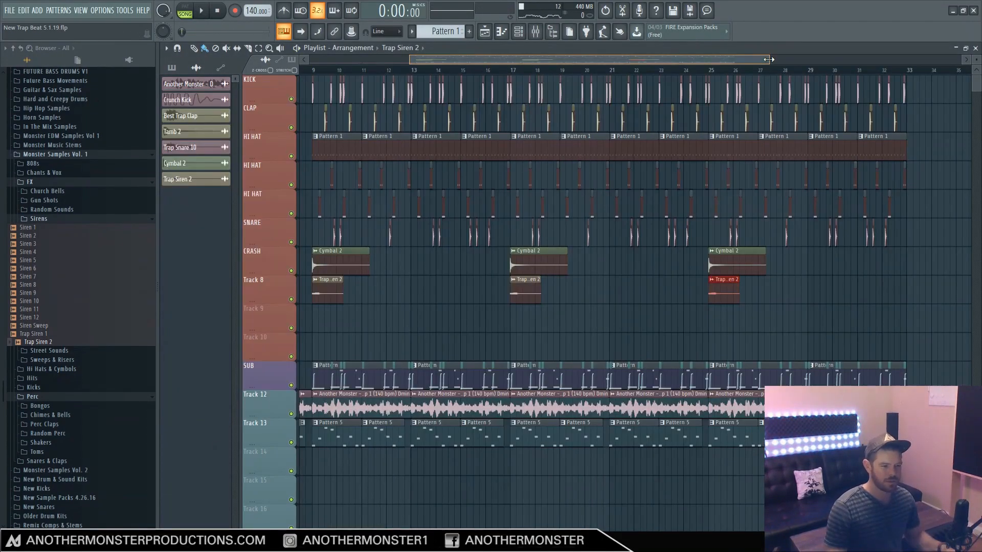
- Play the arrangement around bar 9 to hear the crash and siren with the drums, and stop playback
drag(768, 59, 463, 60)
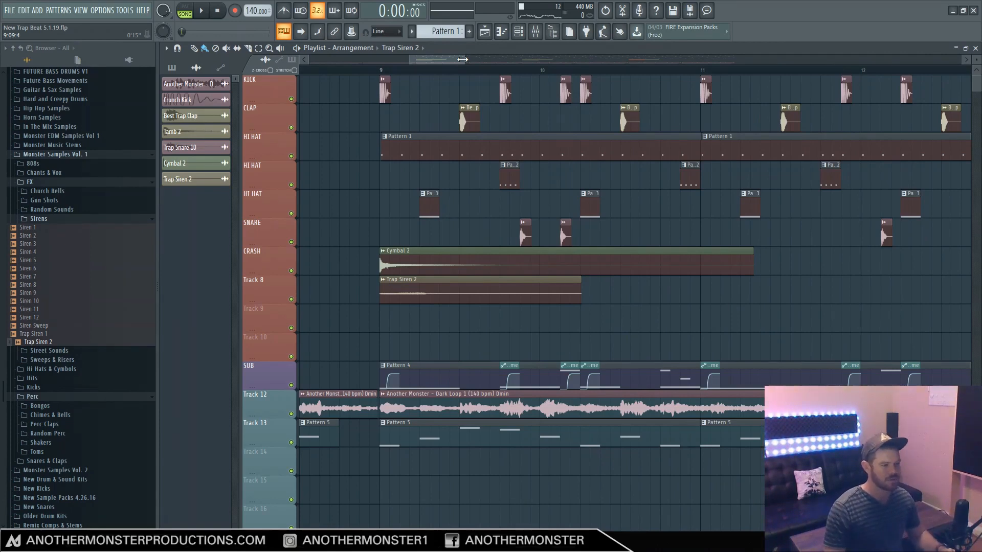
mouse_move(462, 59)
mouse_down()
mouse_move(588, 59)
mouse_move(462, 60)
mouse_up()
key(space)
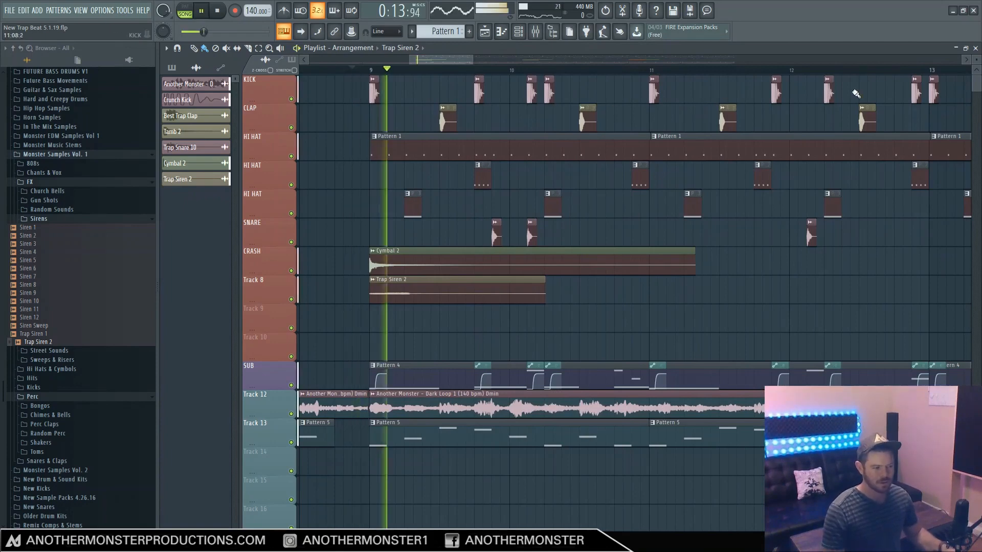
mouse_move(473, 59)
mouse_down()
mouse_move(574, 58)
mouse_move(483, 59)
mouse_up()
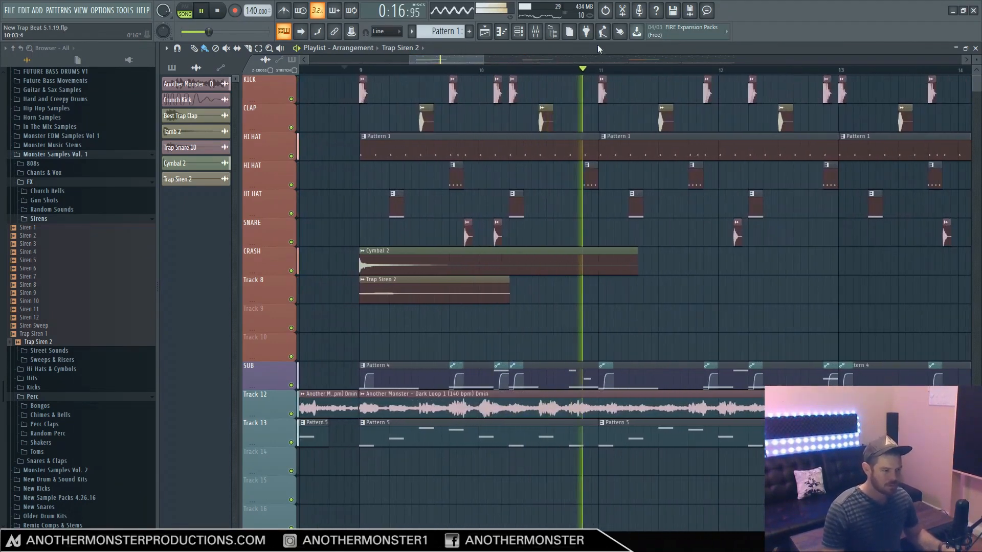
click(219, 11)
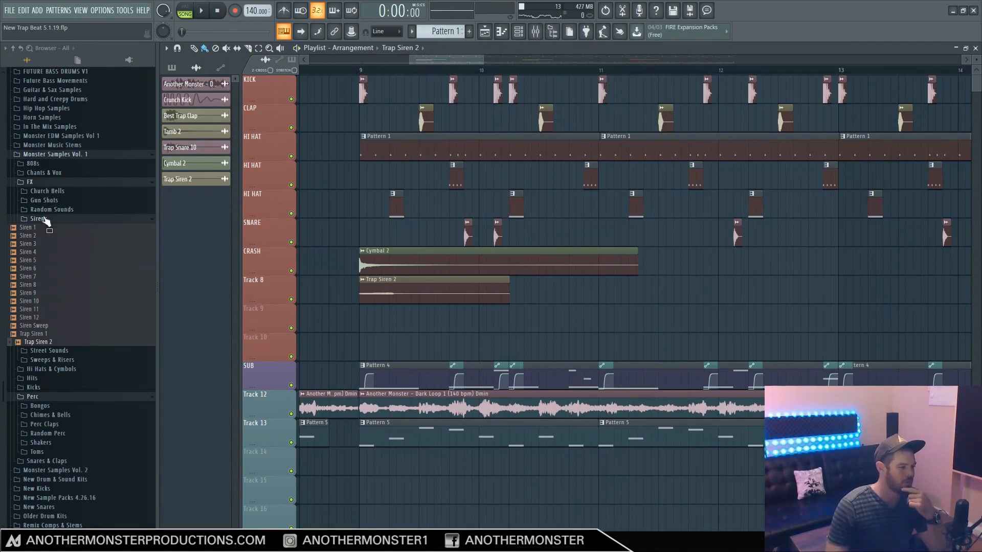
- Add Vox Stab 8 from the Monster Samples Vol. 1 random vox samples to Track 9 at bar 9
click(38, 219)
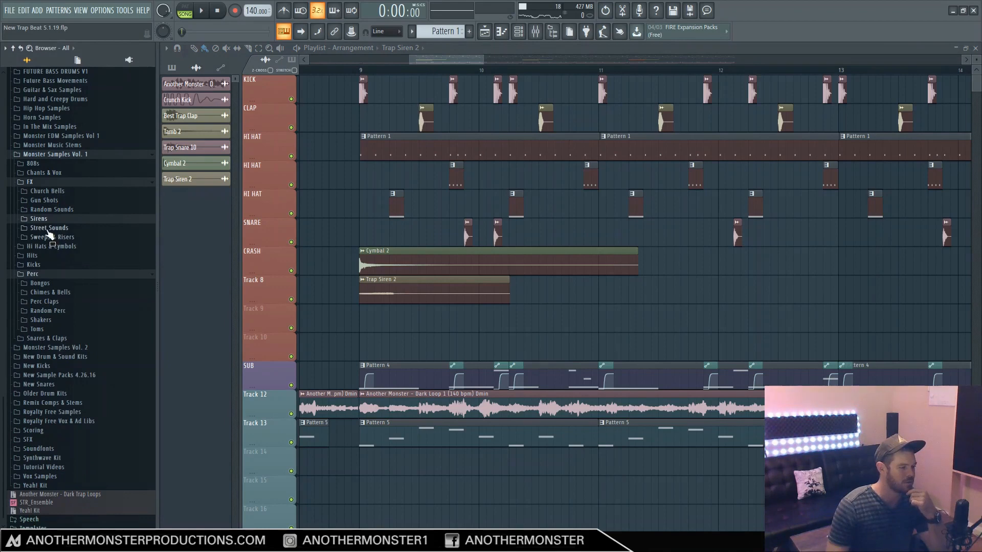
click(47, 229)
click(50, 229)
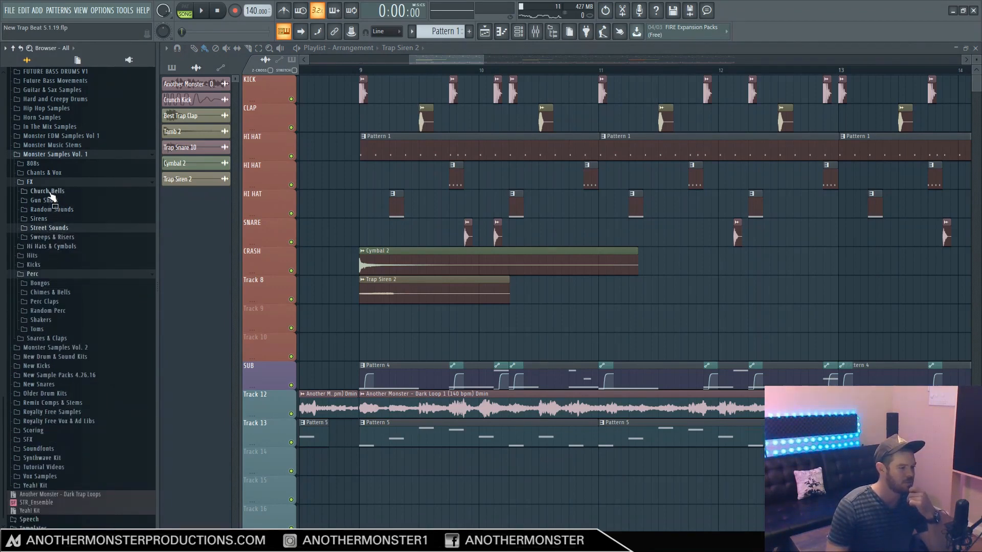
click(43, 172)
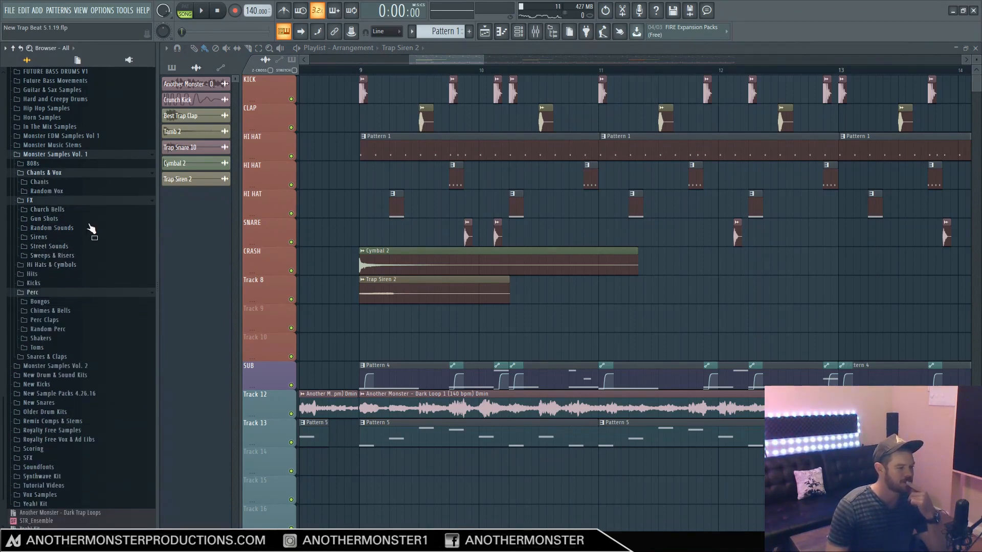
click(49, 190)
click(41, 314)
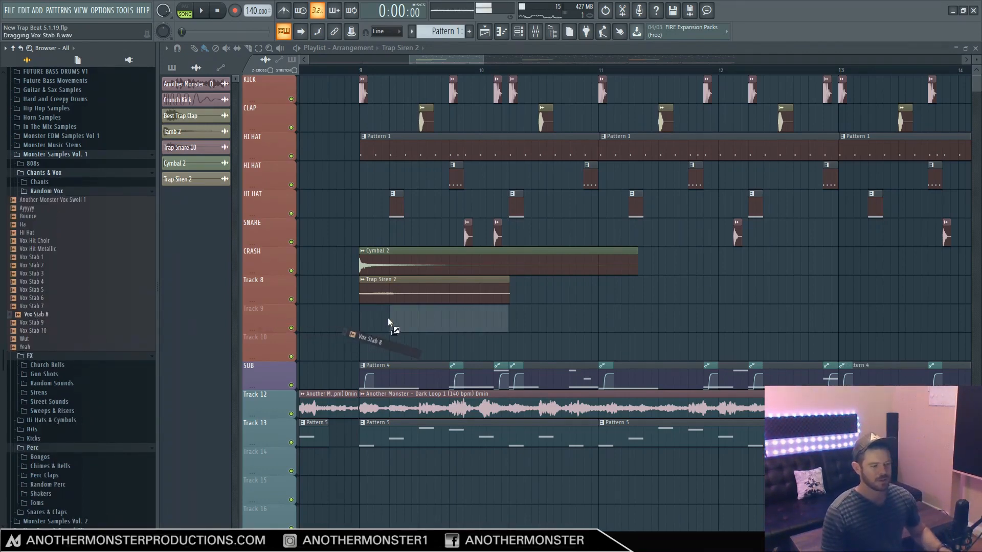
drag(362, 325, 362, 322)
- Adjust the Vox Stab 8 sample's time-stretching pitch during playback and replay it from just before bar 9
key(space)
click(362, 308)
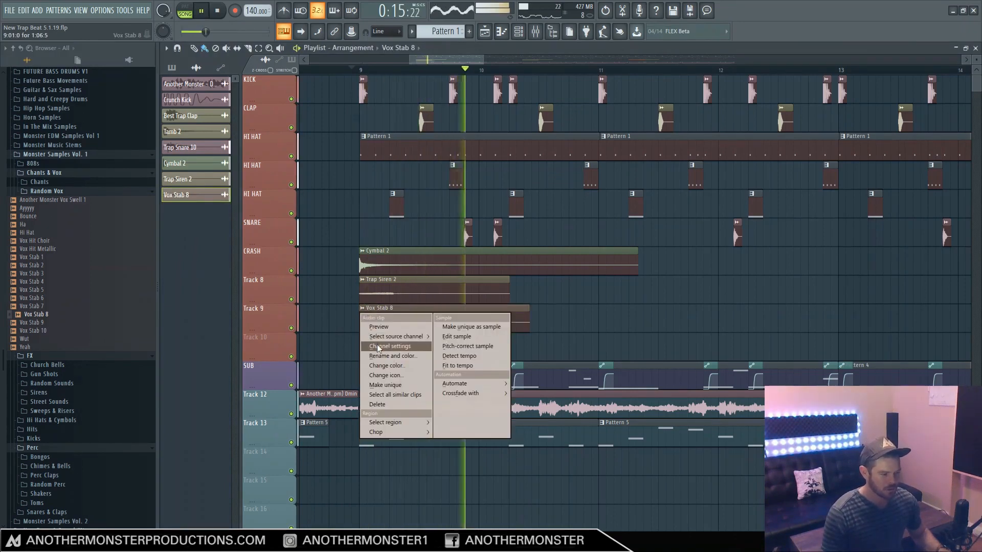
click(390, 346)
drag(336, 165, 336, 157)
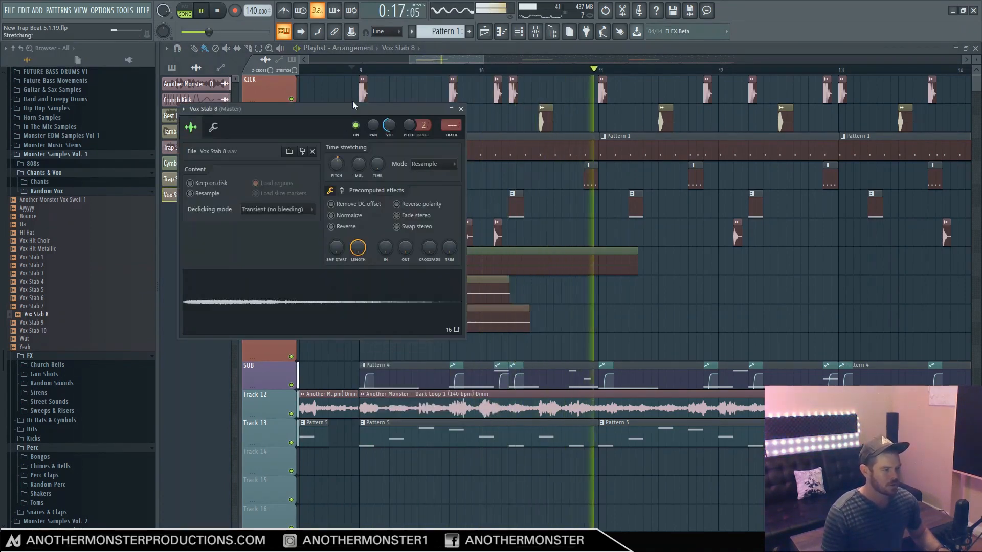
click(352, 72)
- Set the Vox Stab 8 channel's volume to 31% and stop playback
click(362, 309)
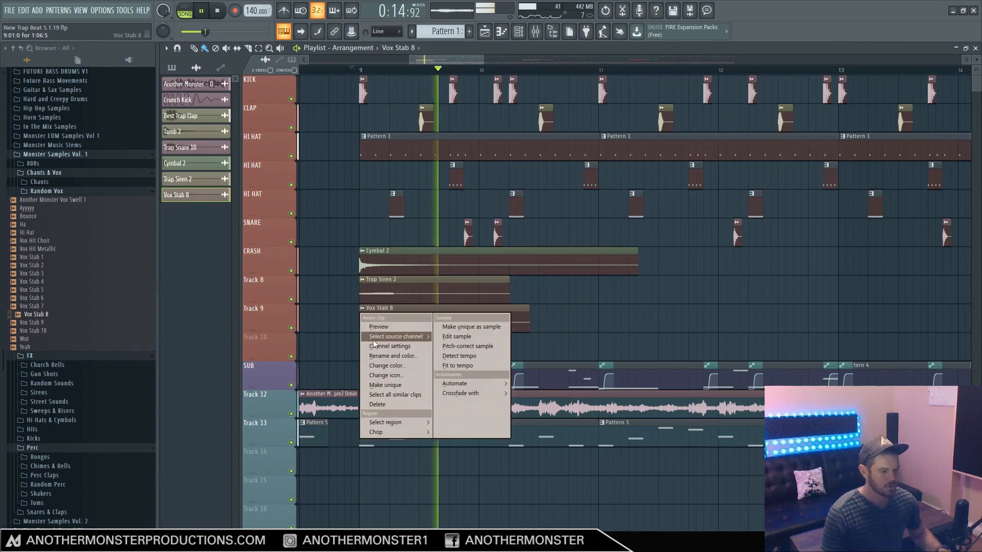
click(384, 344)
drag(389, 125, 389, 151)
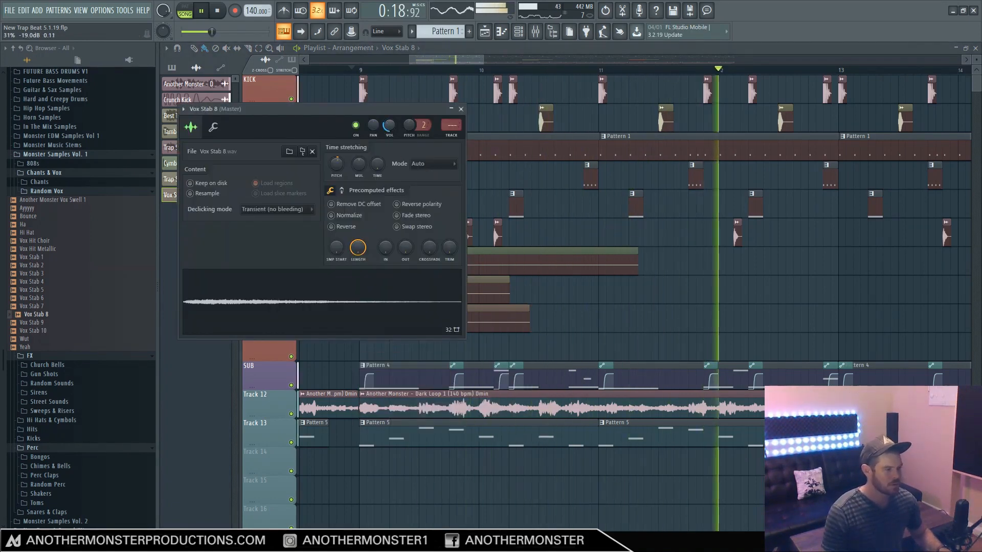
key(space)
- Route the Vox Stab 8 channel to a free mixer track
click(359, 307)
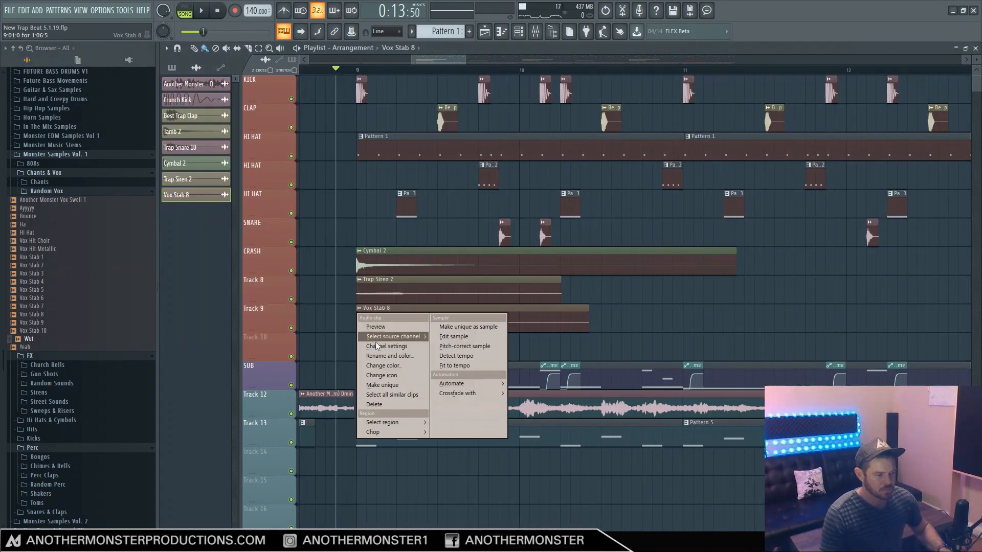
click(377, 346)
click(184, 109)
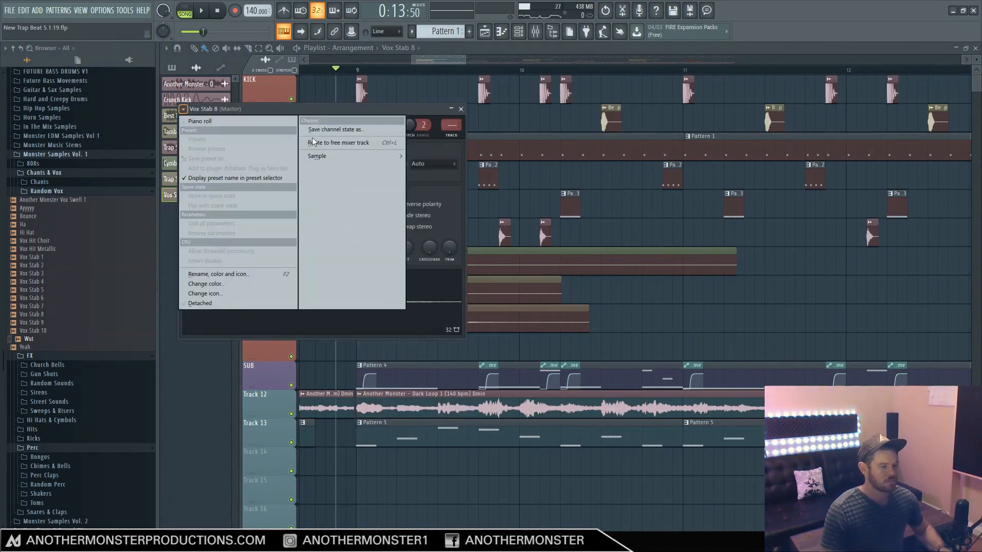
click(314, 142)
- Add Fruity Parametric EQ 2 with its band 1 low shelf at -18 dB, plus Fruity Reeverb 2, to the Vox Stab 8 mixer track
click(846, 236)
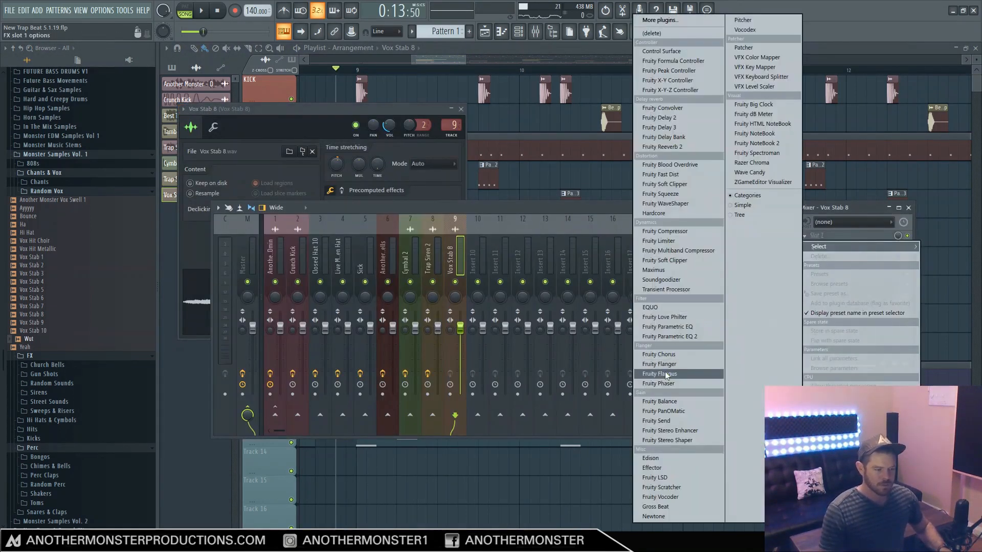
click(669, 336)
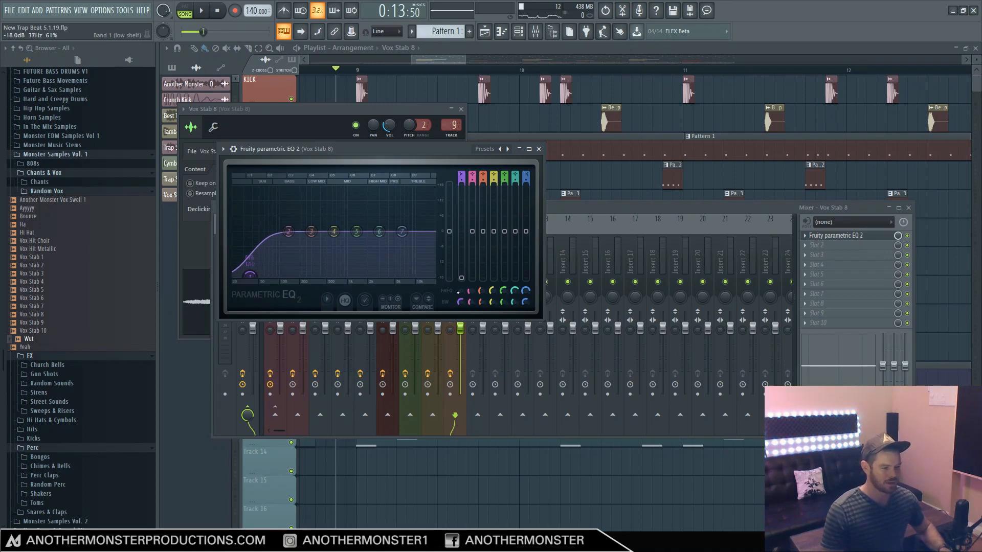
click(840, 246)
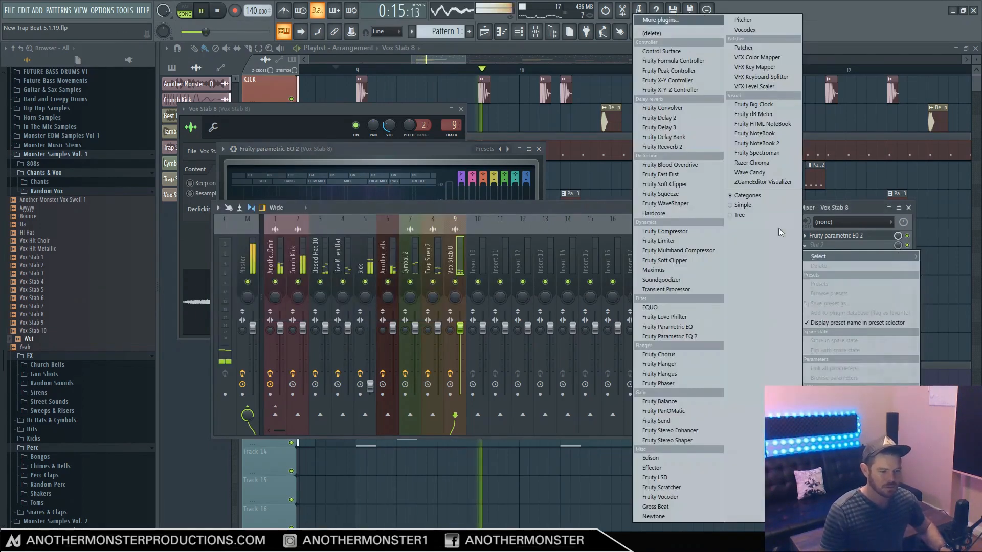
click(670, 146)
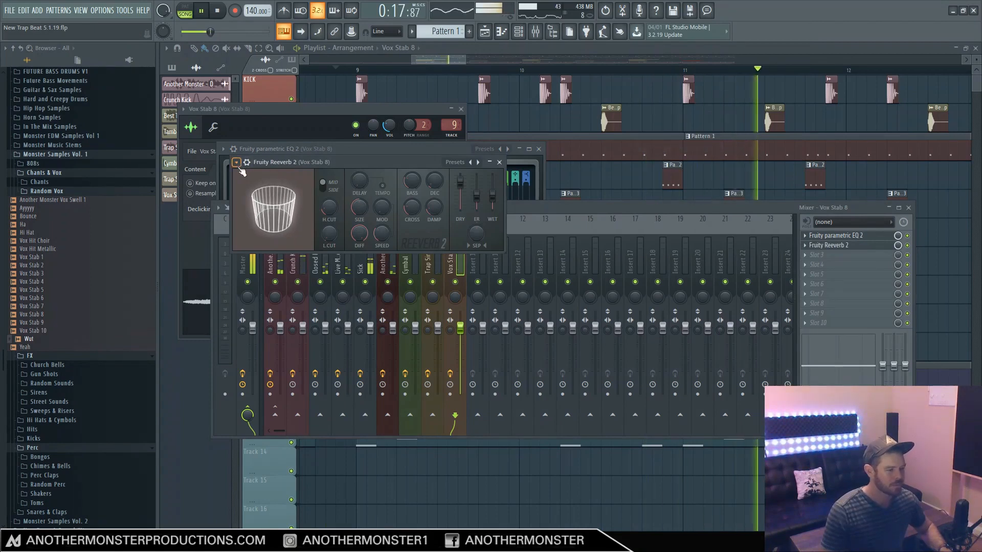
- Load The Venue preset in the Vox Stab 8 track's Fruity Reeverb 2 and replay from just before bar 9
click(237, 163)
mouse_move(336, 213)
click(370, 247)
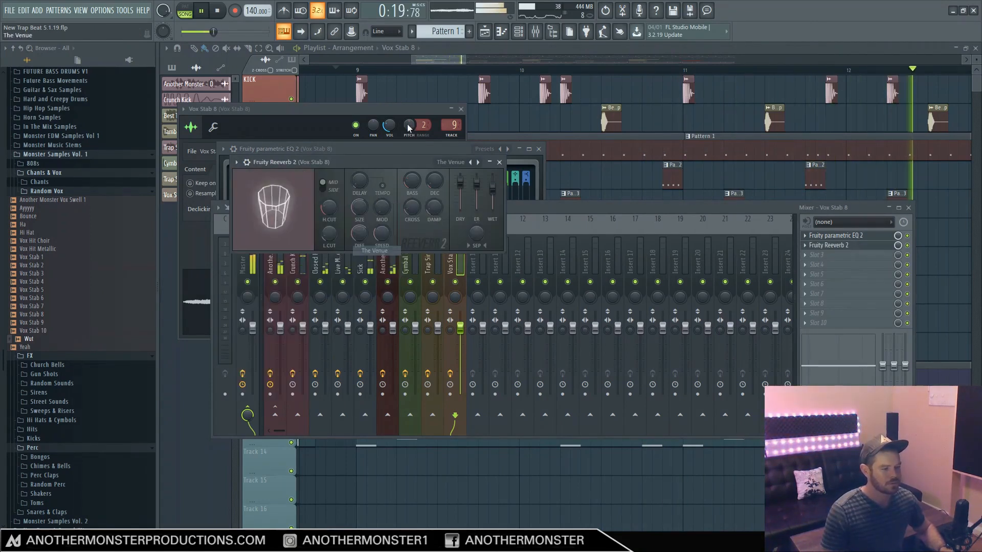
click(342, 70)
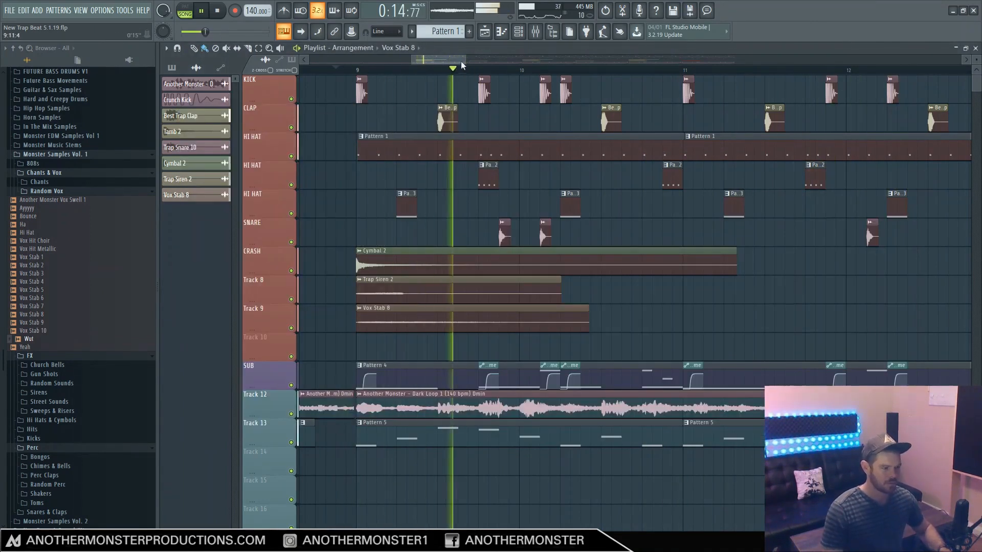
- Browse the Monster Samples Vol. 1 snares and preview Classic Trap Snare for the section around bar 24
drag(464, 61, 527, 60)
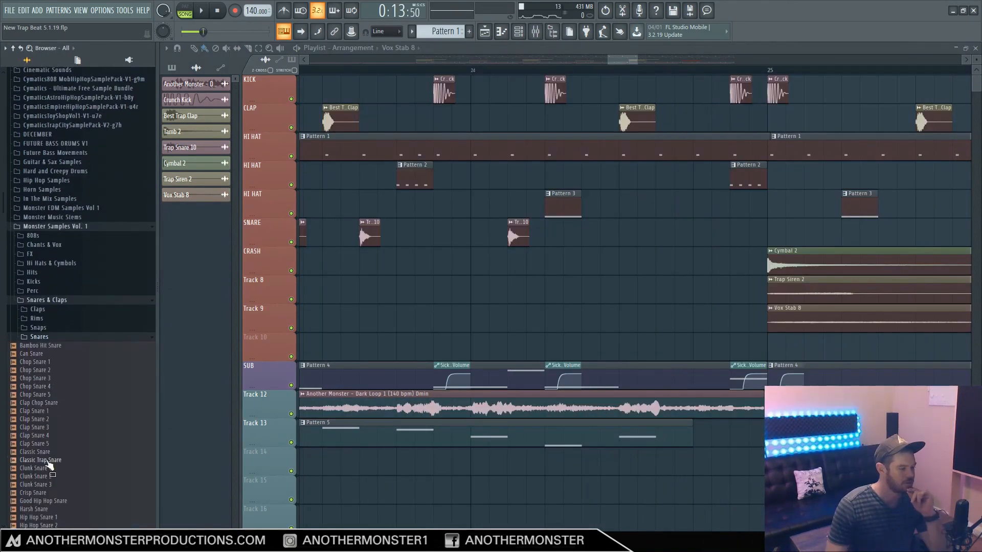
scroll(50, 465, down, 10)
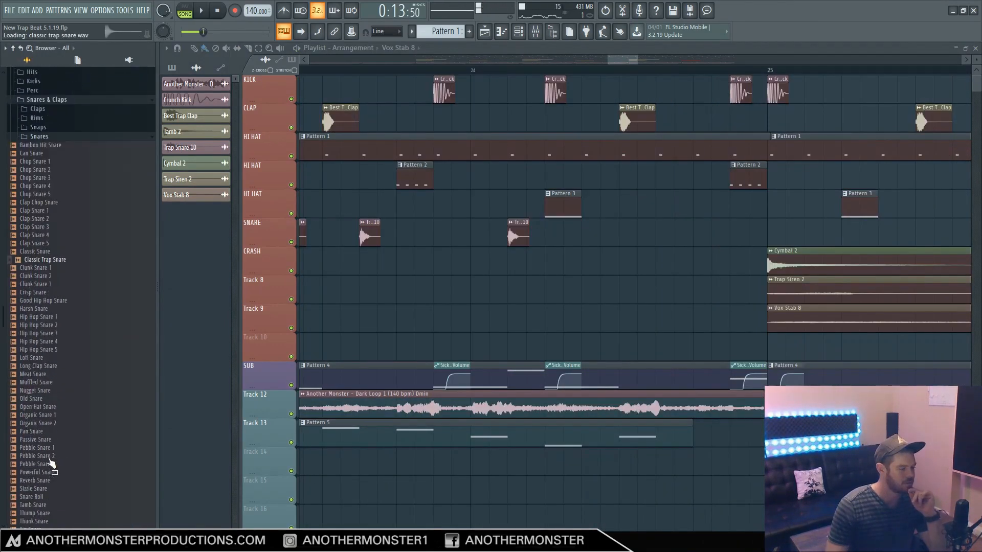
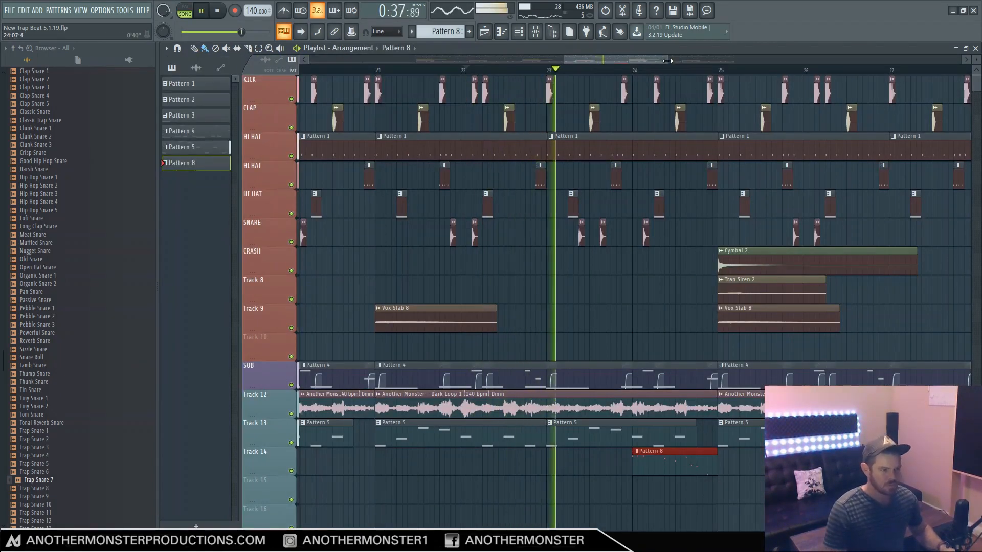
- Add a second Pattern 8 clip on Track 15 ahead of bar 24 and save the project
drag(666, 60, 616, 60)
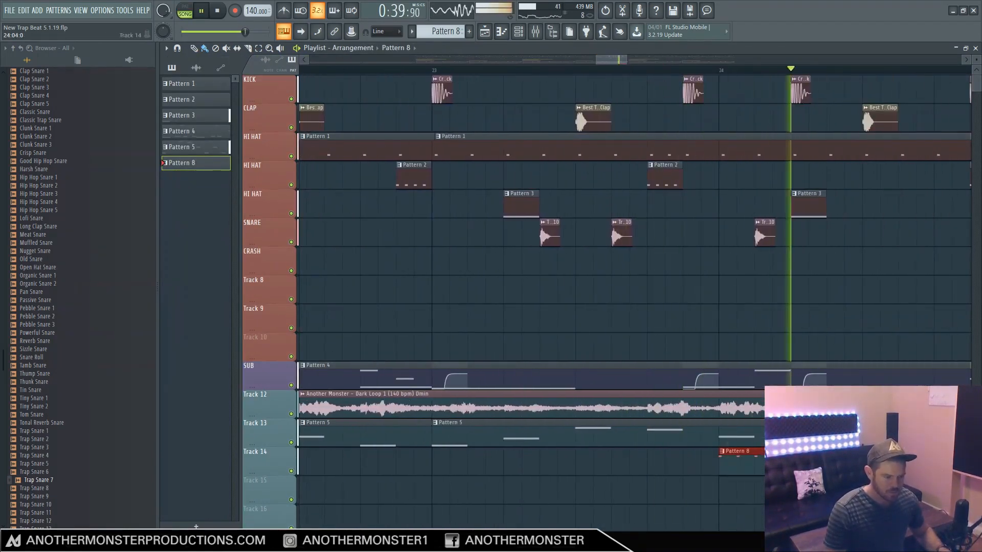
scroll(624, 448, down, 3)
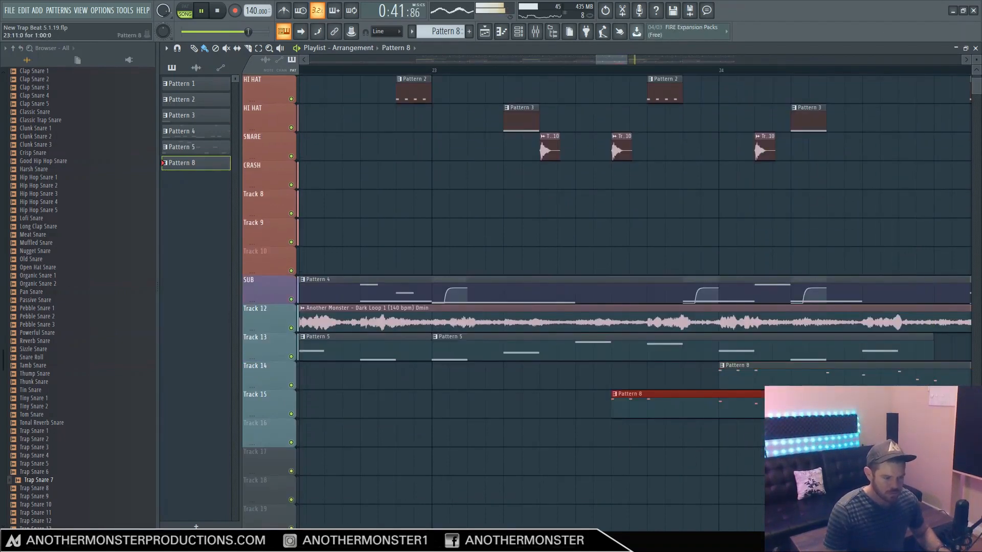
key(ctrl+s)
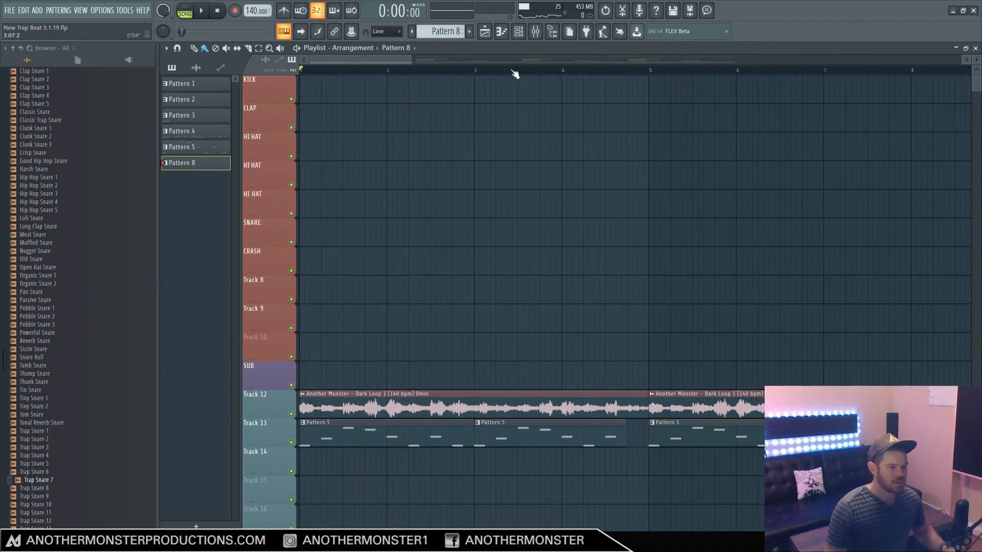
- Add Gross Beat to the dark melody loop's mixer track and load its Momentary preset
click(535, 32)
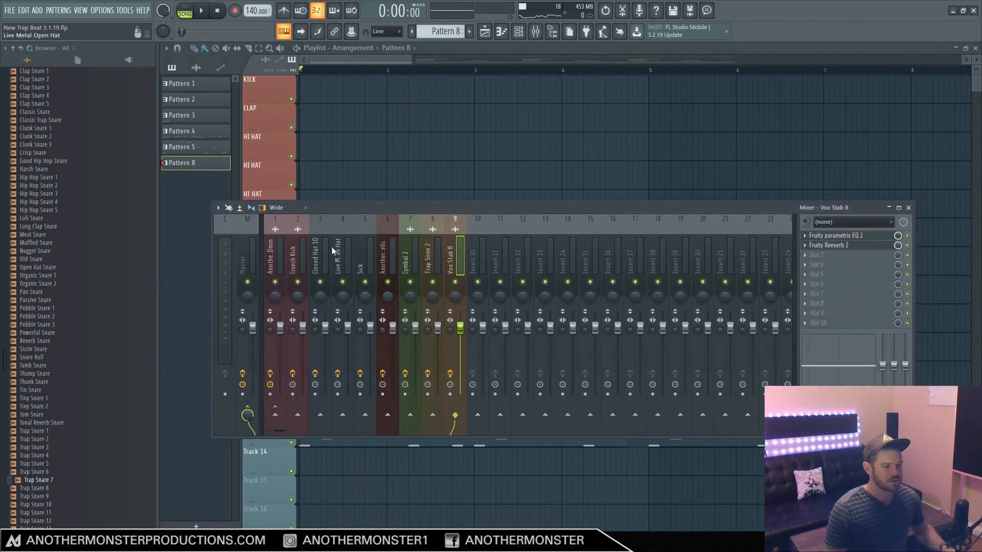
click(839, 259)
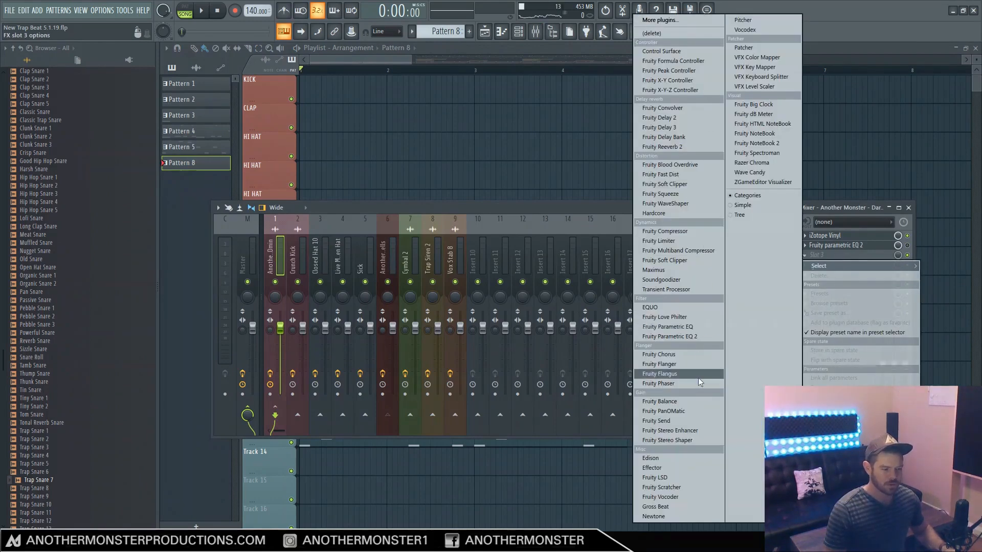
click(655, 506)
click(119, 23)
mouse_move(164, 95)
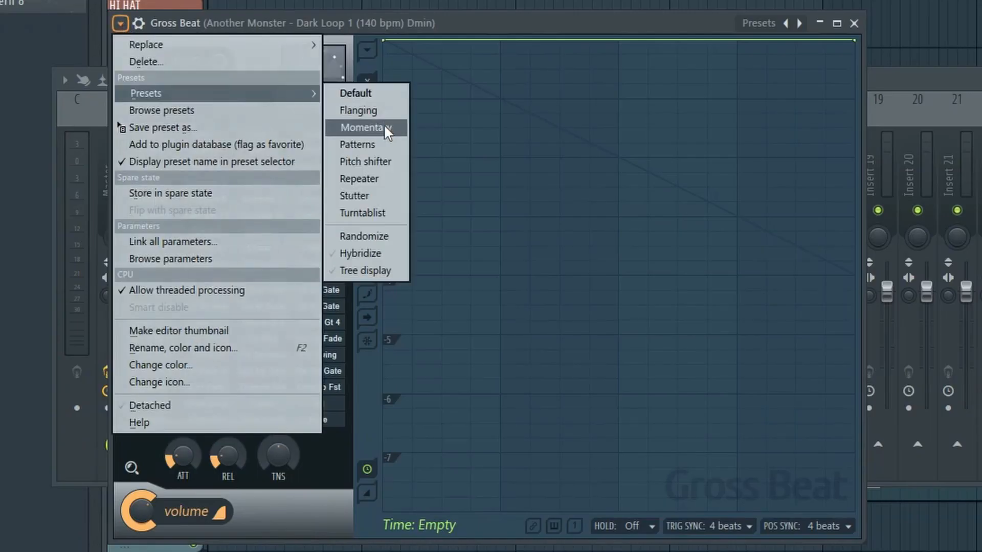
click(383, 128)
- Set Gross Beat's time effect to Vinyl On, preview it, and return to the playlist
drag(504, 179, 541, 144)
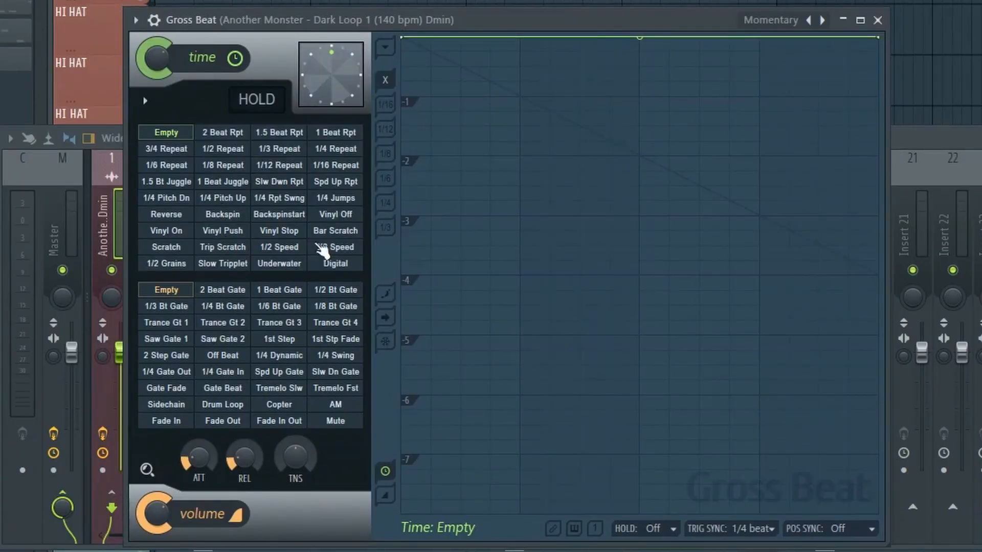
click(162, 233)
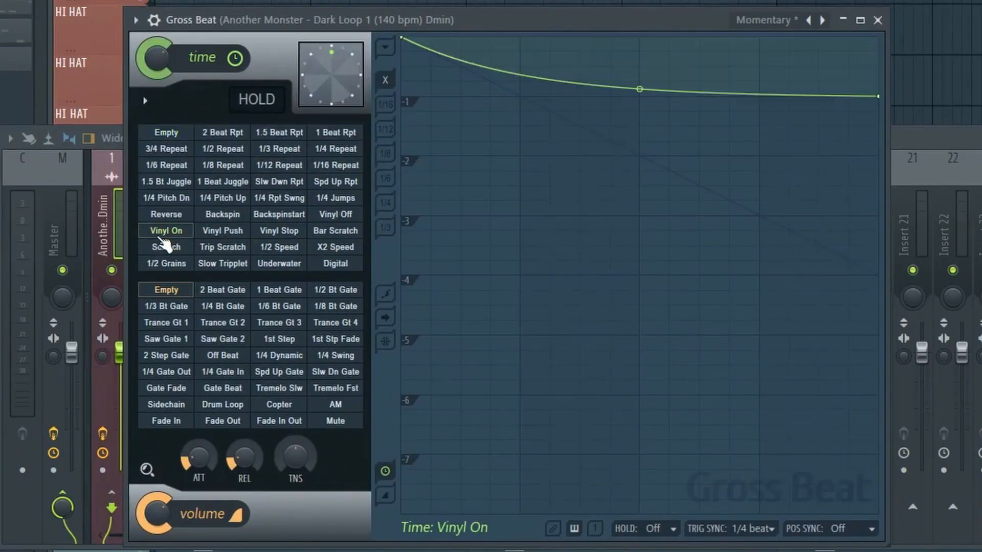
key(space)
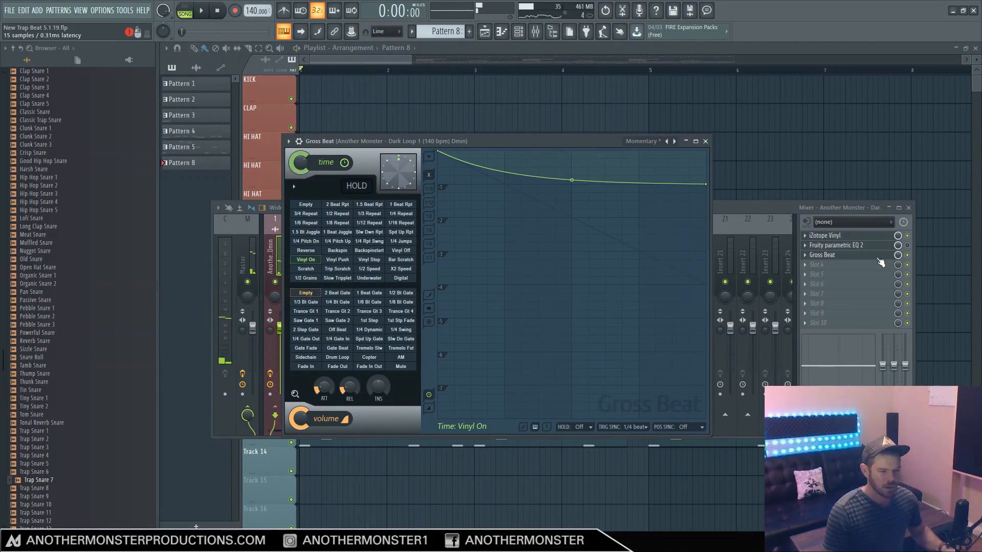
key(F12)
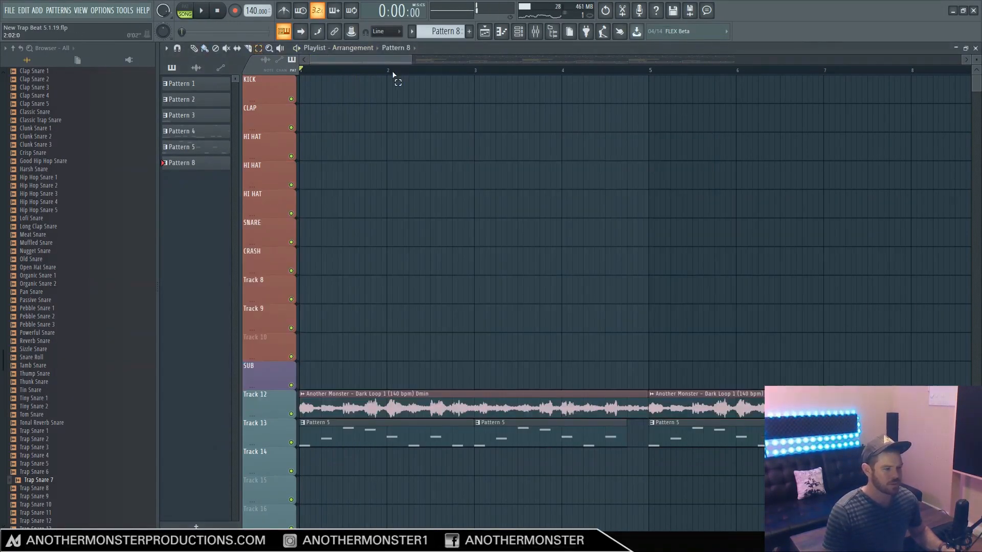
- Create an automation clip for the Gross Beat mix level over bars 1 and 2
drag(471, 73, 180, 75)
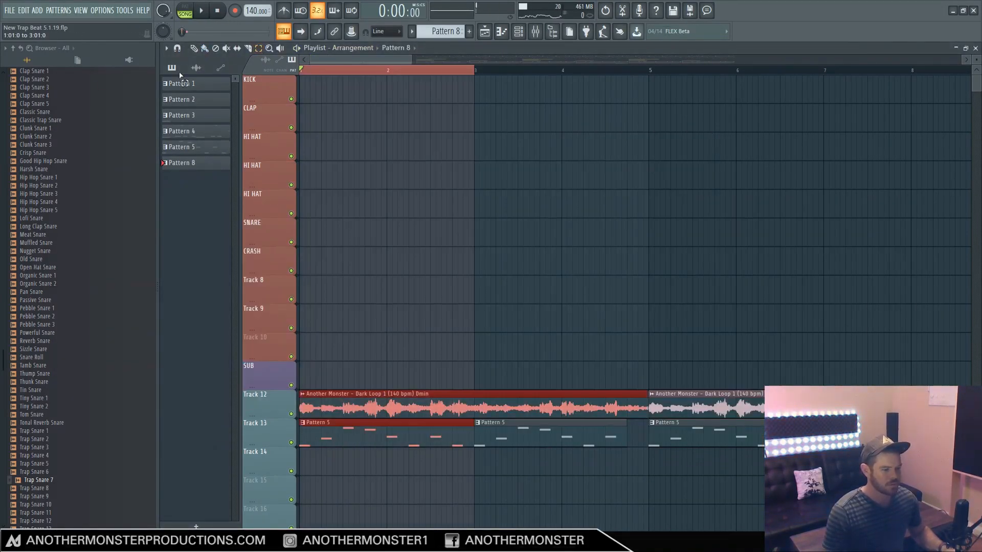
click(540, 33)
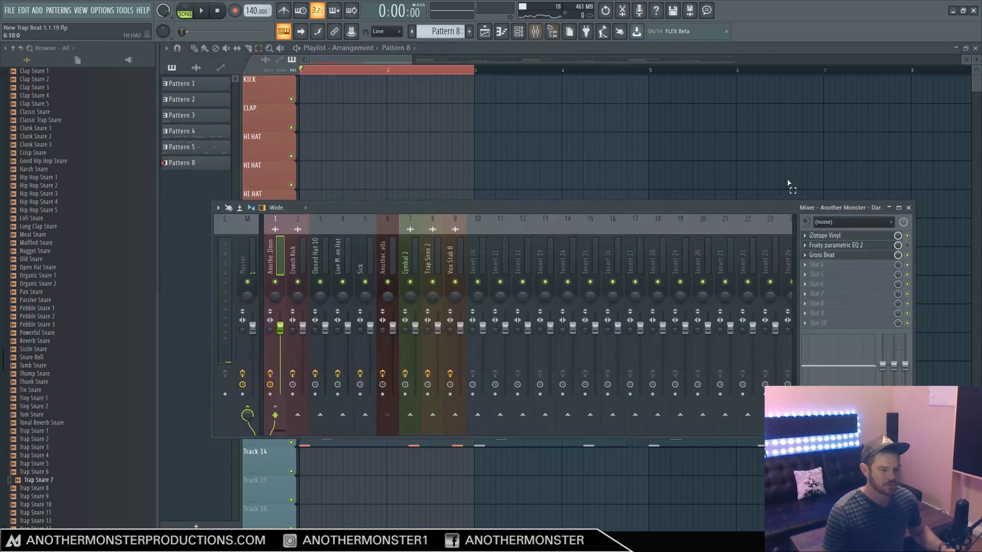
right_click(896, 256)
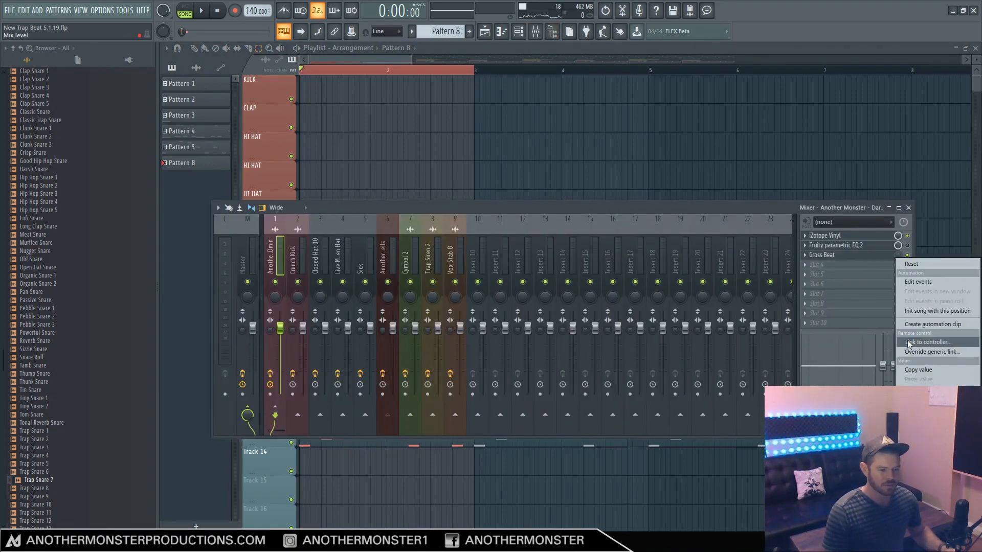
click(911, 325)
click(231, 58)
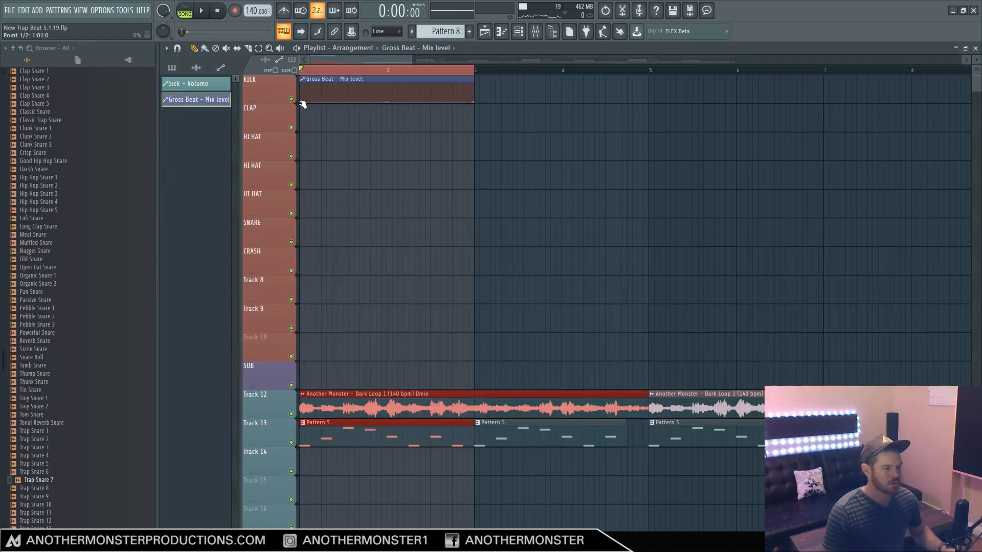
- Shape the Gross Beat automation to start high and fall off by bar 2, then move it over the loop on Track 12
drag(301, 102, 262, 19)
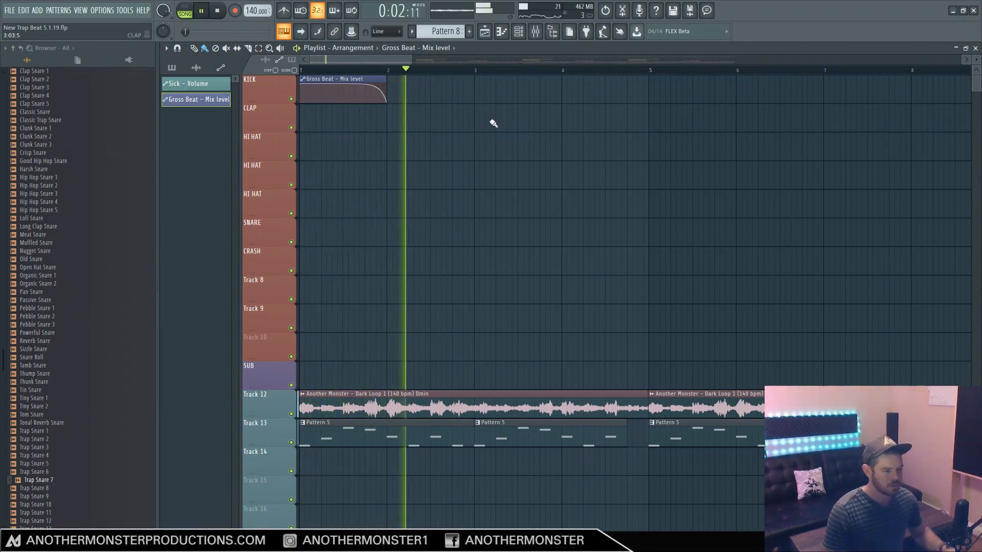
drag(301, 97, 301, 394)
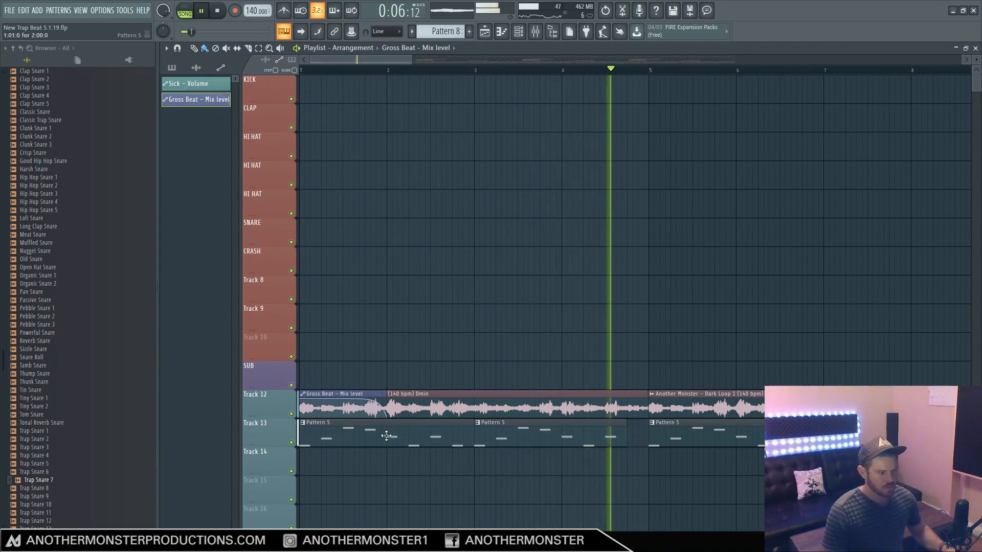
key(space)
- Add a second Gross Beat with the Momentary preset to the dark melody loop's mixer track
scroll(553, 95, right, 5)
click(534, 32)
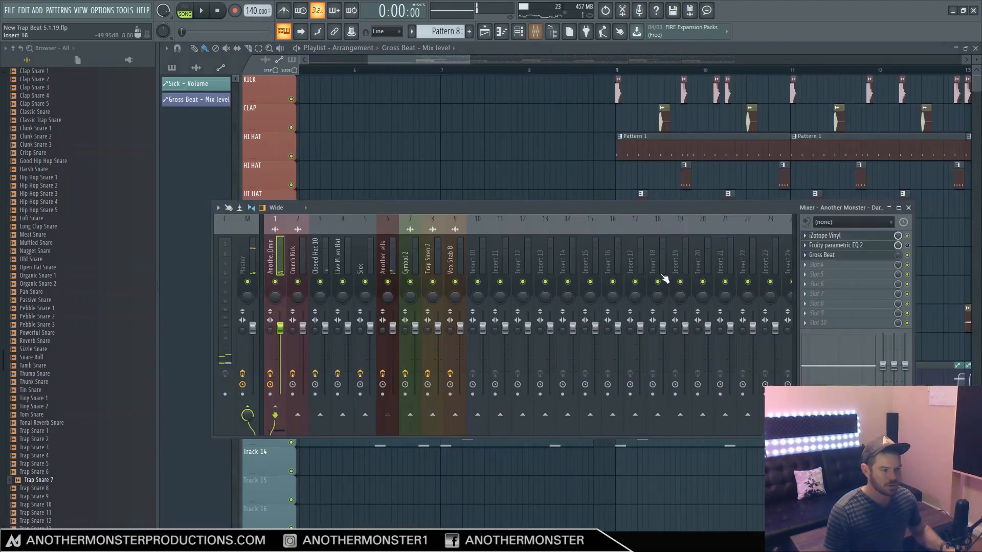
click(844, 265)
click(673, 506)
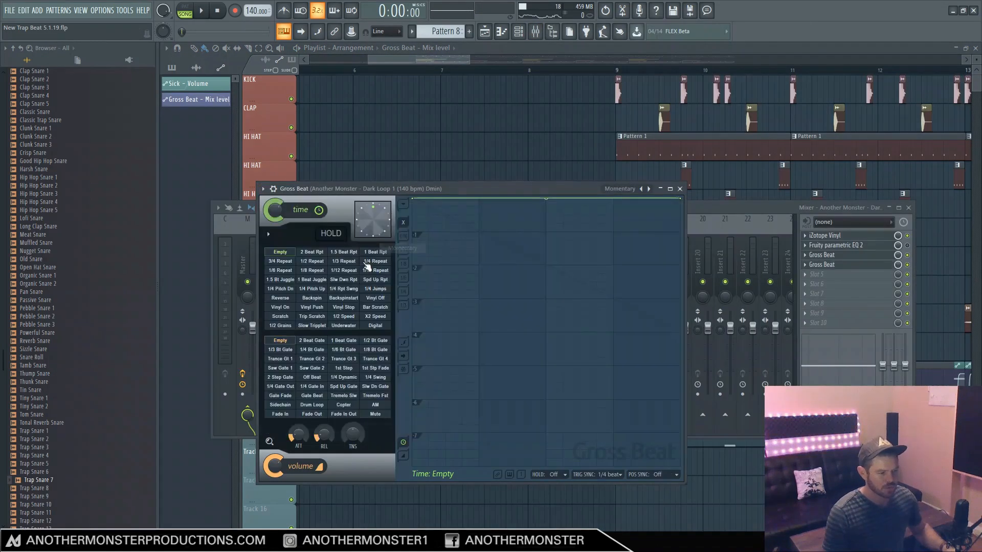
- Turn down the second Gross Beat's mix level, create its automation clip over bar 8, and start playback
click(258, 48)
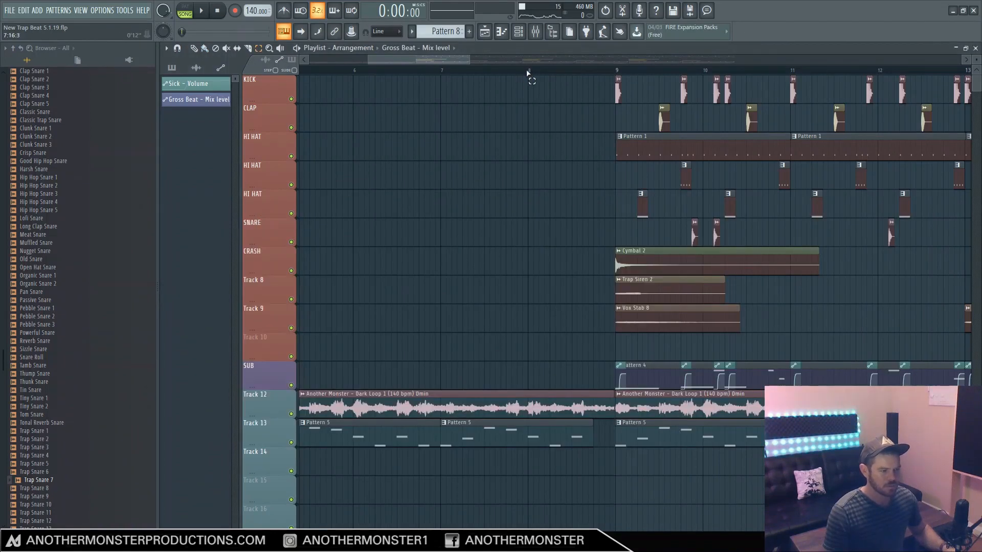
drag(528, 71, 615, 71)
key(F9)
drag(896, 266, 896, 317)
right_click(896, 268)
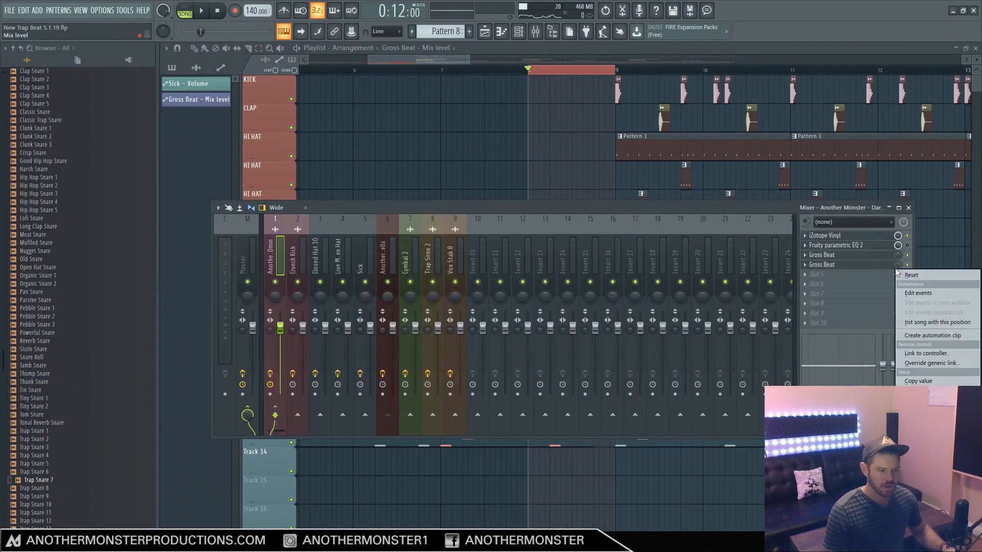
click(916, 338)
key(F9)
key(space)
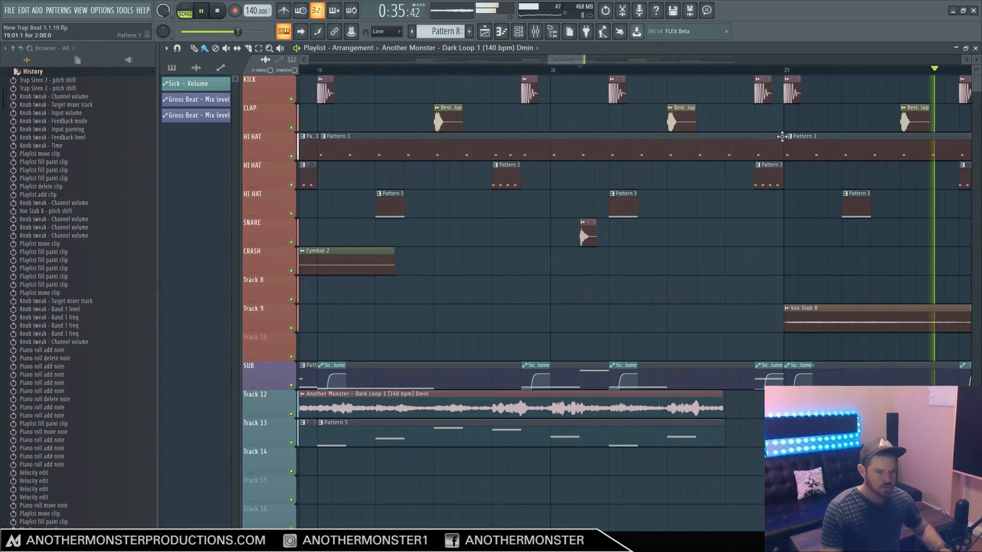
- Shorten the Pattern 1 hi-hat clip ahead of bar 21 to leave a gap, and replay from just before bar 9
drag(783, 137, 767, 137)
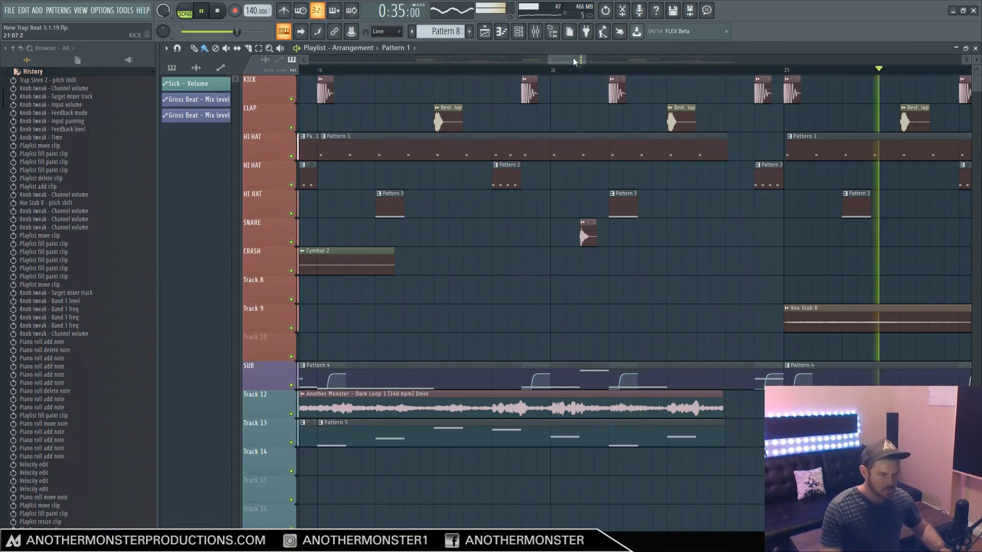
drag(573, 60, 513, 65)
key(space)
click(366, 71)
mouse_move(437, 66)
mouse_down()
mouse_move(607, 51)
mouse_move(428, 56)
mouse_move(441, 59)
mouse_up()
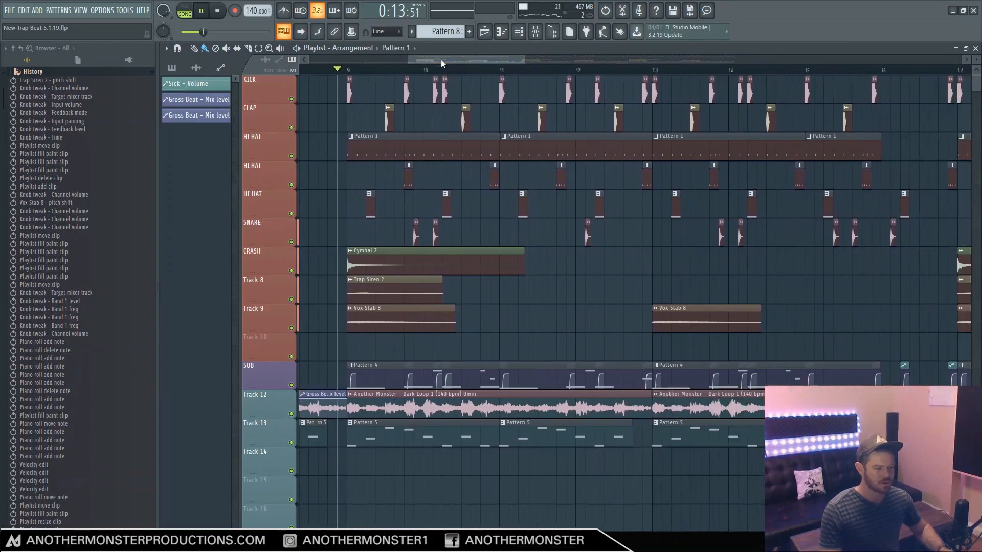
key(space)
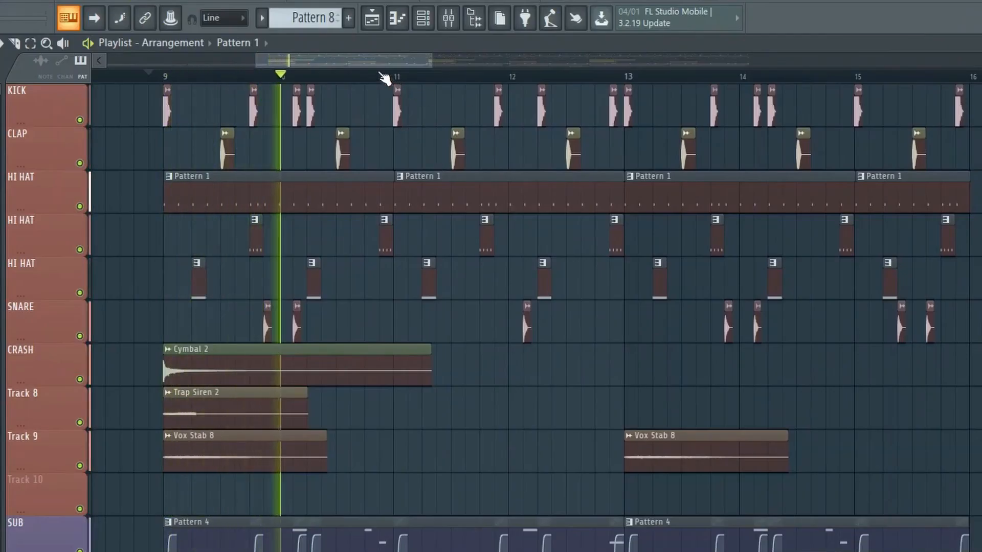
- Delete the two Pattern 1 hi-hat clips between bars 17 and 21
drag(391, 57, 401, 58)
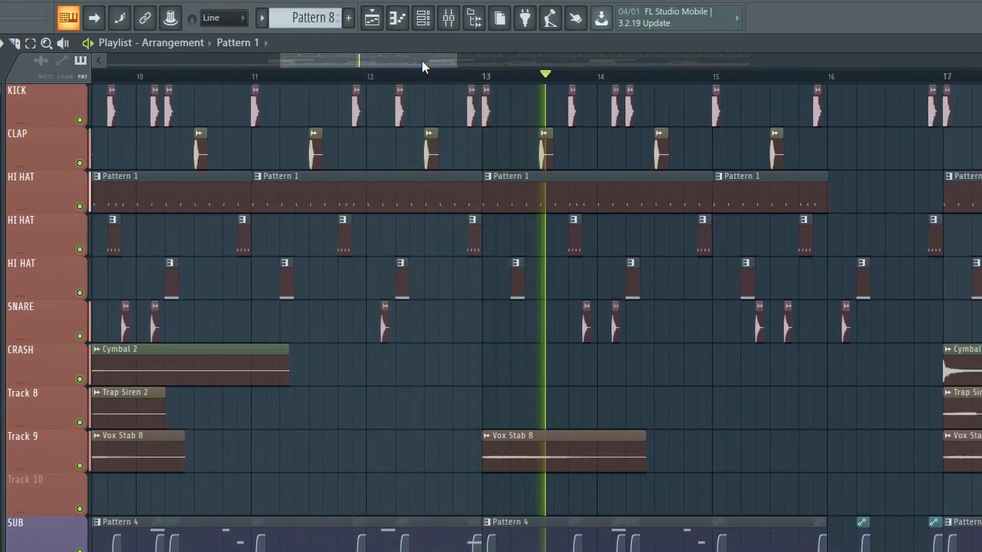
drag(421, 60, 544, 56)
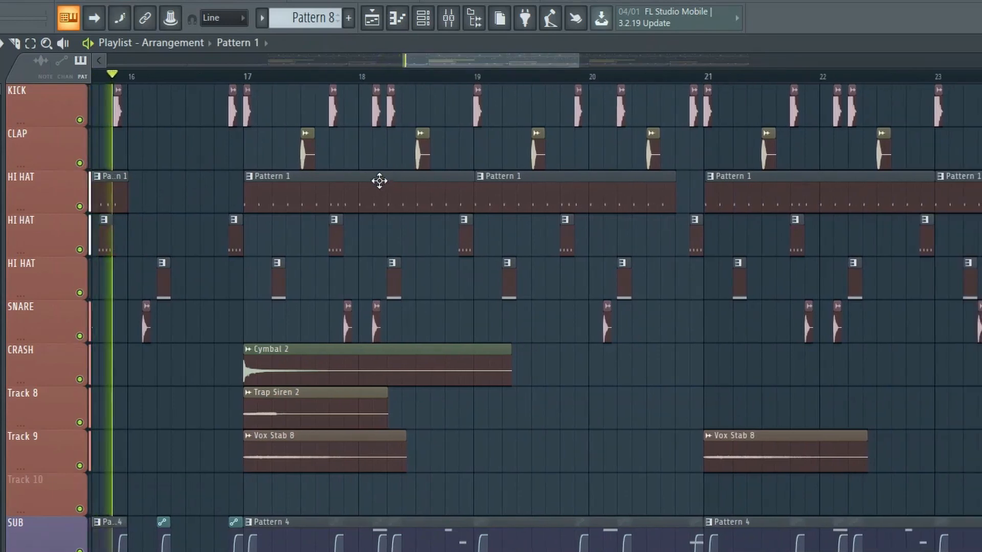
right_click(384, 190)
right_click(522, 189)
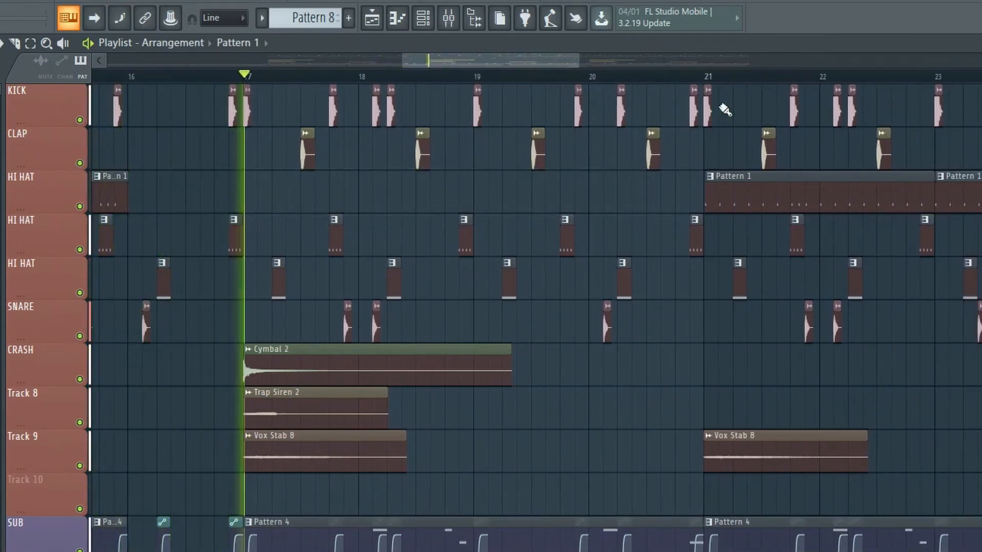
- Delete the two Pattern 1 hi-hat clips between bars 25 and 29
drag(487, 62, 689, 54)
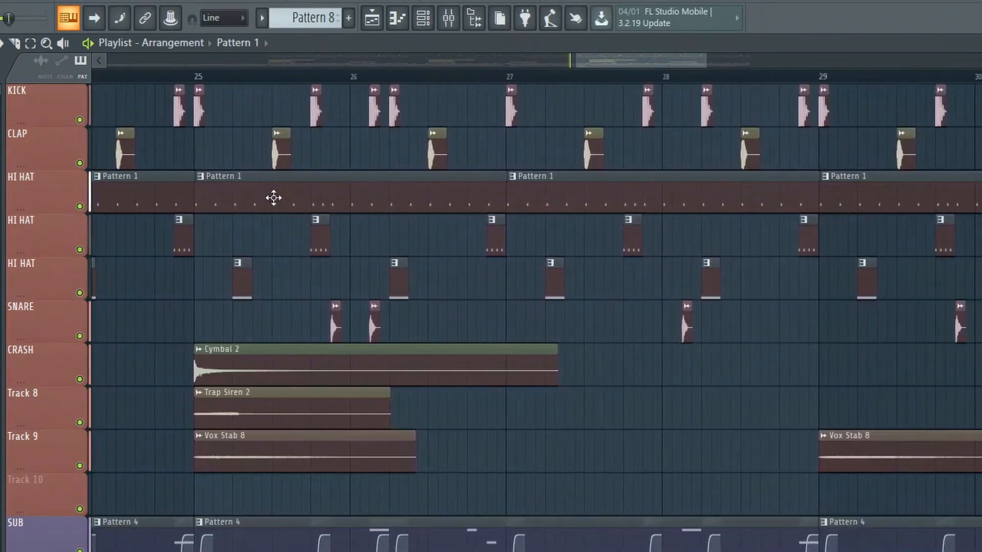
right_click(287, 193)
right_click(537, 196)
- Delete the Pattern 2 and Pattern 3 hi-hat clips from bar 25 through bar 28, keeping the last Pattern 2 before bar 29
right_click(320, 234)
right_click(244, 276)
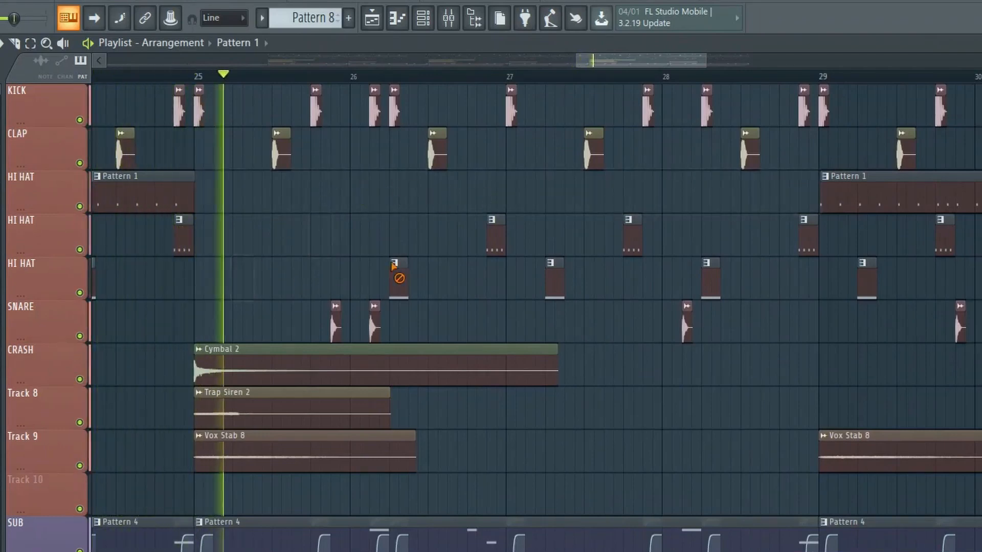
right_click(398, 274)
right_click(496, 246)
right_click(554, 274)
right_click(632, 245)
right_click(706, 276)
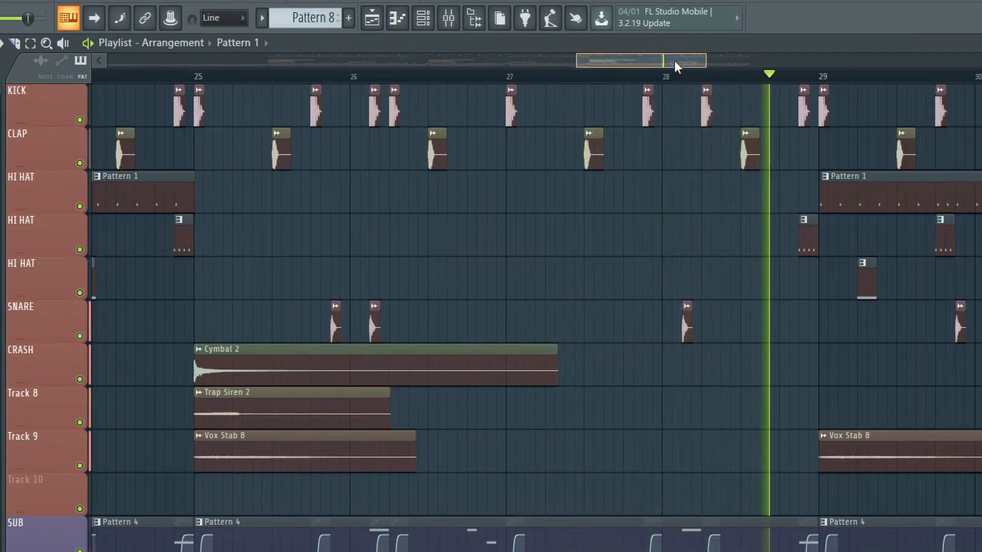
- Return to the start of the arrangement and play the beat through to review it
drag(674, 62, 645, 64)
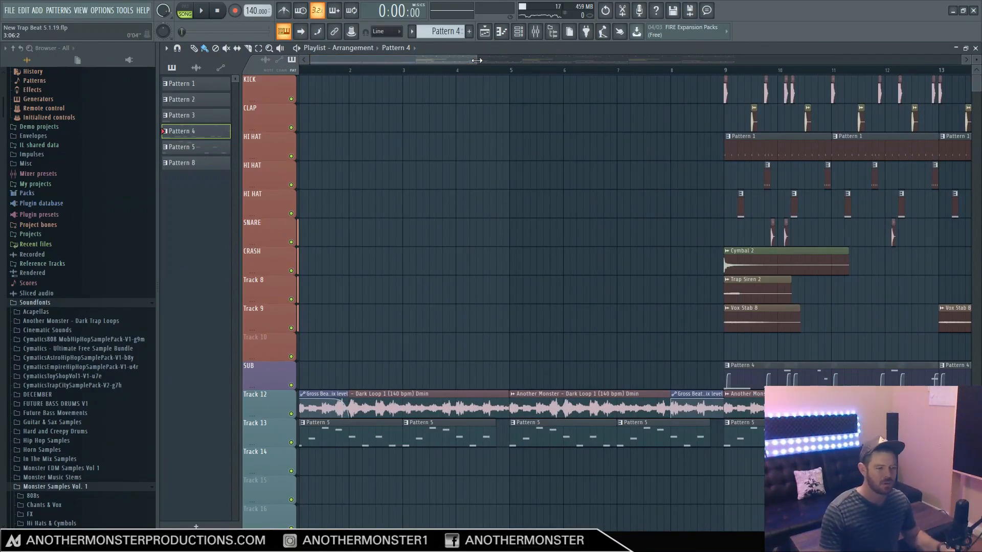
drag(476, 60, 744, 54)
key(space)
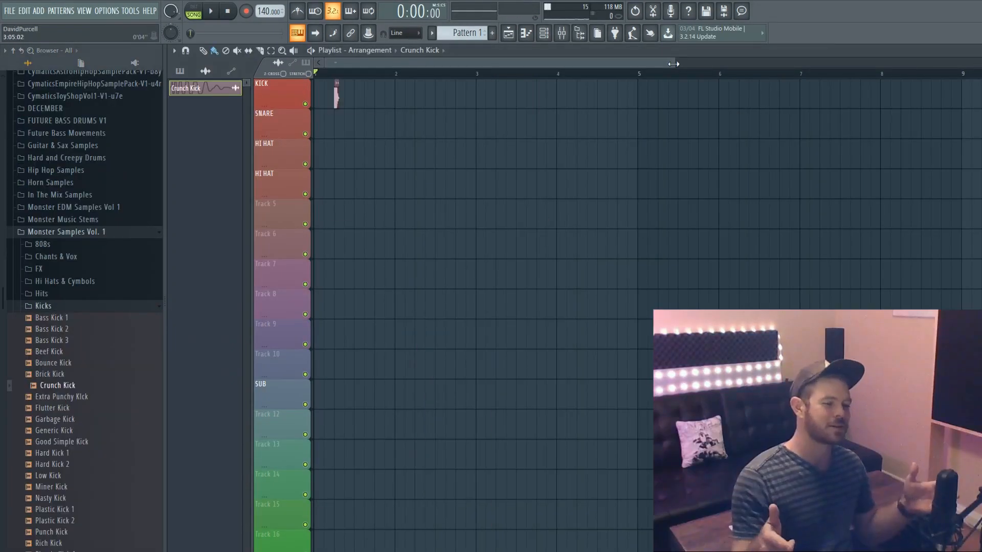
- Place Crunch Kick at the start of bar 1 on the kick track and Best Trap Clap on beat 3 of the snare track
click(511, 142)
scroll(65, 478, down, 3)
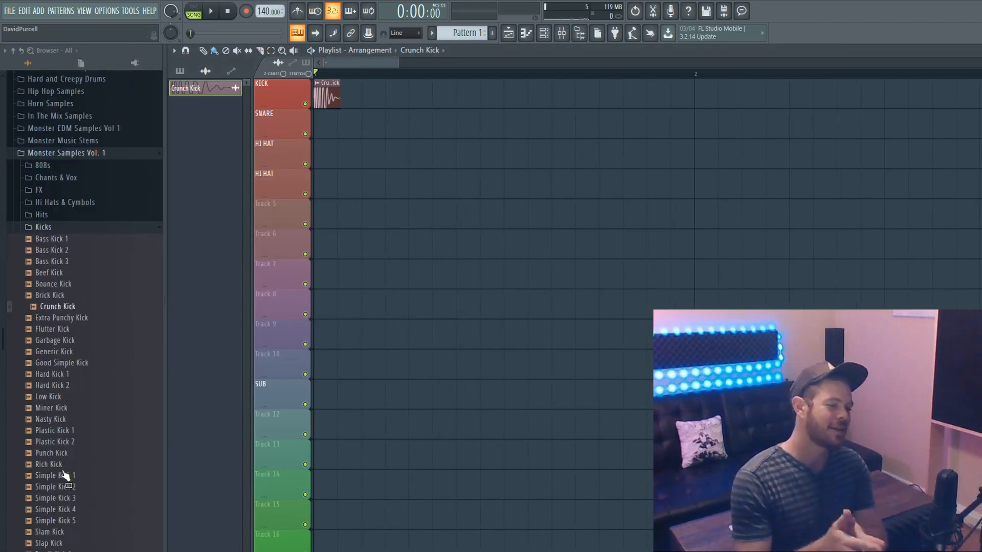
click(46, 227)
click(54, 332)
click(52, 344)
drag(69, 306, 509, 128)
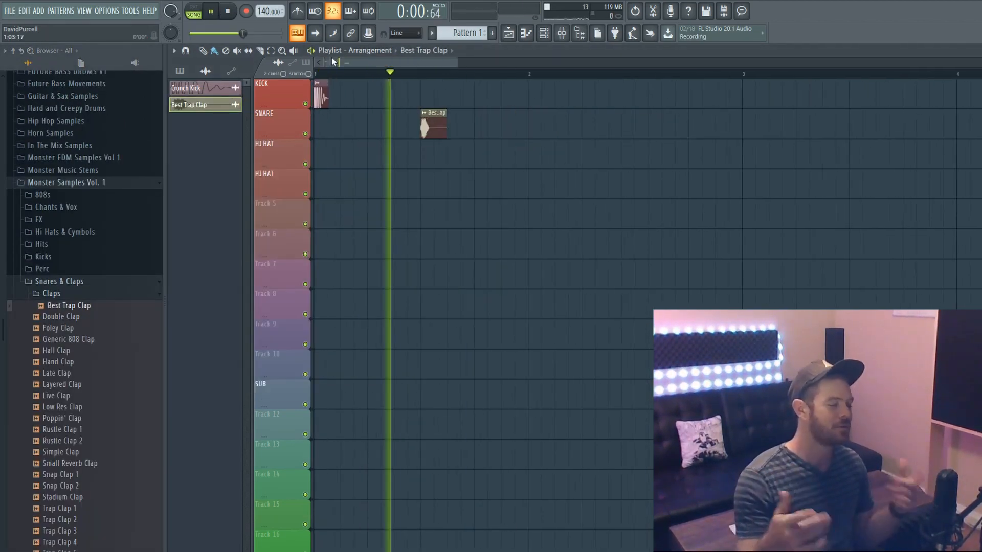
- Add Crunch Kick hits just before bar 2 and on its second beat, plus a clap on beat 3 of bar 2, and play them back
click(636, 97)
click(632, 133)
mouse_move(450, 62)
mouse_down()
mouse_move(404, 62)
mouse_move(506, 62)
mouse_move(446, 62)
mouse_up()
key(space)
key(space)
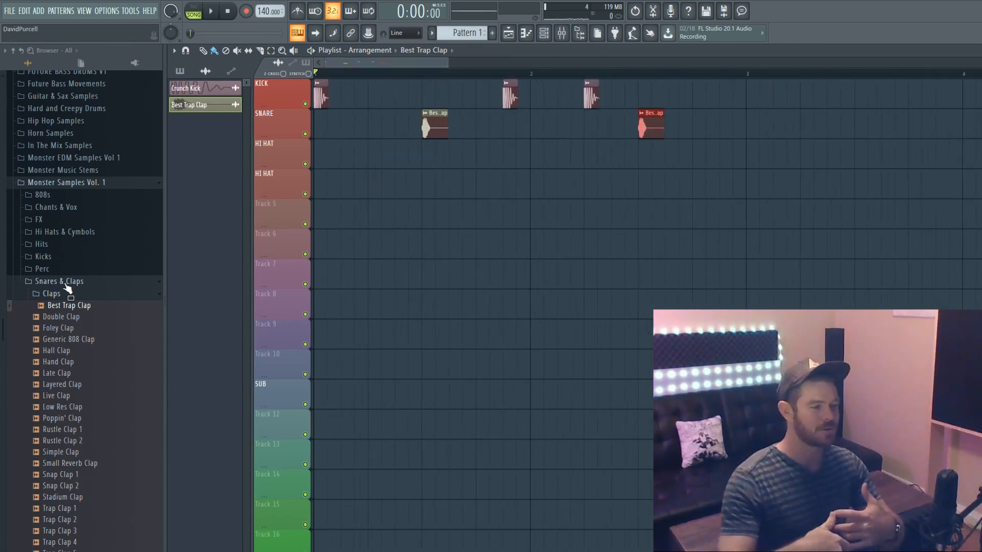
- Place the Closed Hat 6 sample from the closed hi-hats folder at the start of bar 1 on the first hi-hat track
click(66, 283)
click(55, 281)
click(63, 294)
click(63, 317)
drag(60, 365, 344, 164)
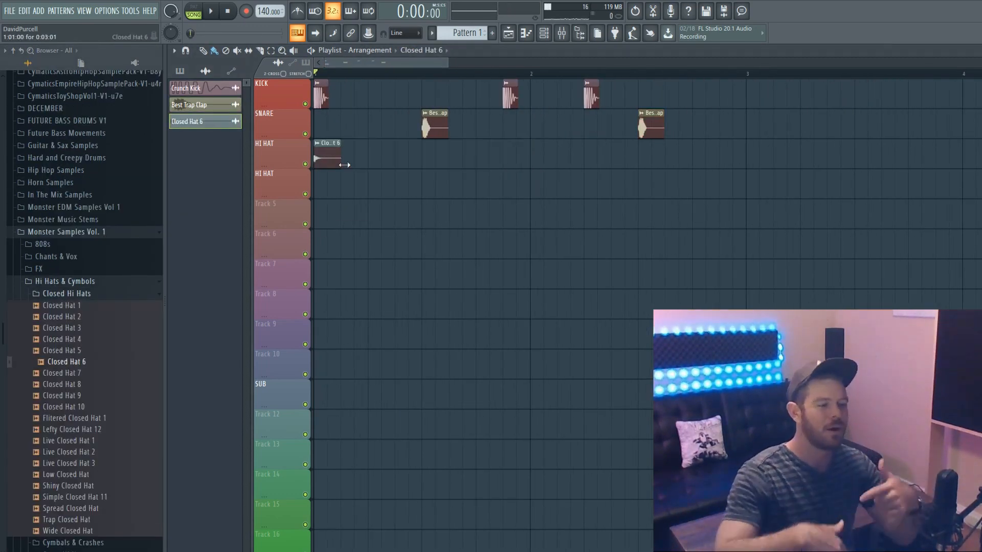
- Repeat Closed Hat 6 on every eighth note across bars 1 and 2 of the first hi-hat track and play the groove
click(641, 159)
click(695, 160)
click(317, 143)
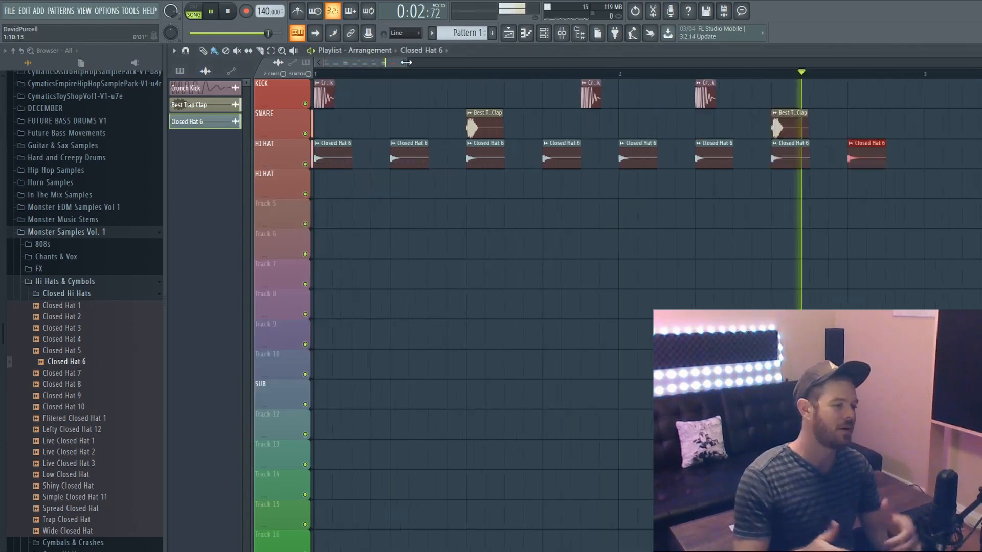
key(space)
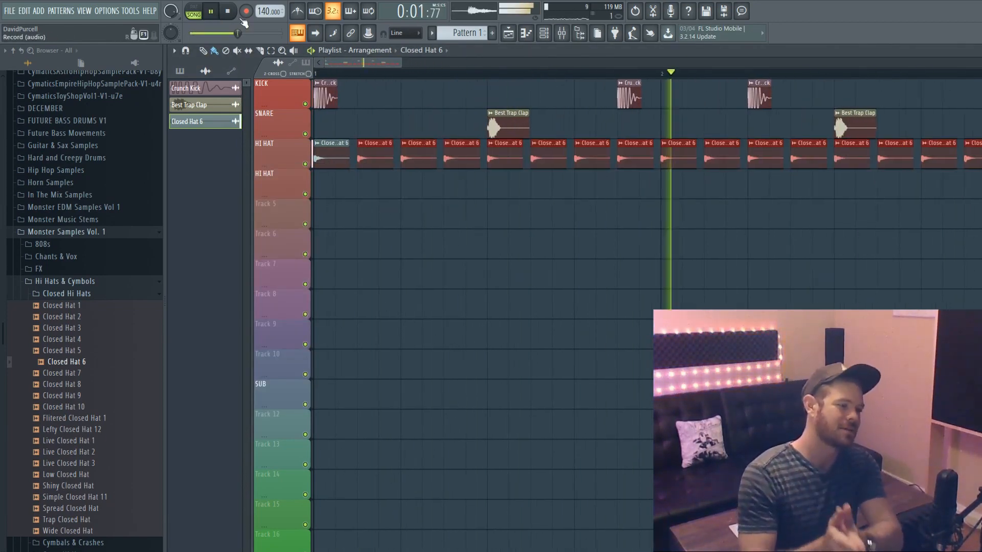
key(space)
click(65, 282)
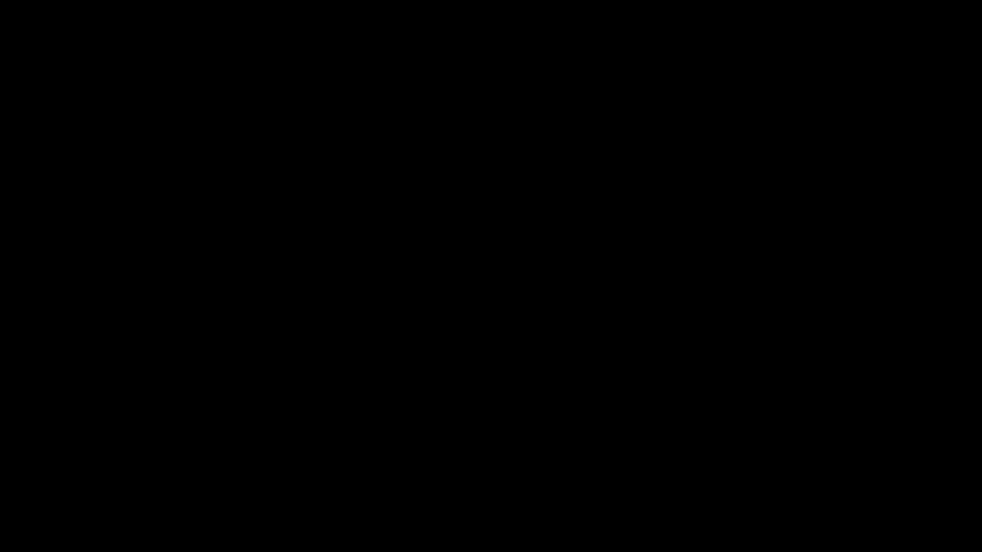